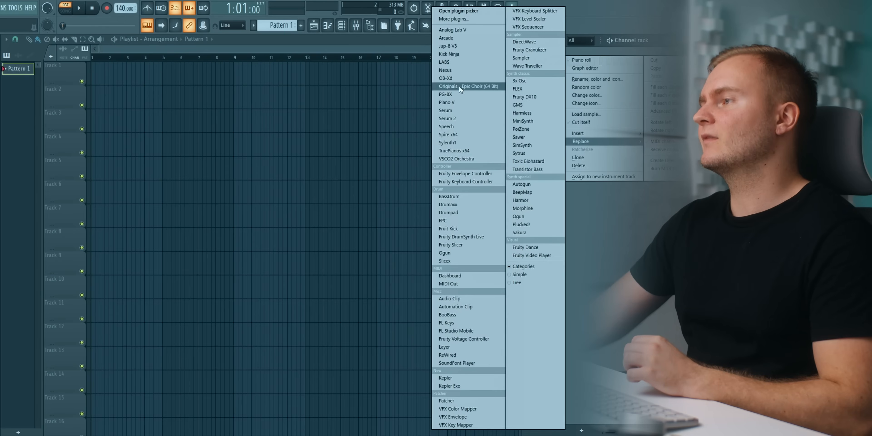
Replace the Sampler channel with FLEX and load the Brighter Humbucker AC15 preset from the Essential Guitars pack.
{"action": "left_click", "coordinate": [512, 90]}
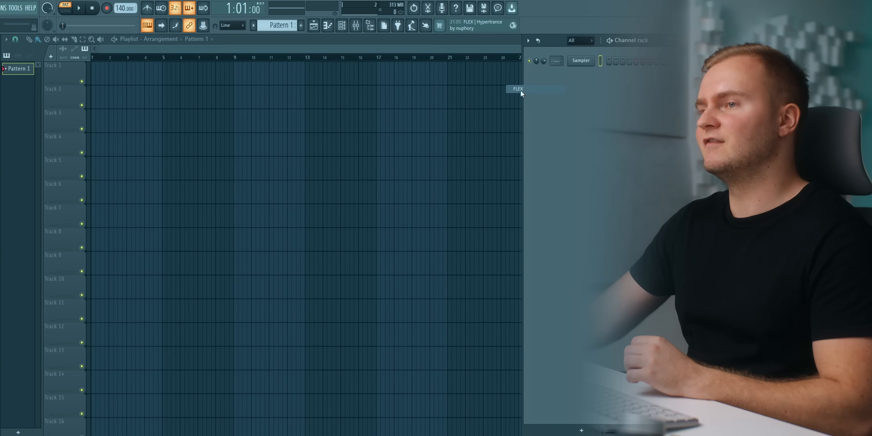
{"action": "left_click_drag", "start_coordinate": [269, 162], "coordinate": [298, 103]}
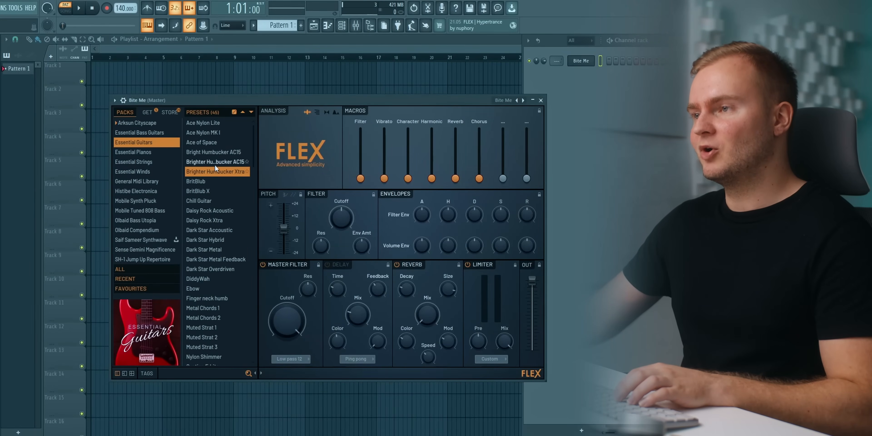
{"action": "left_click", "coordinate": [214, 161]}
{"action": "left_click_drag", "start_coordinate": [260, 99], "coordinate": [310, 92]}
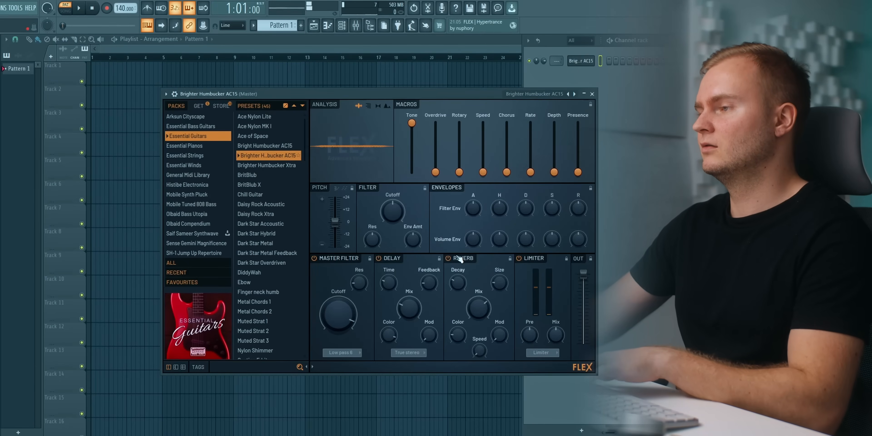
Open the guitar channel's piano roll and draw the opening F#5, F#6 and F6 notes late in bar 1.
{"action": "right_click", "coordinate": [576, 61]}
{"action": "left_click", "coordinate": [580, 61]}
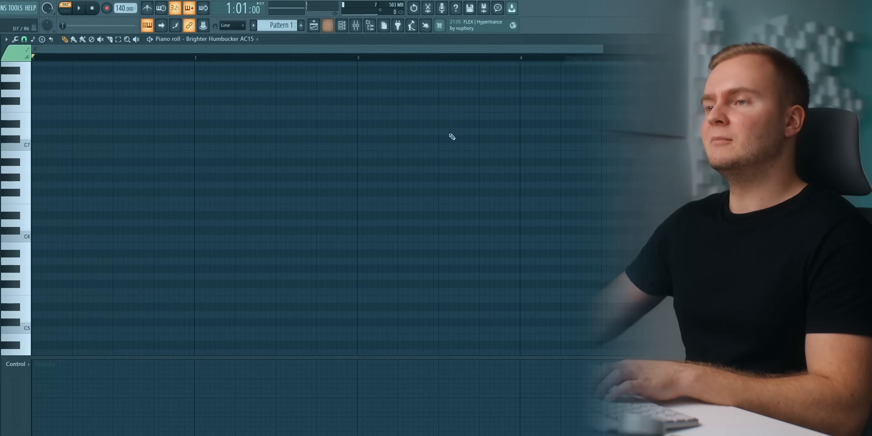
{"action": "scroll", "coordinate": [263, 179], "scroll_direction": "down", "scroll_amount": 4}
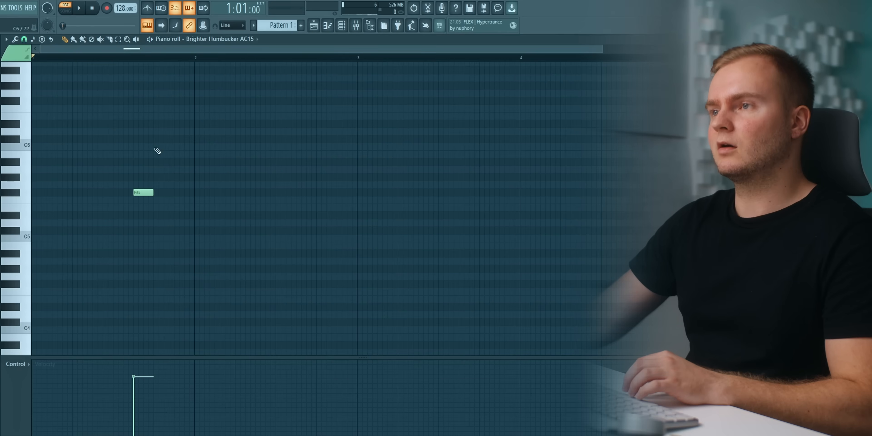
{"action": "left_click_drag", "start_coordinate": [159, 138], "coordinate": [173, 108]}
{"action": "key", "text": "ctrl+a"}
{"action": "left_click_drag", "start_coordinate": [172, 102], "coordinate": [167, 109]}
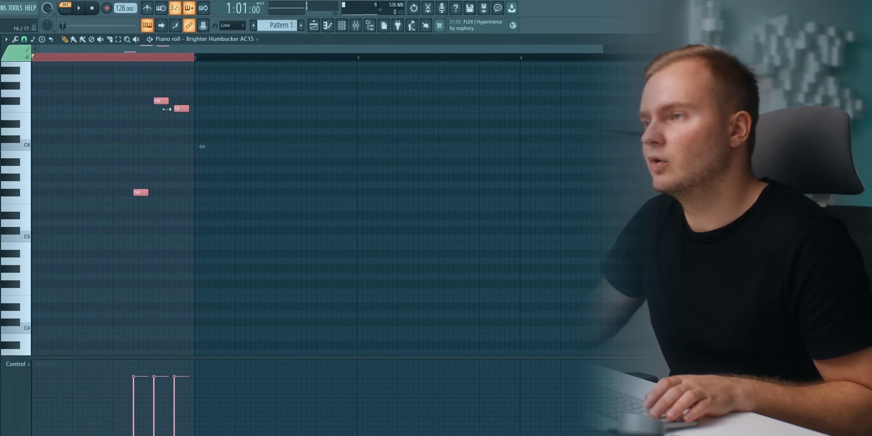
{"action": "left_click", "coordinate": [172, 147]}
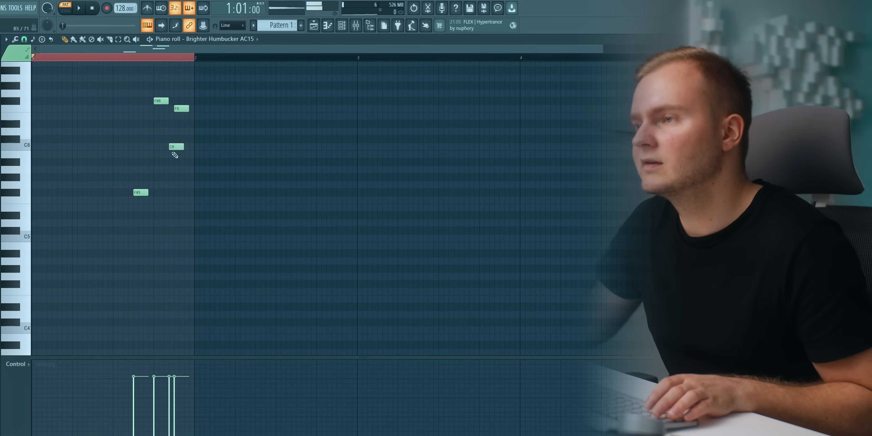
{"action": "right_click", "coordinate": [174, 147]}
Play the opening phrase and add two D#6 notes at the beginning of bar 2.
{"action": "key", "text": "space"}
{"action": "left_click", "coordinate": [126, 58]}
{"action": "key", "text": "space"}
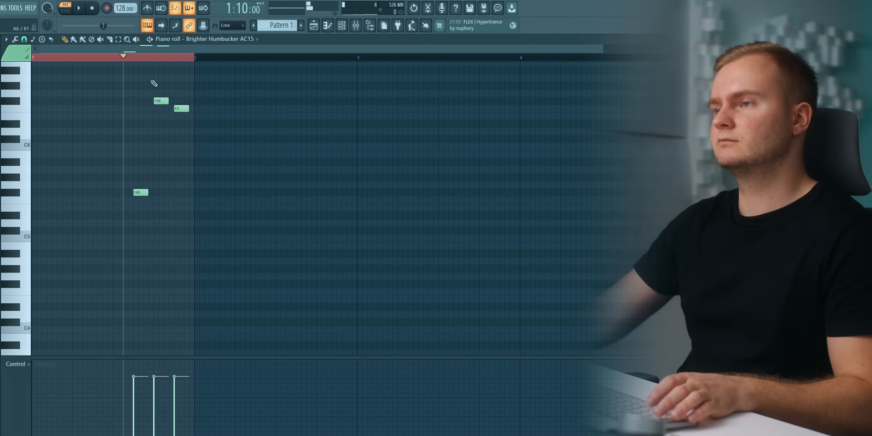
{"action": "key", "text": "space"}
{"action": "left_click", "coordinate": [214, 146]}
{"action": "right_click", "coordinate": [216, 145]}
{"action": "key", "text": "space"}
{"action": "left_click_drag", "start_coordinate": [198, 112], "coordinate": [196, 126]}
{"action": "key", "text": "space"}
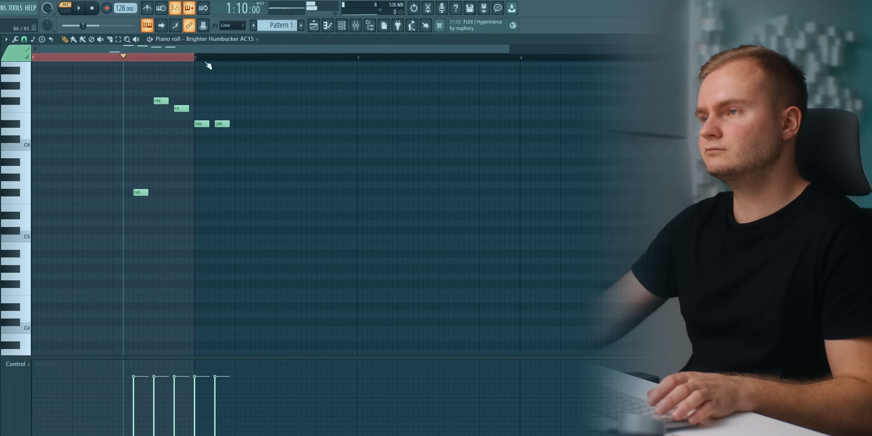
Shift the second D#6 note slightly later in bar 2, lengthen both D#6 notes a little and play the phrase.
{"action": "left_click", "coordinate": [198, 56]}
{"action": "key", "text": "space"}
{"action": "left_click_drag", "start_coordinate": [221, 125], "coordinate": [224, 125]}
{"action": "key", "text": "space"}
{"action": "key", "text": "space"}
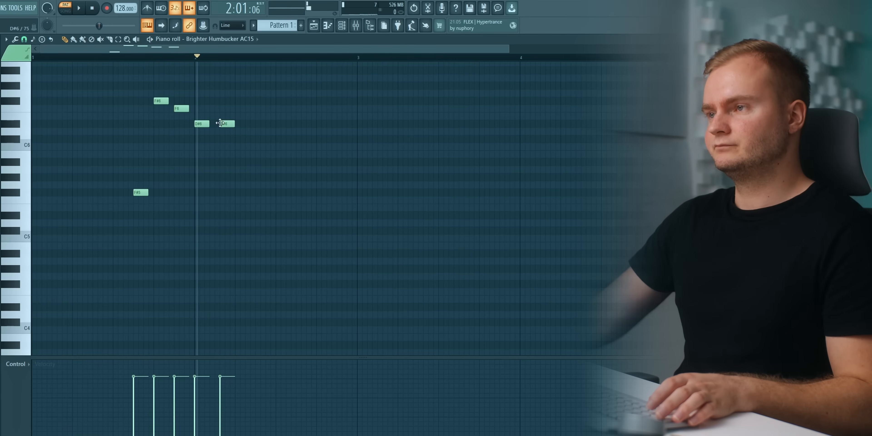
{"action": "key", "text": "space"}
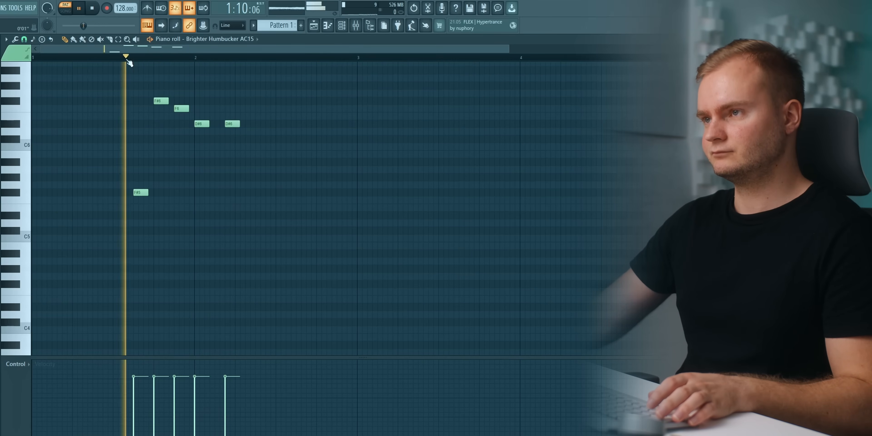
{"action": "key", "text": "space"}
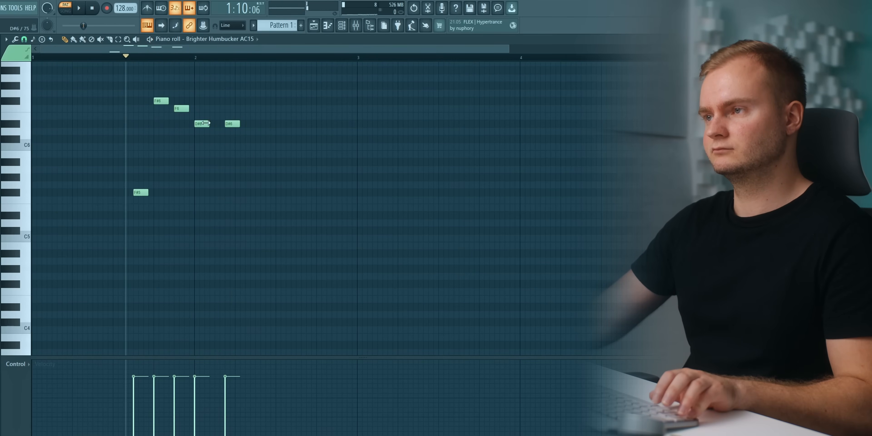
{"action": "key", "text": "space"}
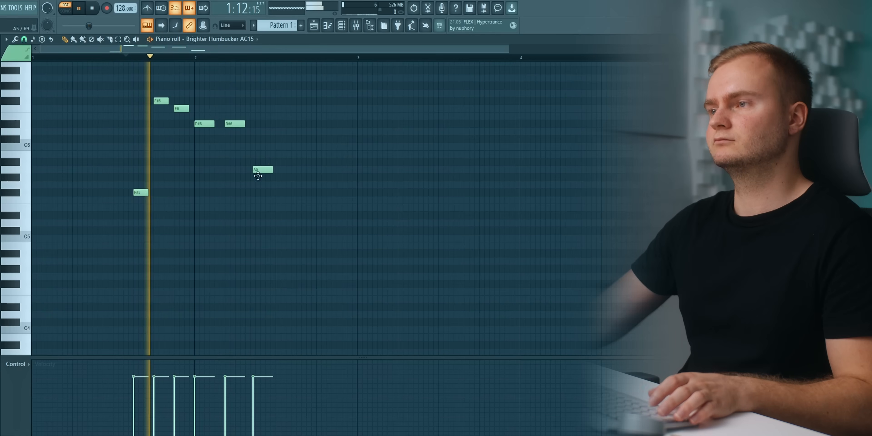
Try extending the two D#6 notes further, undo the change and replay the phrase.
{"action": "key", "text": "space"}
{"action": "key", "text": "space"}
{"action": "left_click_drag", "start_coordinate": [212, 128], "coordinate": [218, 128]}
{"action": "key", "text": "space"}
{"action": "key", "text": "ctrl+z"}
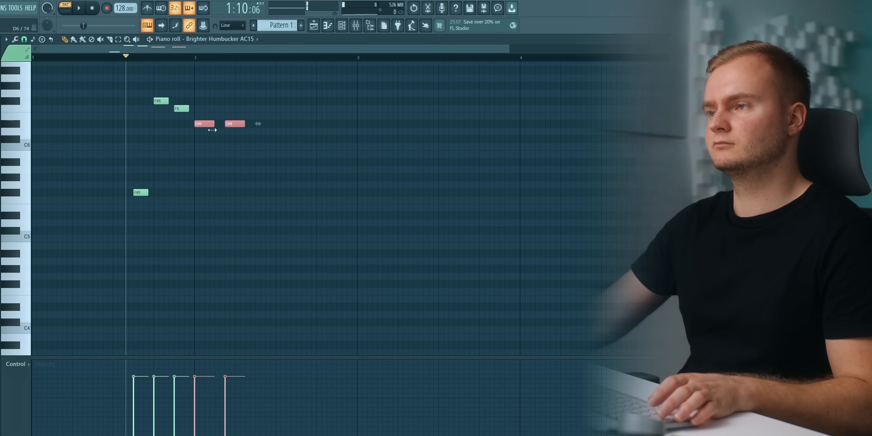
{"action": "key", "text": "space"}
{"action": "key", "text": "space"}
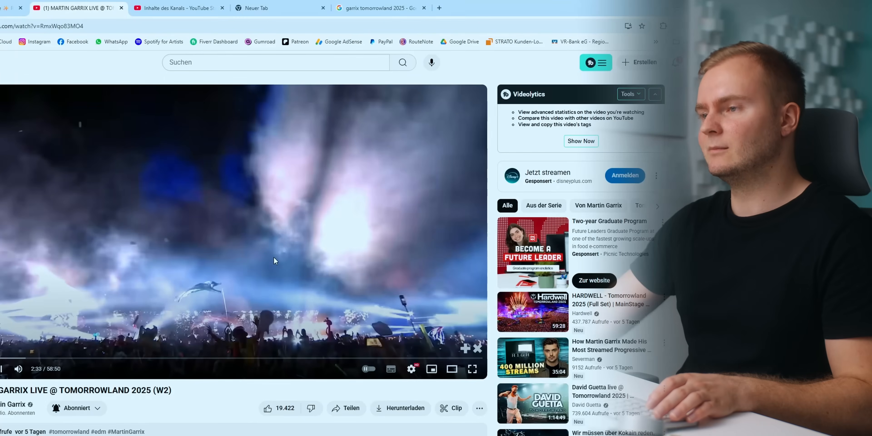
Check the live Tomorrowland reference video and continue bar 2 with two C#6 notes and a closing F#5 note.
{"action": "double_click", "coordinate": [274, 257]}
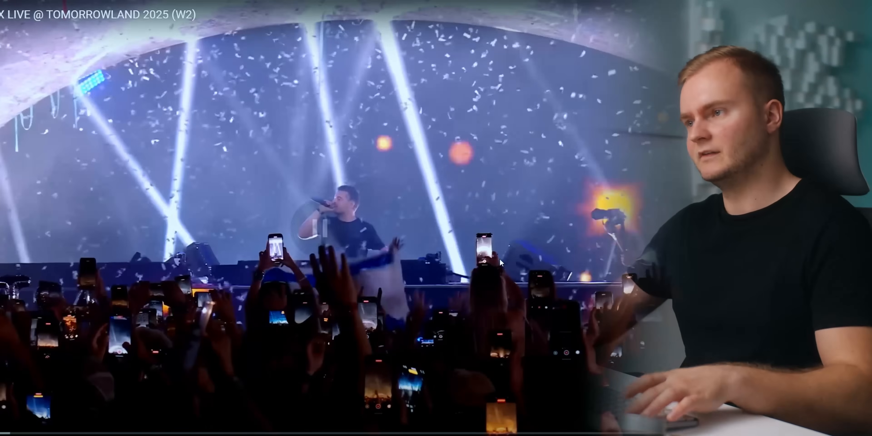
{"action": "key", "text": "Escape"}
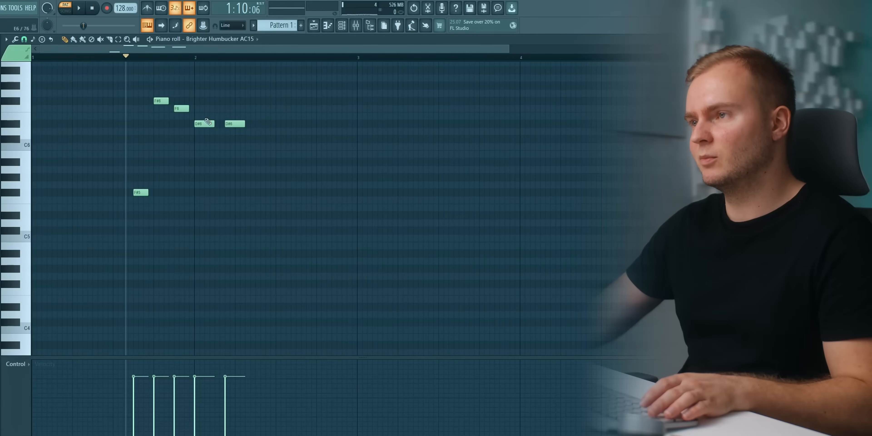
{"action": "left_click_drag", "start_coordinate": [210, 113], "coordinate": [238, 135]}
{"action": "left_click", "coordinate": [253, 171]}
{"action": "right_click", "coordinate": [254, 171]}
{"action": "key", "text": "space"}
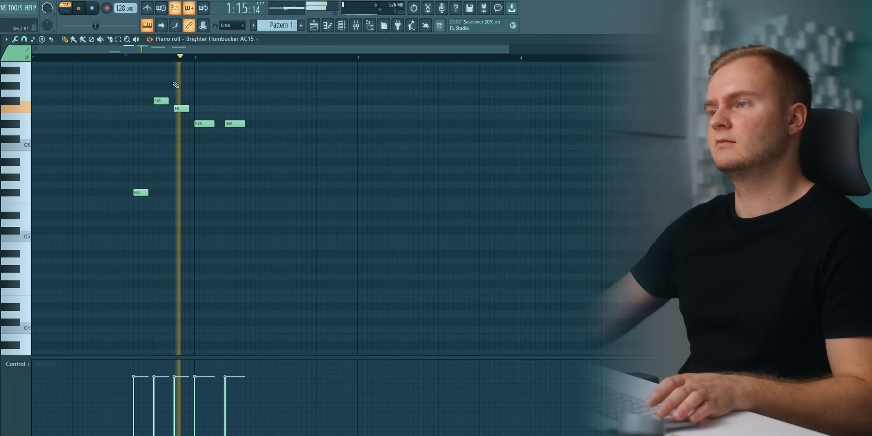
{"action": "key", "text": "space"}
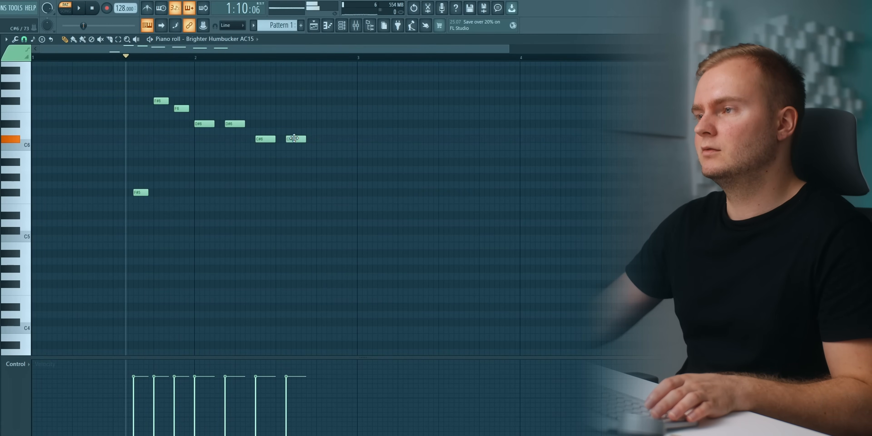
{"action": "left_click_drag", "start_coordinate": [348, 163], "coordinate": [346, 186]}
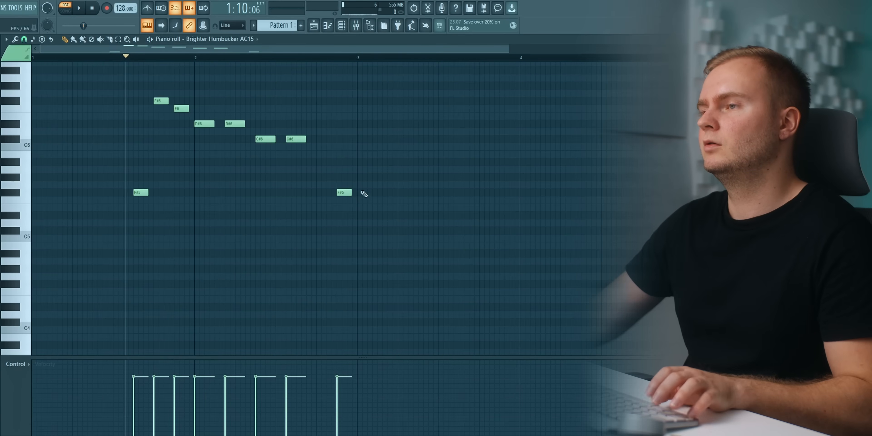
Copy the notes of bar 2 into bar 3 and transpose the copies down to start on F5.
{"action": "left_click_drag", "start_coordinate": [204, 105], "coordinate": [415, 258]}
{"action": "left_click", "coordinate": [358, 57]}
{"action": "key", "text": "ctrl+c"}
{"action": "key", "text": "ctrl+v"}
{"action": "key", "text": "space"}
{"action": "left_click_drag", "start_coordinate": [365, 126], "coordinate": [367, 203]}
Raise the second note of bar 3 to F#5, set the piano roll snap to Cell and play from bar 3.
{"action": "left_click", "coordinate": [386, 191]}
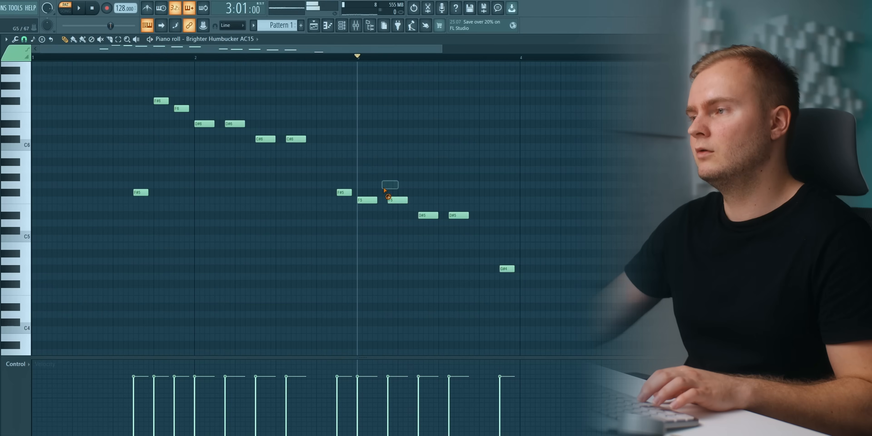
{"action": "left_click", "coordinate": [24, 40]}
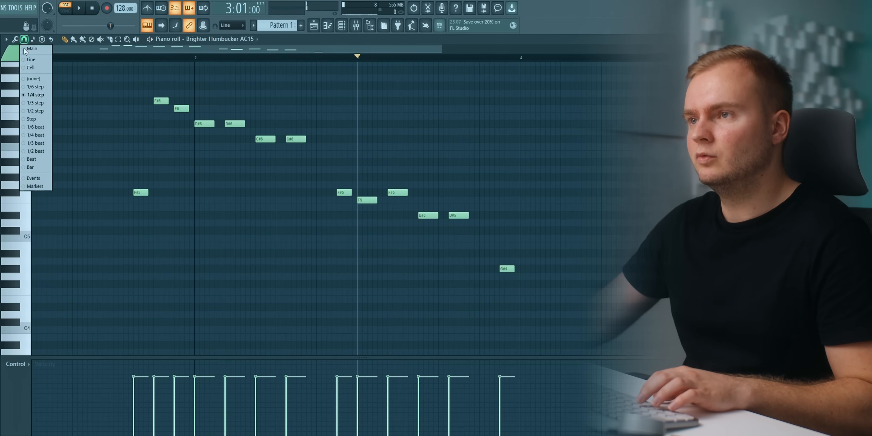
{"action": "left_click", "coordinate": [36, 68]}
{"action": "key", "text": "space"}
Raise the last note of bar 3 to F#5 and duplicate the notes of bar 3 into bar 4.
{"action": "key", "text": "space"}
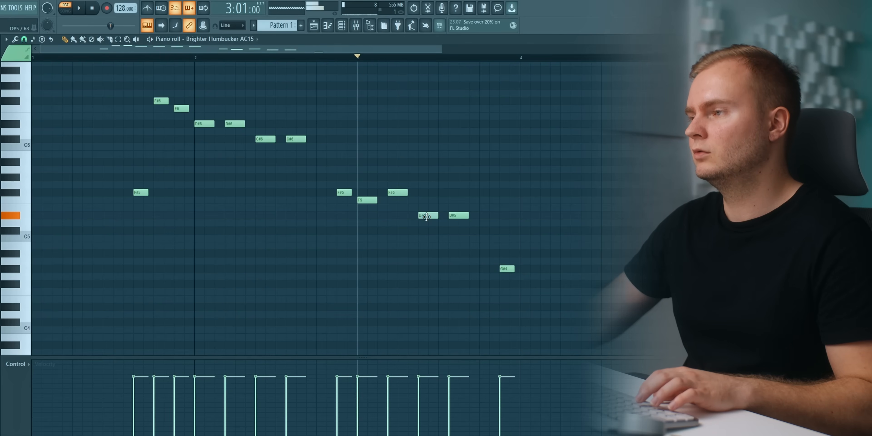
{"action": "left_click_drag", "start_coordinate": [502, 215], "coordinate": [505, 185]}
{"action": "left_click_drag", "start_coordinate": [356, 159], "coordinate": [572, 259]}
{"action": "left_click", "coordinate": [521, 59]}
{"action": "key", "text": "ctrl+b"}
Transpose the duplicated bar 4 notes up to start on B5 and play them back.
{"action": "key", "text": "space"}
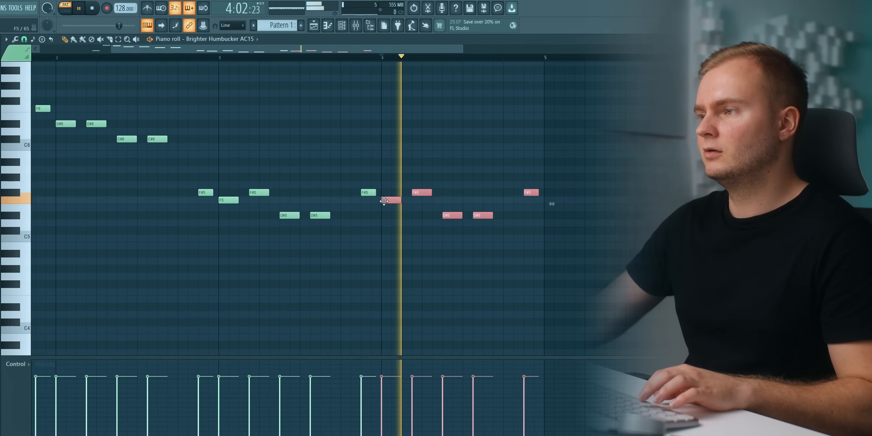
{"action": "left_click_drag", "start_coordinate": [384, 201], "coordinate": [384, 155]}
{"action": "key", "text": "space"}
Change the second, third and fourth notes of bar 4 to F#5, A#5 and F#5 while auditioning the phrase.
{"action": "key", "text": "space"}
{"action": "key", "text": "space"}
{"action": "left_click", "coordinate": [409, 171]}
{"action": "right_click", "coordinate": [409, 171]}
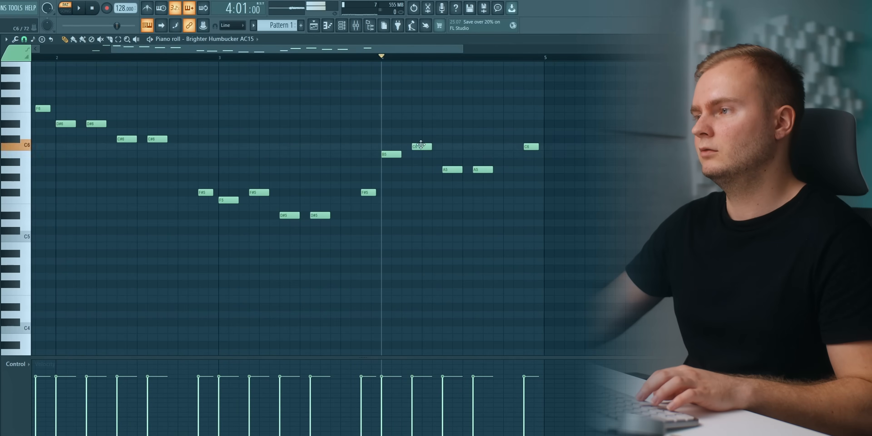
{"action": "key", "text": "space"}
{"action": "key", "text": "space"}
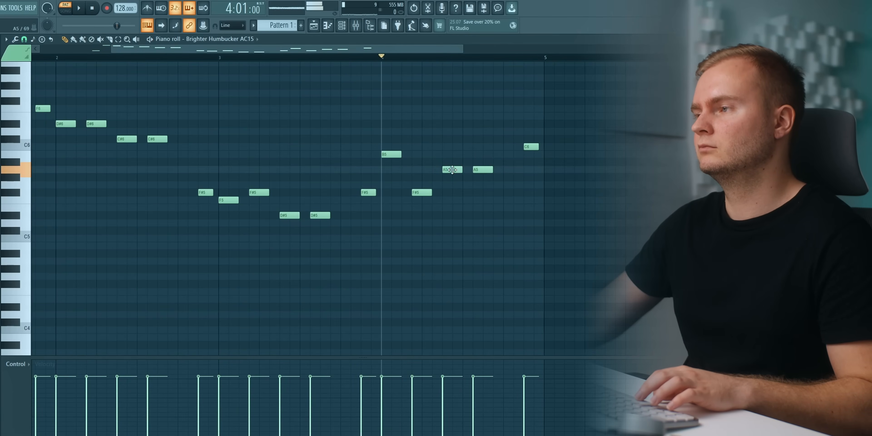
{"action": "key", "text": "space"}
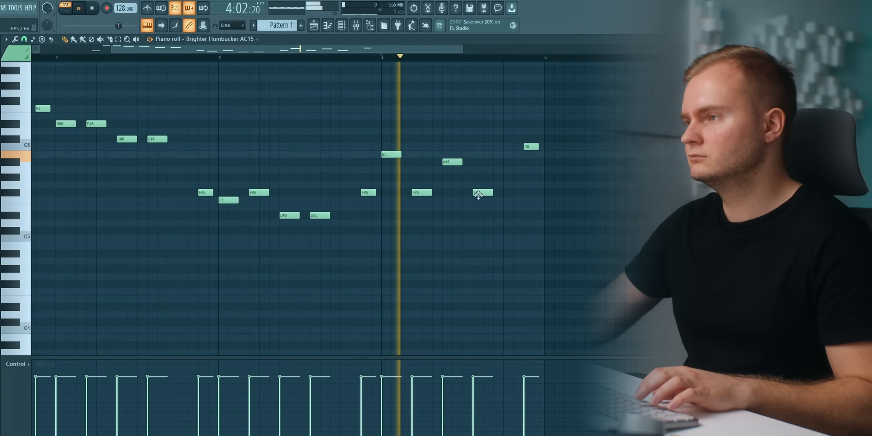
{"action": "key", "text": "space"}
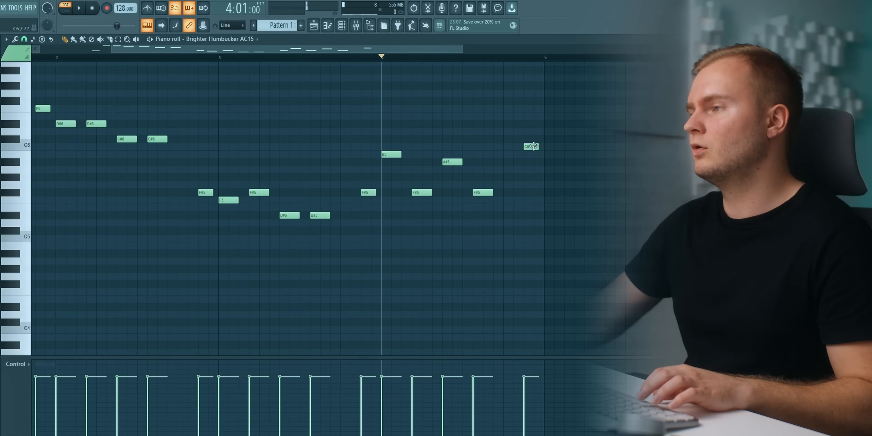
Replace bar 4's last note with three G#5 notes running into bar 5, followed by F#5, F5, F#5, F#6 and F6.
{"action": "left_click", "coordinate": [508, 178]}
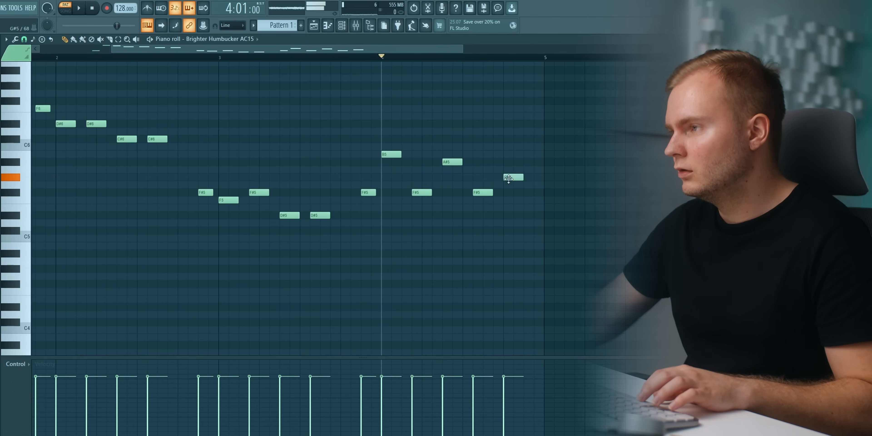
{"action": "left_click", "coordinate": [535, 179]}
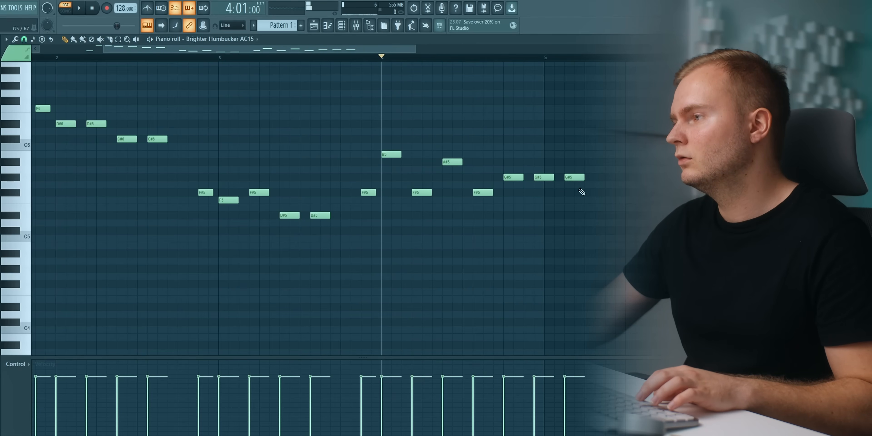
{"action": "left_click", "coordinate": [596, 193]}
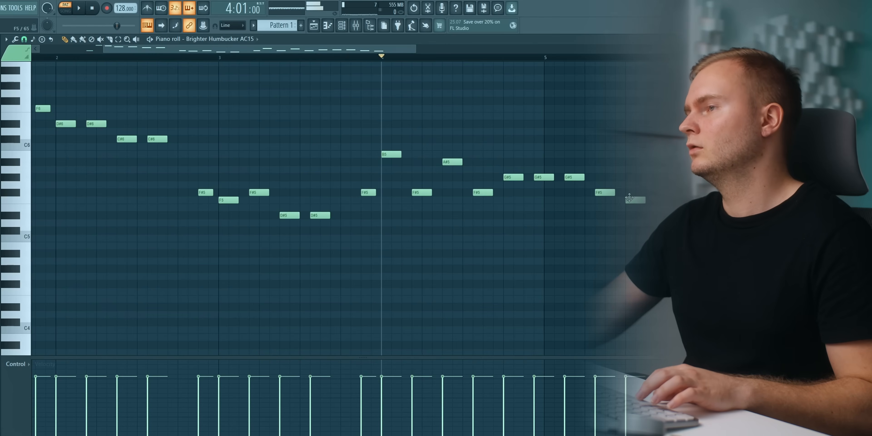
{"action": "left_click_drag", "start_coordinate": [344, 49], "coordinate": [436, 50]}
{"action": "left_click_drag", "start_coordinate": [466, 170], "coordinate": [456, 194]}
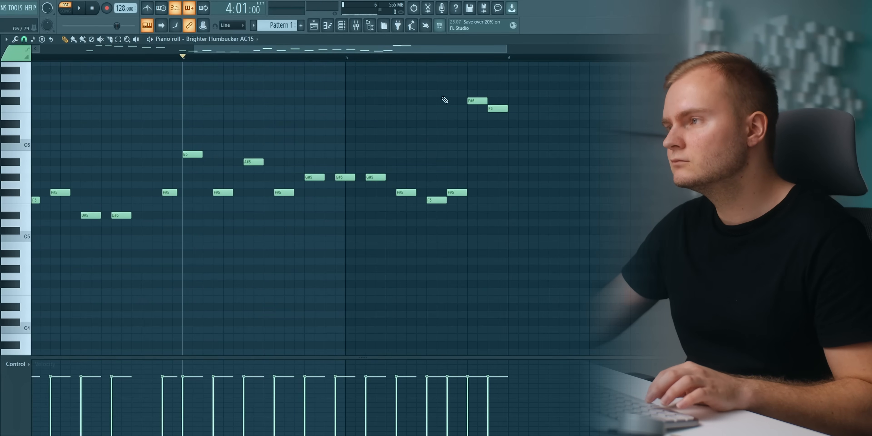
Set the piano roll snap to 1/4 step, shorten the last four notes of bar 5 and play the ending.
{"action": "left_click", "coordinate": [25, 39]}
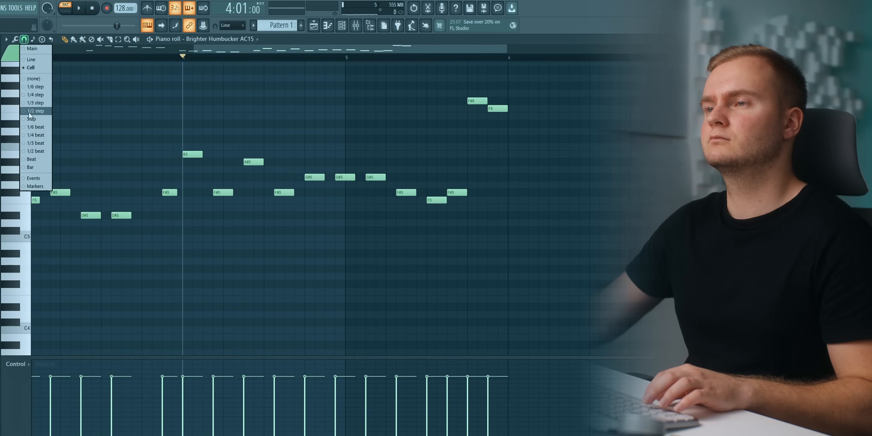
{"action": "left_click", "coordinate": [34, 95]}
{"action": "left_click", "coordinate": [332, 58]}
{"action": "key", "text": "space"}
{"action": "scroll", "coordinate": [418, 64], "scroll_direction": "up", "scroll_amount": 3}
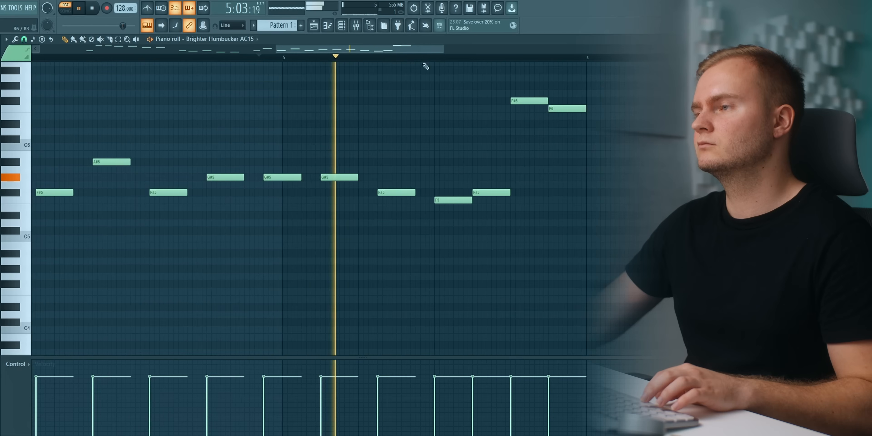
{"action": "left_click_drag", "start_coordinate": [471, 91], "coordinate": [606, 217]}
{"action": "key", "text": "space"}
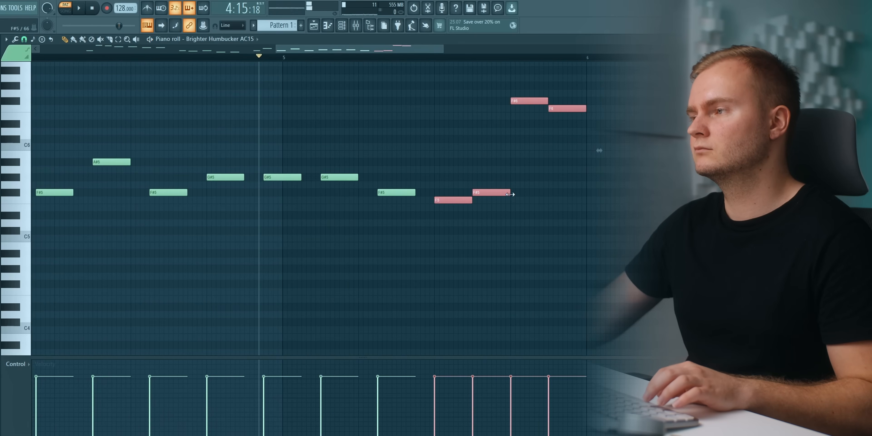
{"action": "key", "text": "space"}
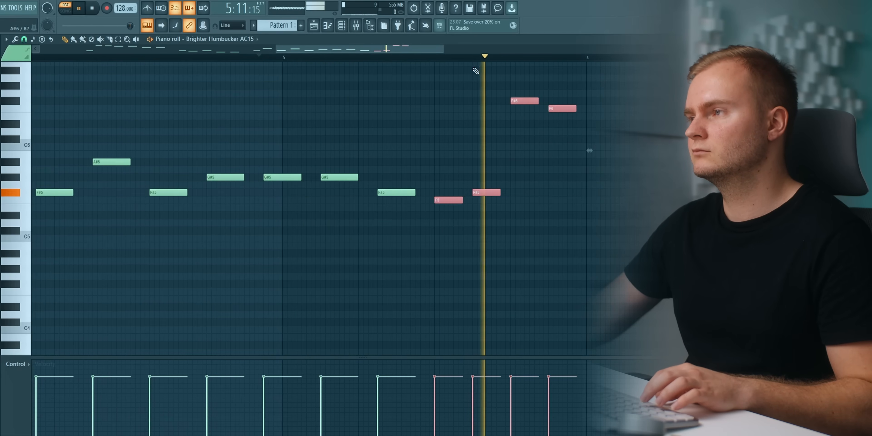
Play the melody from its opening note through bar 5 and lower bar 4's second note to D#5.
{"action": "scroll", "coordinate": [469, 58], "scroll_direction": "down", "scroll_amount": 2}
{"action": "left_click", "coordinate": [351, 58]}
{"action": "scroll", "coordinate": [350, 59], "scroll_direction": "down", "scroll_amount": 1}
{"action": "scroll", "coordinate": [351, 58], "scroll_direction": "down", "scroll_amount": 2}
{"action": "key", "text": "space"}
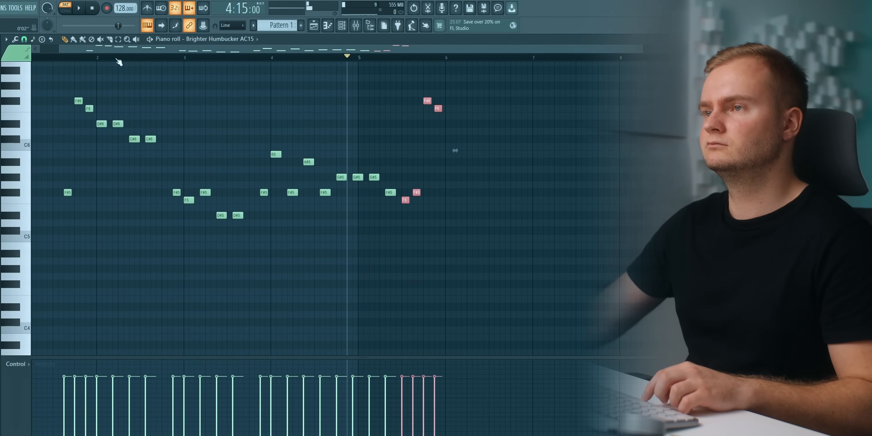
{"action": "left_click", "coordinate": [67, 58]}
{"action": "key", "text": "space"}
{"action": "left_click", "coordinate": [216, 94], "text": "ctrl"}
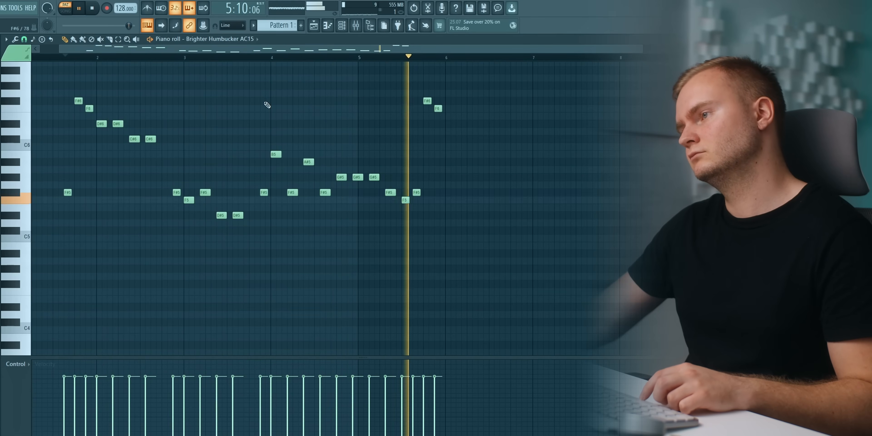
{"action": "key", "text": "space"}
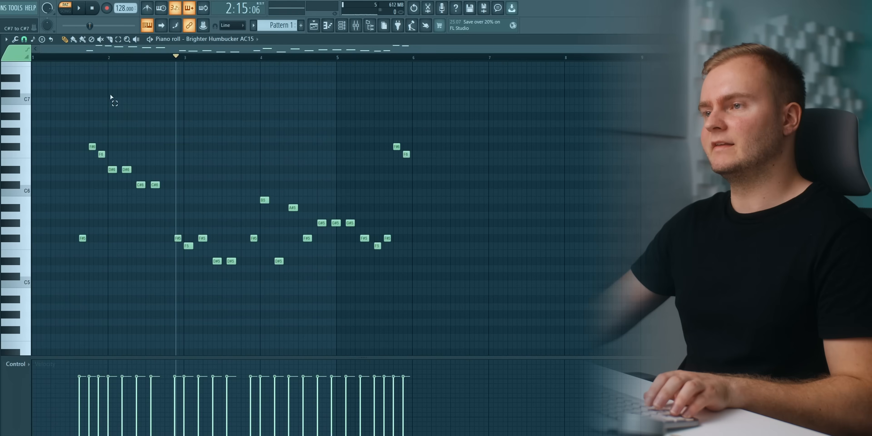
Copy the notes of bars 2 to 5, paste them starting at bar 6, and audition the repeat.
{"action": "left_click_drag", "start_coordinate": [110, 89], "coordinate": [500, 350]}
{"action": "left_click", "coordinate": [413, 55]}
{"action": "key", "text": "ctrl+v"}
{"action": "scroll", "coordinate": [416, 56], "scroll_direction": "down", "scroll_amount": 2}
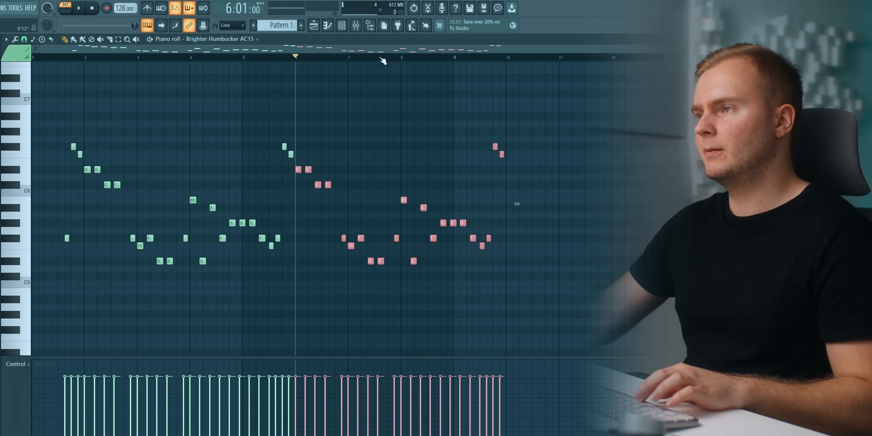
{"action": "key", "text": "space"}
{"action": "scroll", "coordinate": [381, 59], "scroll_direction": "up", "scroll_amount": 2}
{"action": "key", "text": "space"}
{"action": "left_click", "coordinate": [343, 131]}
{"action": "right_click", "coordinate": [343, 131]}
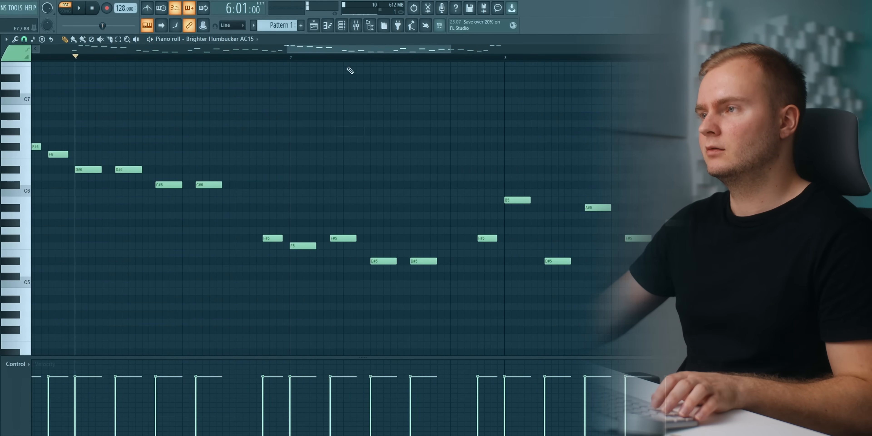
Transpose the copied notes from the last F#5 of bar 6 onward up one octave and play the section.
{"action": "scroll", "coordinate": [356, 52], "scroll_direction": "down", "scroll_amount": 3}
{"action": "left_click_drag", "start_coordinate": [262, 83], "coordinate": [595, 330]}
{"action": "key", "text": "ctrl+Up"}
{"action": "scroll", "coordinate": [532, 203], "scroll_direction": "up", "scroll_amount": 1}
{"action": "key", "text": "space"}
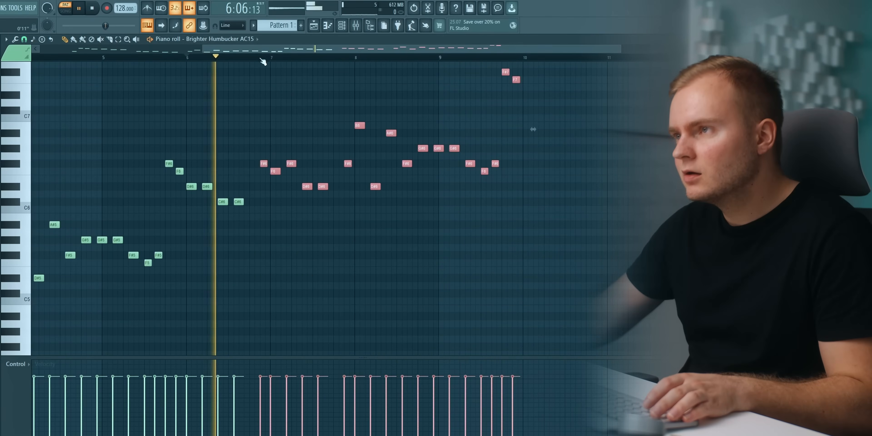
{"action": "scroll", "coordinate": [282, 58], "scroll_direction": "up", "scroll_amount": 2}
{"action": "scroll", "coordinate": [299, 51], "scroll_direction": "down", "scroll_amount": 1}
{"action": "left_click_drag", "start_coordinate": [299, 50], "coordinate": [342, 50]}
{"action": "scroll", "coordinate": [359, 56], "scroll_direction": "up", "scroll_amount": 2}
{"action": "key", "text": "space"}
Try different pitches for bar 8's second note and settle on C#6 while replaying from bar 8.
{"action": "left_click", "coordinate": [292, 234]}
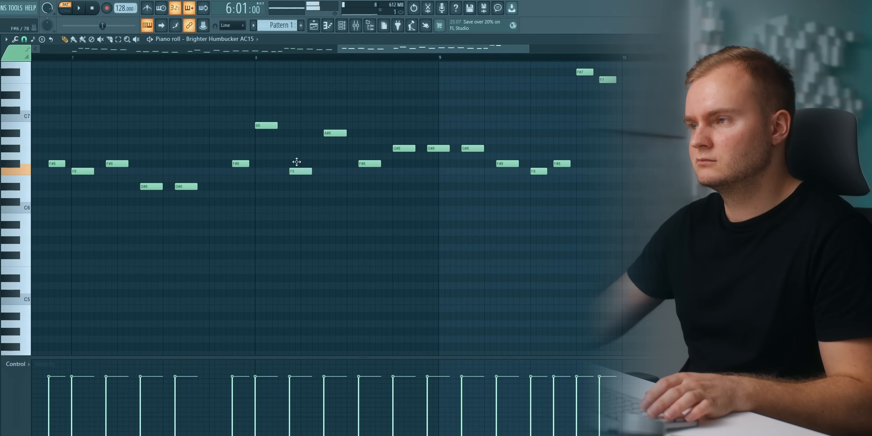
{"action": "left_click", "coordinate": [258, 57]}
{"action": "key", "text": "space"}
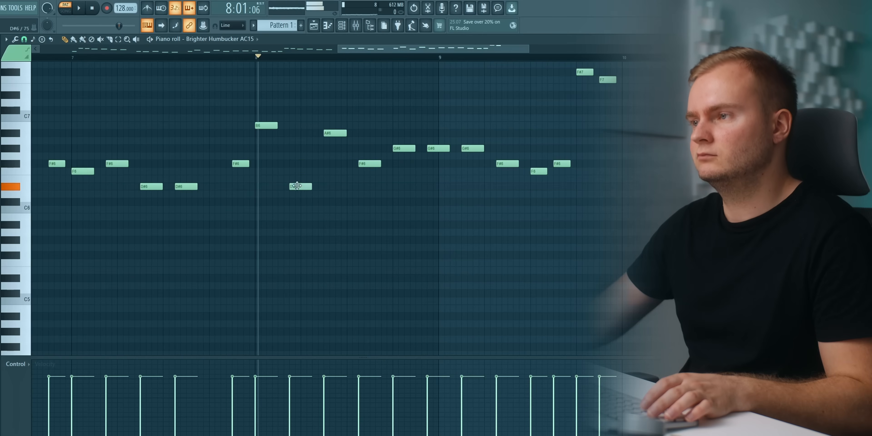
{"action": "key", "text": "space"}
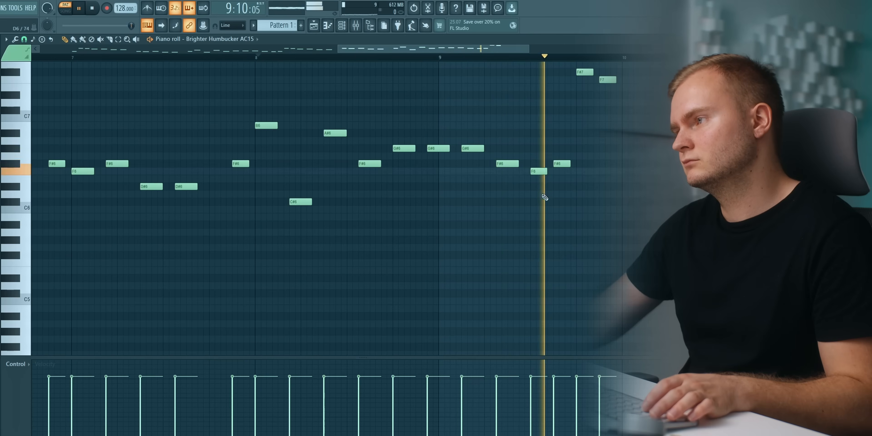
{"action": "key", "text": "space"}
Transpose bar 9's last two notes down an octave, lower the note before them to C#6, and play the ending.
{"action": "left_click_drag", "start_coordinate": [584, 71], "coordinate": [630, 115]}
{"action": "key", "text": "ctrl+Down"}
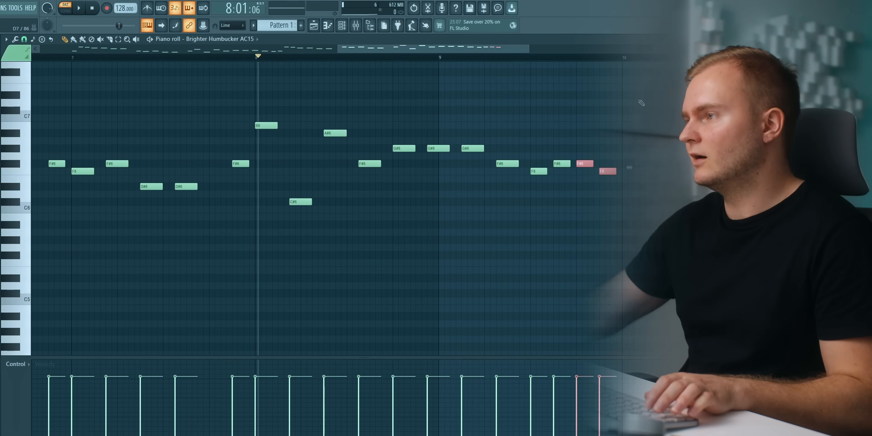
{"action": "left_click_drag", "start_coordinate": [560, 163], "coordinate": [561, 201]}
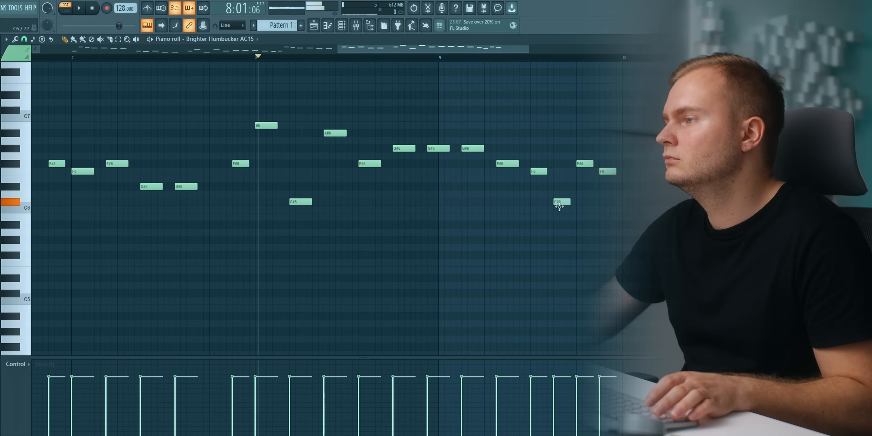
{"action": "key", "text": "space"}
{"action": "scroll", "coordinate": [437, 59], "scroll_direction": "down", "scroll_amount": 4}
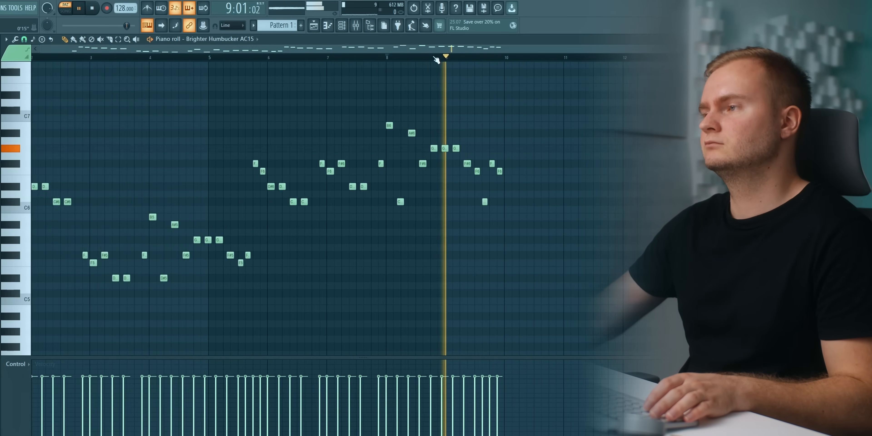
{"action": "key", "text": "space"}
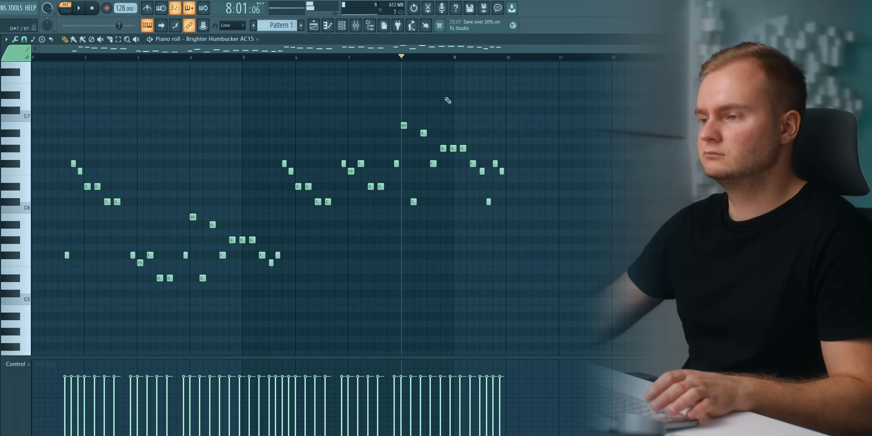
Play the whole melody with the guitar's FLEX settings briefly open, and lower bar 4's second note to C#5.
{"action": "left_click", "coordinate": [63, 57]}
{"action": "key", "text": "space"}
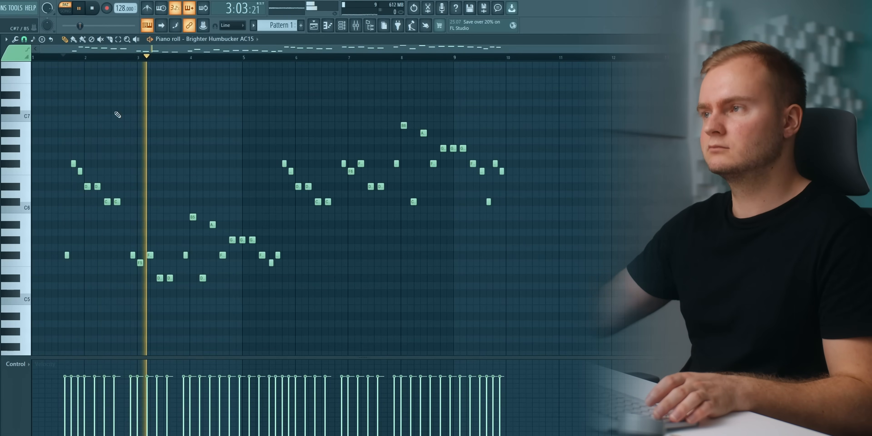
{"action": "left_click", "coordinate": [342, 26]}
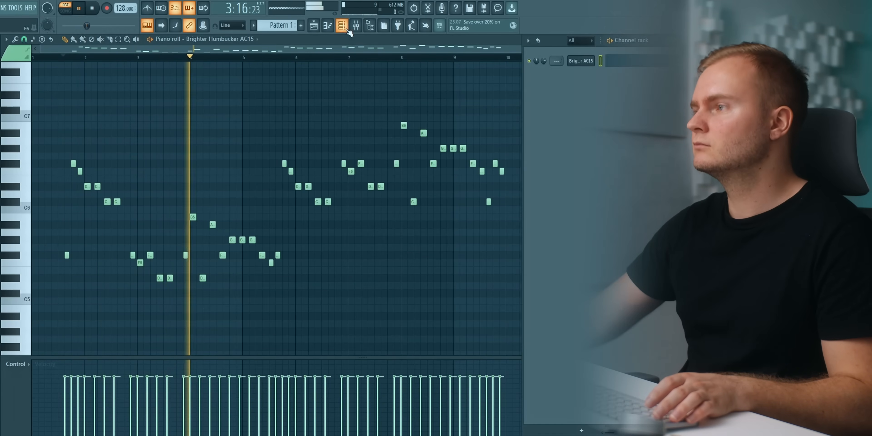
{"action": "left_click", "coordinate": [589, 62]}
{"action": "left_click_drag", "start_coordinate": [412, 94], "coordinate": [479, 93]}
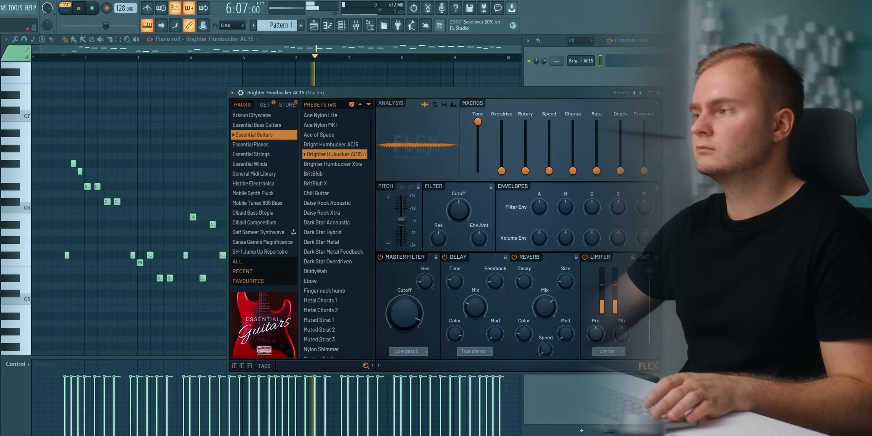
{"action": "left_click", "coordinate": [658, 92]}
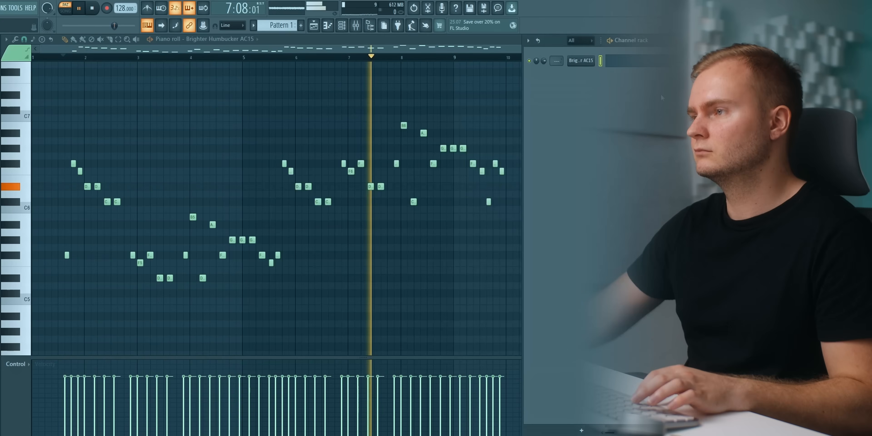
{"action": "key", "text": "F6"}
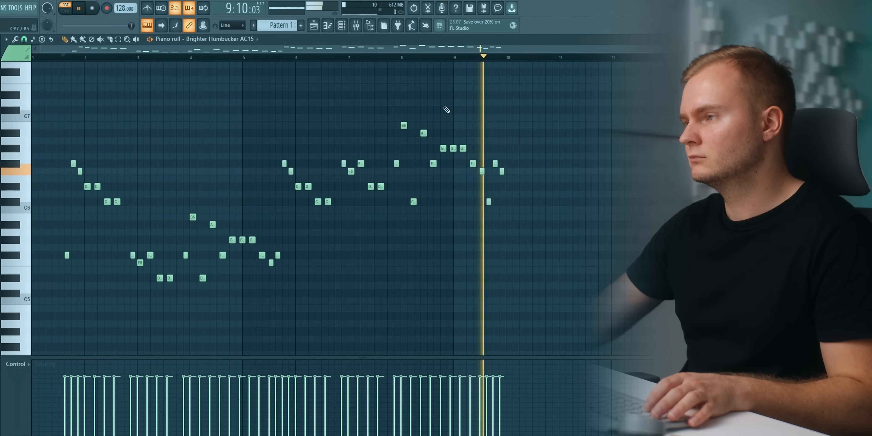
{"action": "key", "text": "space"}
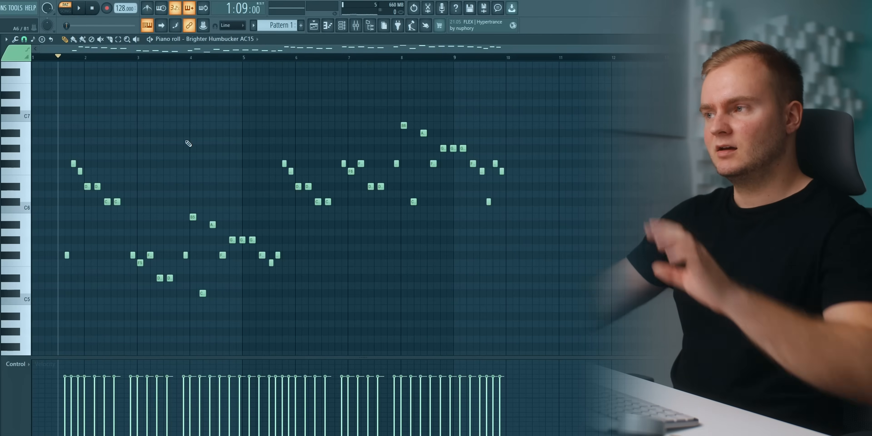
{"action": "left_click_drag", "start_coordinate": [43, 91], "coordinate": [579, 322]}
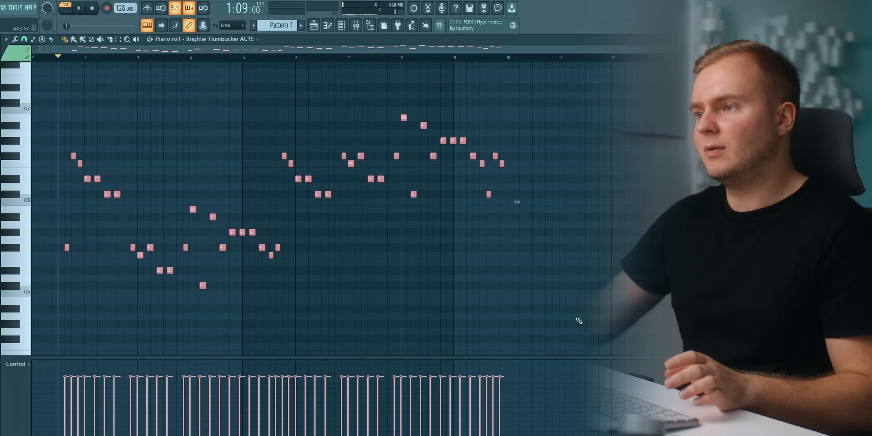
{"action": "left_click", "coordinate": [436, 316]}
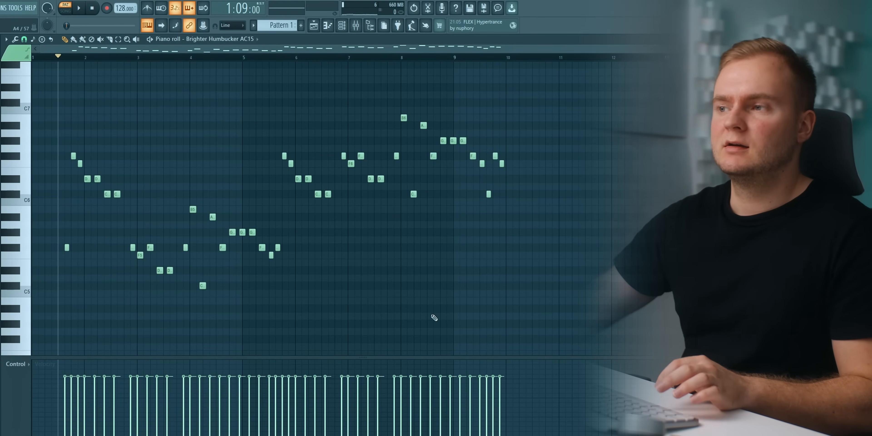
Try the last note of bar 3 at C#5 and play the transition into bar 4.
{"action": "scroll", "coordinate": [182, 244], "scroll_direction": "up", "scroll_amount": 3}
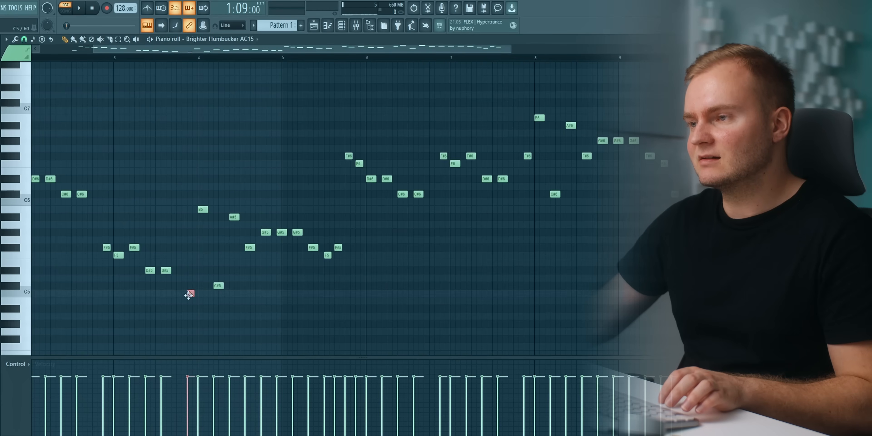
{"action": "key", "text": "space"}
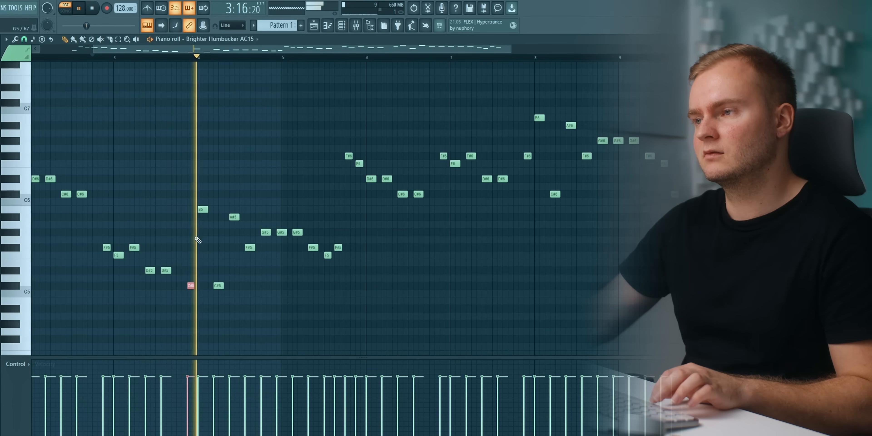
{"action": "key", "text": "space"}
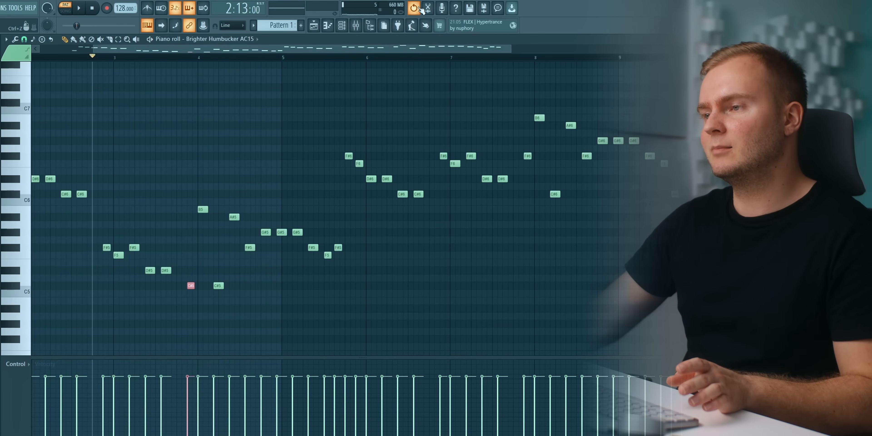
{"action": "left_click", "coordinate": [162, 248]}
{"action": "right_click", "coordinate": [163, 248]}
{"action": "scroll", "coordinate": [214, 58], "scroll_direction": "down", "scroll_amount": 3}
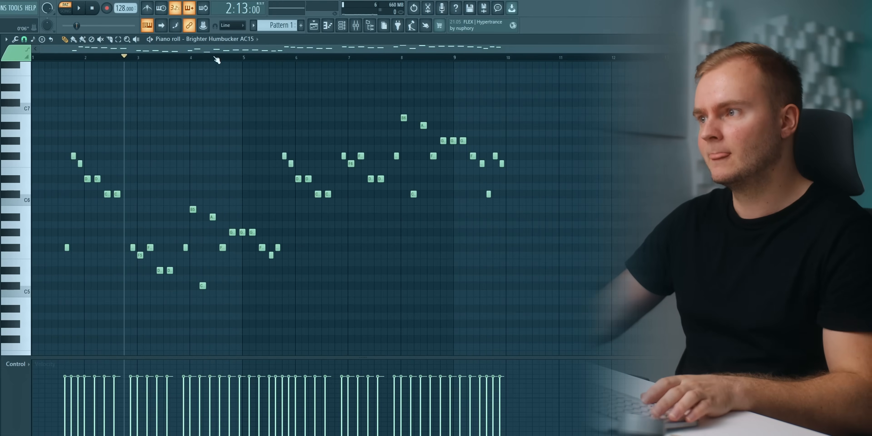
Add a LABS instrument channel and load the Peel Guitar Ensemble preset from the Electric Guitar category.
{"action": "left_click", "coordinate": [345, 27]}
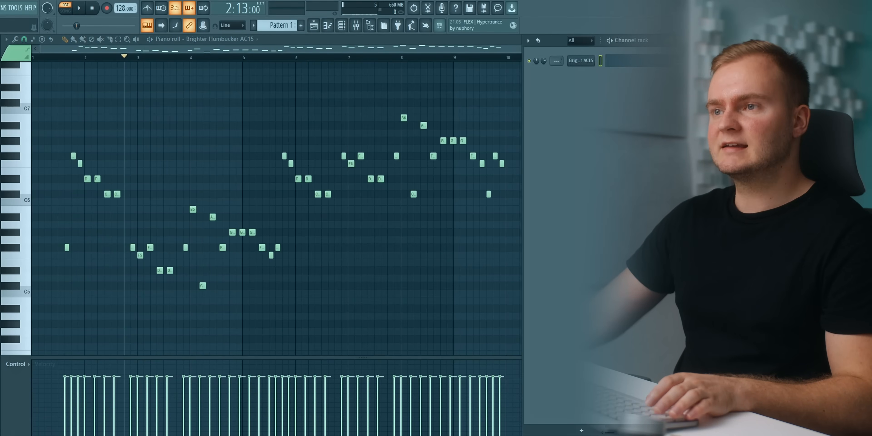
{"action": "left_click", "coordinate": [0, 8]}
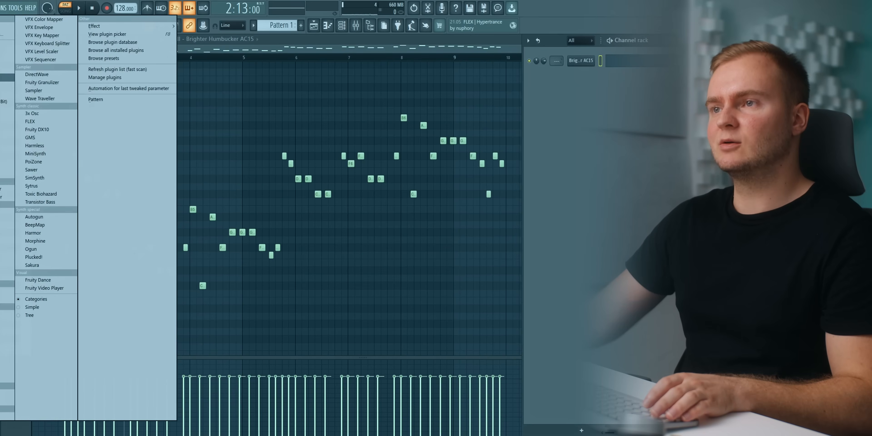
{"action": "left_click", "coordinate": [7, 77]}
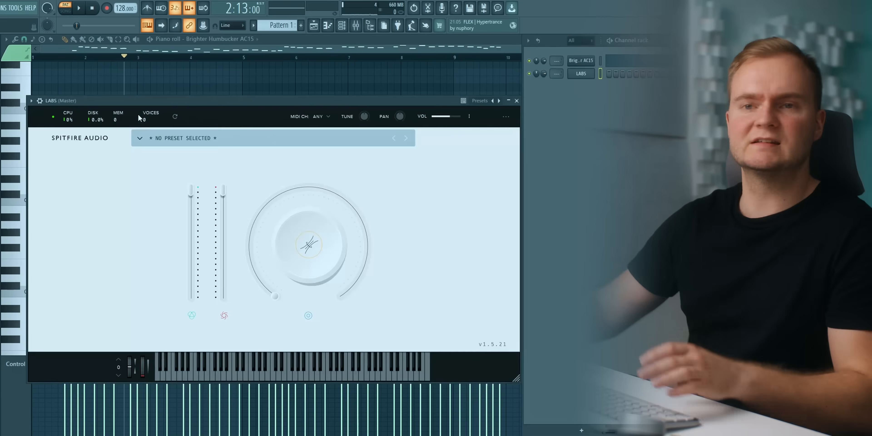
{"action": "left_click", "coordinate": [291, 142]}
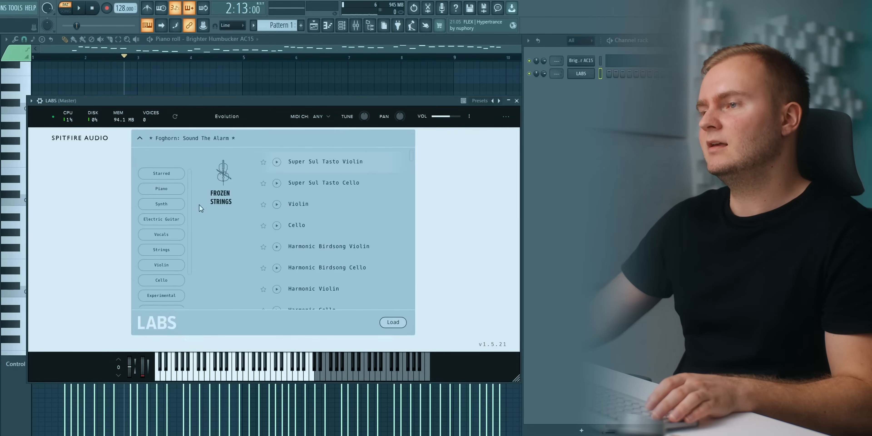
{"action": "left_click", "coordinate": [161, 220]}
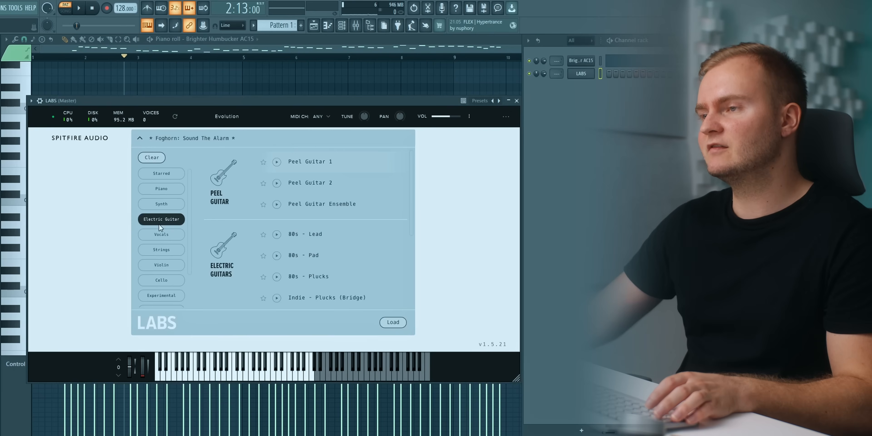
{"action": "double_click", "coordinate": [323, 203]}
Copy the melody from the FLEX guitar channel into the LABS channel and raise the second LABS slider during playback.
{"action": "right_click", "coordinate": [591, 63]}
{"action": "left_click", "coordinate": [656, 68]}
{"action": "right_click", "coordinate": [582, 74]}
{"action": "left_click", "coordinate": [656, 88]}
{"action": "key", "text": "space"}
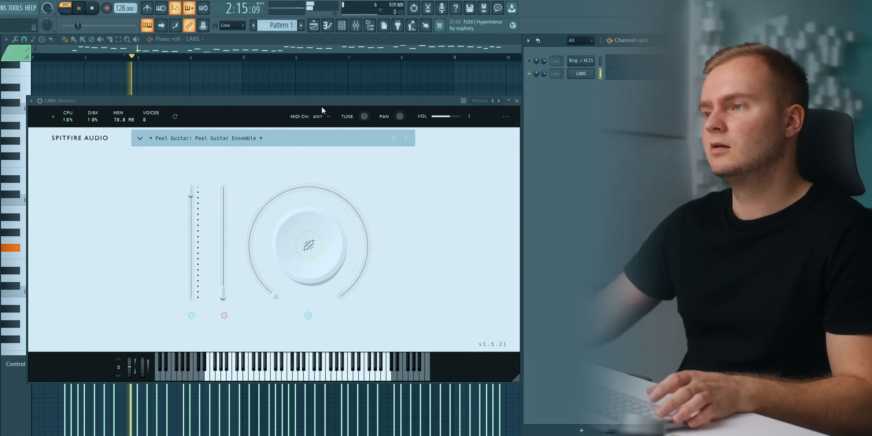
{"action": "left_click_drag", "start_coordinate": [229, 292], "coordinate": [223, 191]}
{"action": "left_click", "coordinate": [643, 75]}
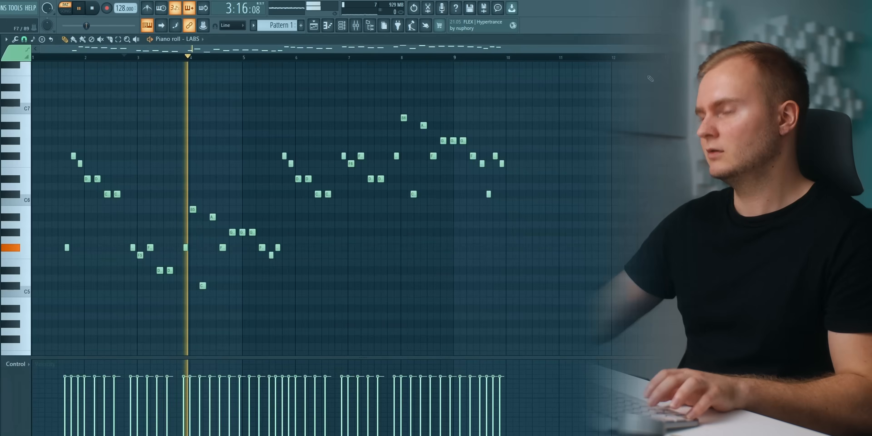
Transpose all LABS notes up one octave and play both guitar layers together from the start.
{"action": "key", "text": "ctrl+a"}
{"action": "key", "text": "ctrl+Up"}
{"action": "key", "text": "space"}
{"action": "key", "text": "space"}
{"action": "key", "text": "space"}
{"action": "key", "text": "space"}
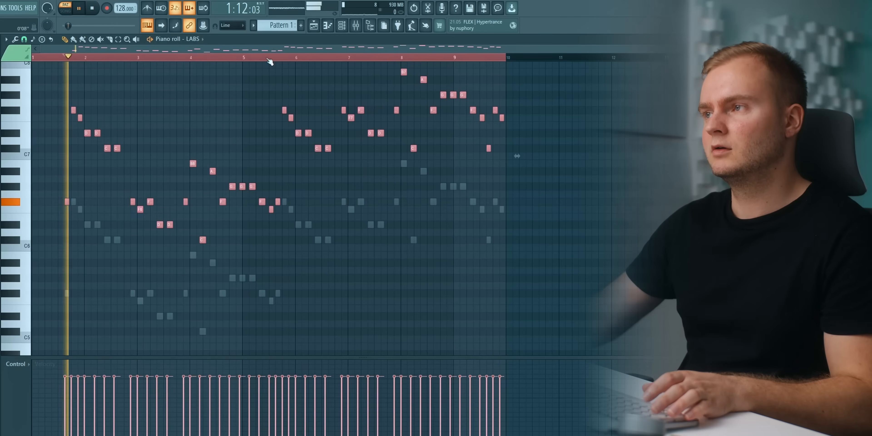
Adjust the LABS channel's volume against the first guitar while the pattern plays.
{"action": "key", "text": "F6"}
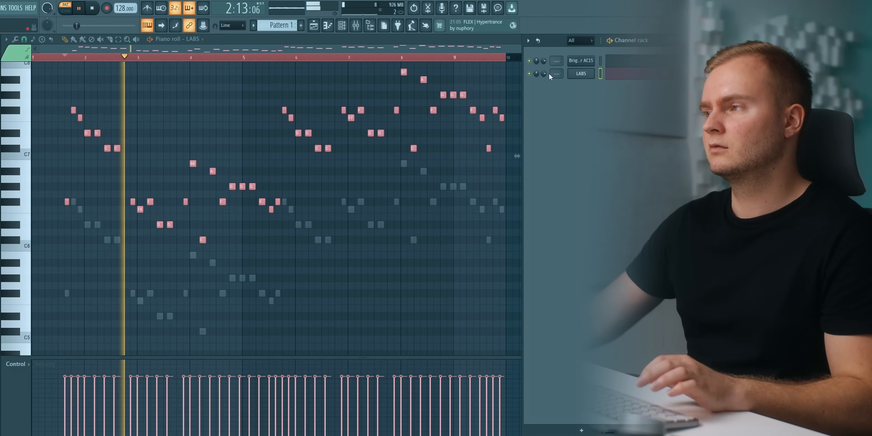
{"action": "left_click_drag", "start_coordinate": [544, 73], "coordinate": [545, 67]}
{"action": "key", "text": "space"}
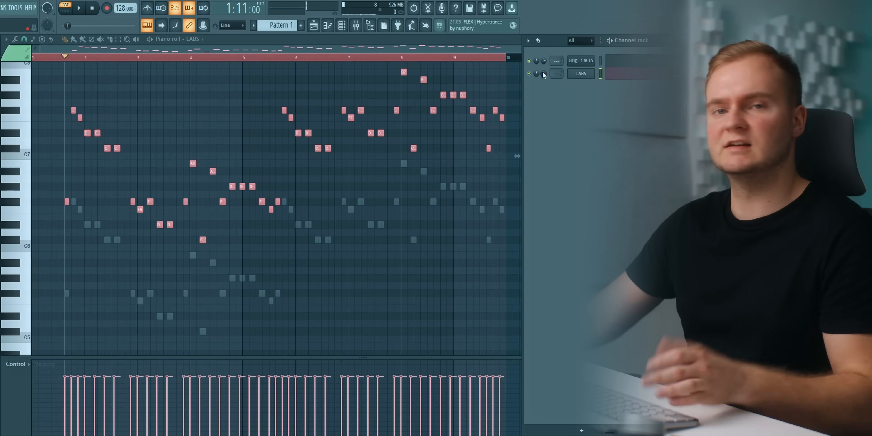
Balance the volumes of the FLEX guitar and LABS channels against each other while the pattern plays.
{"action": "key", "text": "space"}
{"action": "left_click_drag", "start_coordinate": [544, 62], "coordinate": [544, 46]}
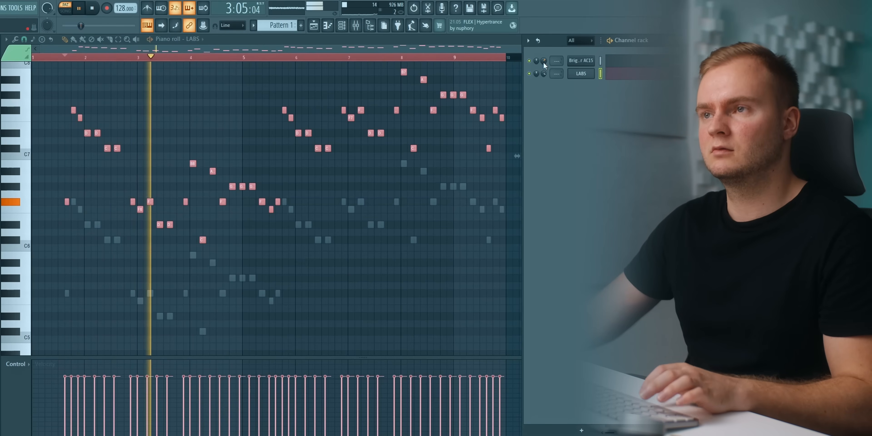
{"action": "right_click", "coordinate": [544, 60]}
{"action": "left_click", "coordinate": [550, 81]}
{"action": "mouse_move", "coordinate": [544, 73]}
{"action": "left_mouse_down"}
{"action": "mouse_move", "coordinate": [543, 87]}
{"action": "mouse_move", "coordinate": [544, 70]}
{"action": "left_mouse_up"}
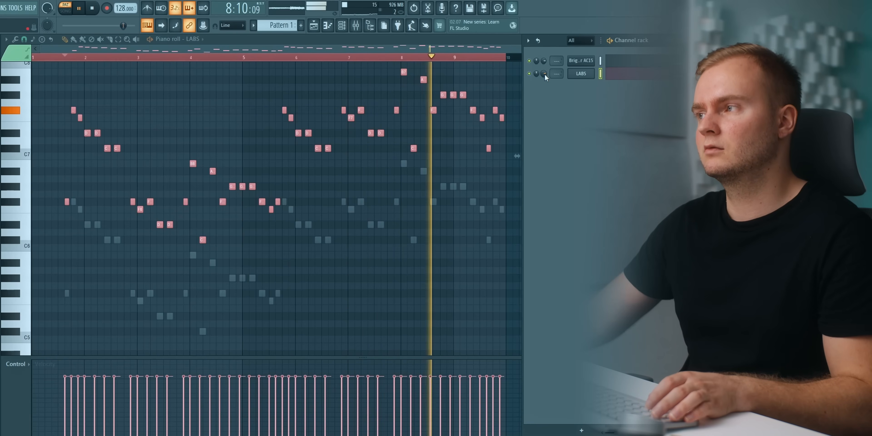
{"action": "left_click_drag", "start_coordinate": [545, 74], "coordinate": [544, 68]}
{"action": "key", "text": "space"}
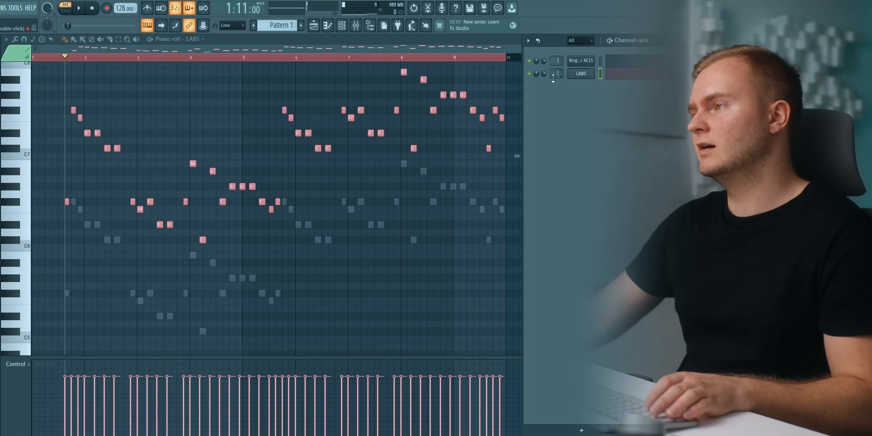
Open the mixer and rename insert 2, which receives both guitar channels, as Guitar.
{"action": "left_click", "coordinate": [356, 28]}
{"action": "key", "text": "F2"}
{"action": "type", "text": "Guitar"}
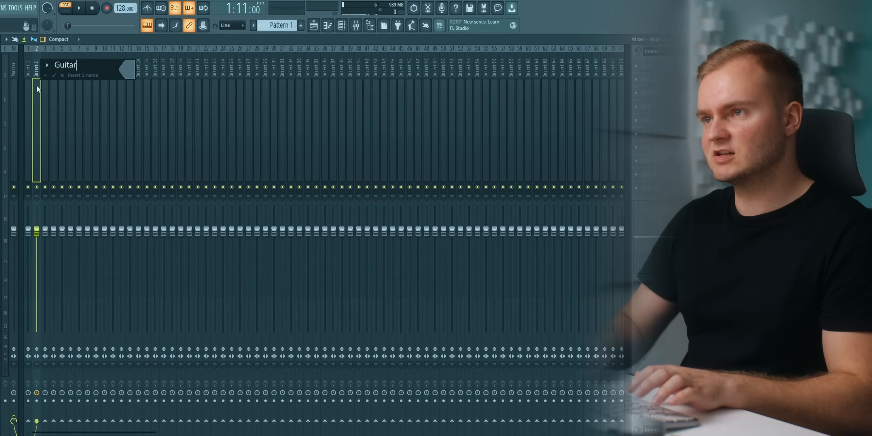
{"action": "key", "text": "Return"}
Add Fruity Parametric EQ 2 to the Guitar mixer track and play the pattern to examine its spectrum.
{"action": "left_click", "coordinate": [657, 94]}
{"action": "left_click", "coordinate": [547, 87]}
{"action": "key", "text": "space"}
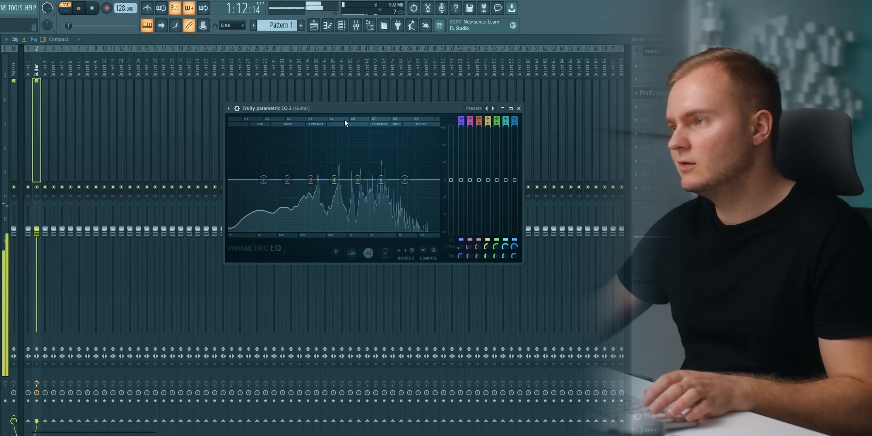
{"action": "key", "text": "space"}
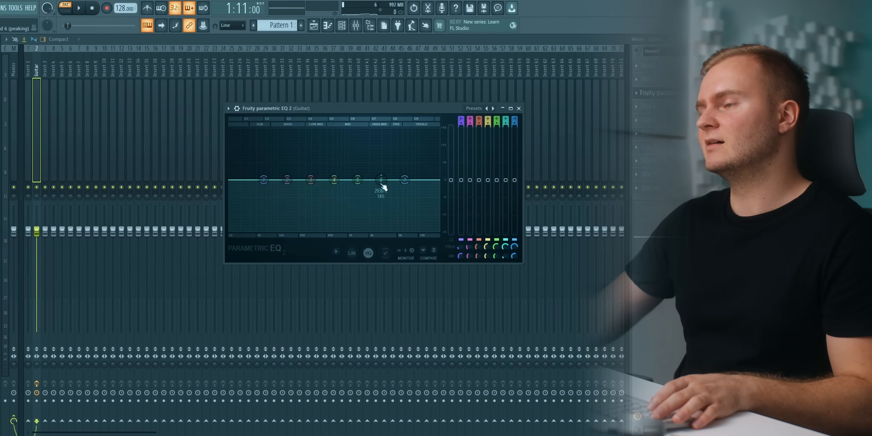
Find the harsh resonance with a band 6 boost during playback and cut it narrowly at about 3.1 kHz.
{"action": "key", "text": "space"}
{"action": "left_click_drag", "start_coordinate": [382, 186], "coordinate": [386, 155]}
{"action": "key", "text": "space"}
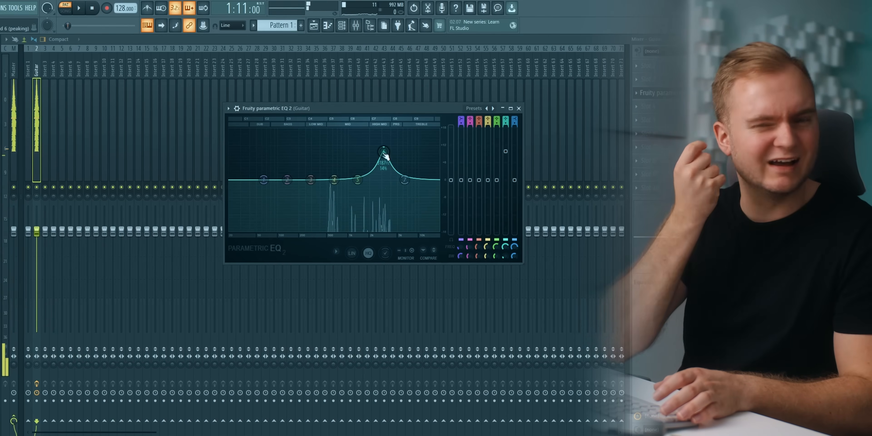
{"action": "key", "text": "space"}
{"action": "left_click_drag", "start_coordinate": [385, 155], "coordinate": [382, 192]}
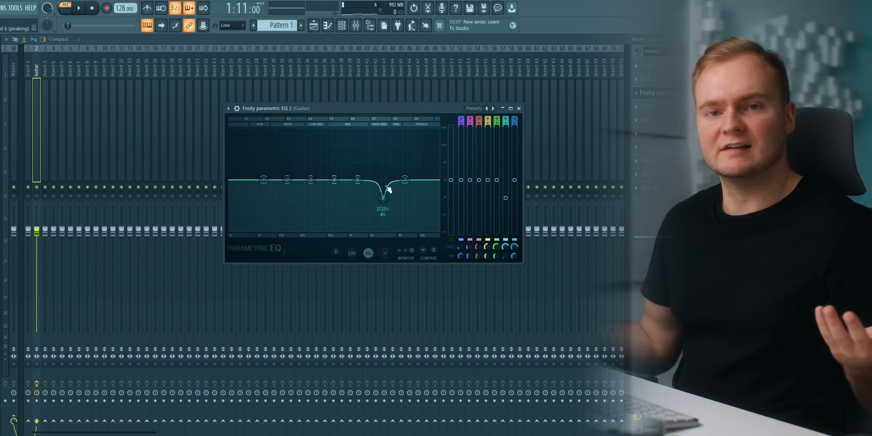
Sweep a narrow band 5 boost during playback and turn it into a cut just below the band 6 frequency.
{"action": "key", "text": "space"}
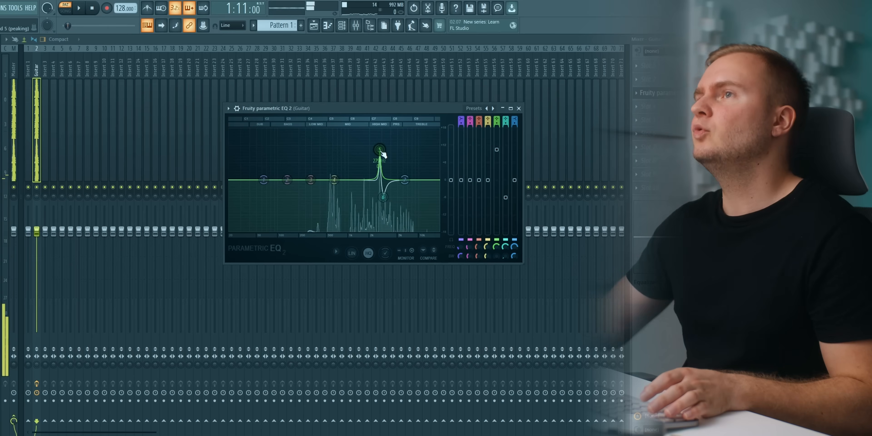
{"action": "key", "text": "space"}
{"action": "left_click_drag", "start_coordinate": [497, 150], "coordinate": [496, 192]}
{"action": "left_click_drag", "start_coordinate": [497, 192], "coordinate": [498, 200]}
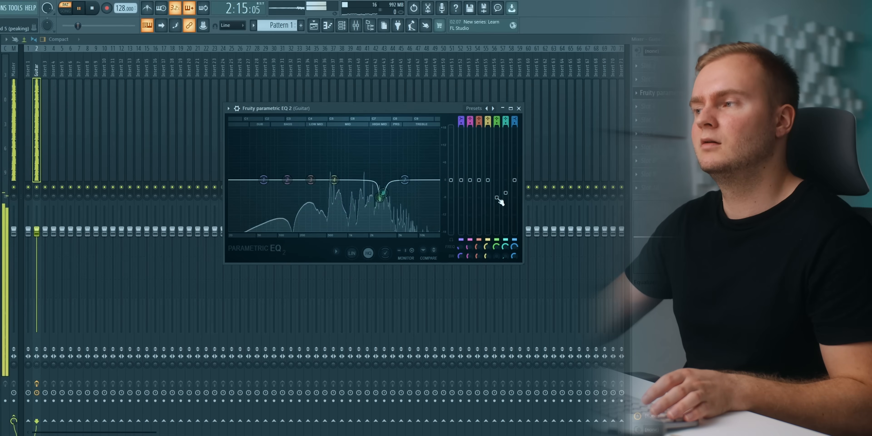
{"action": "key", "text": "space"}
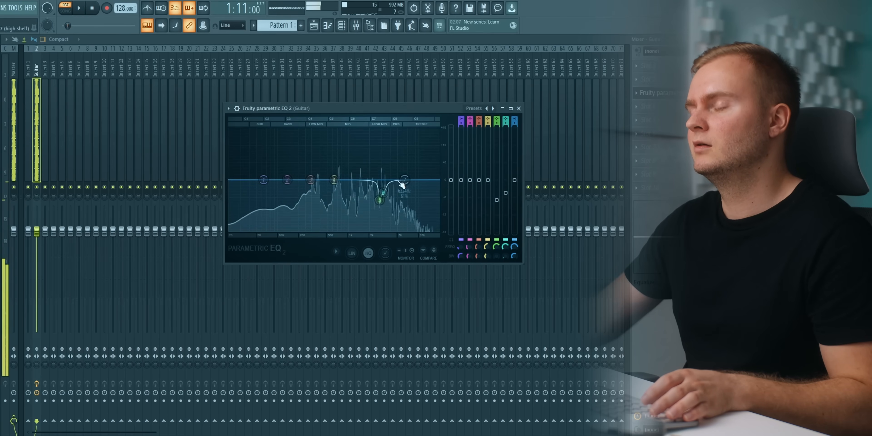
Raise the upper frequencies slightly with the band 7 high shelf starting in the mids, and deepen the band 5 cut.
{"action": "key", "text": "space"}
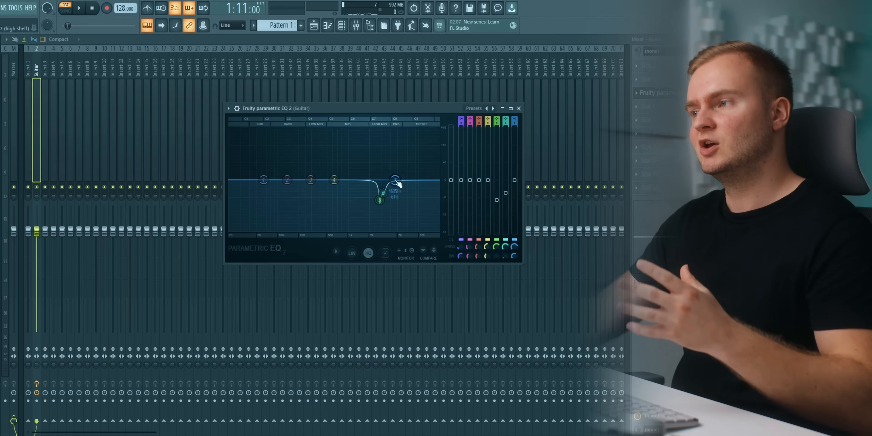
{"action": "left_click_drag", "start_coordinate": [402, 174], "coordinate": [361, 174]}
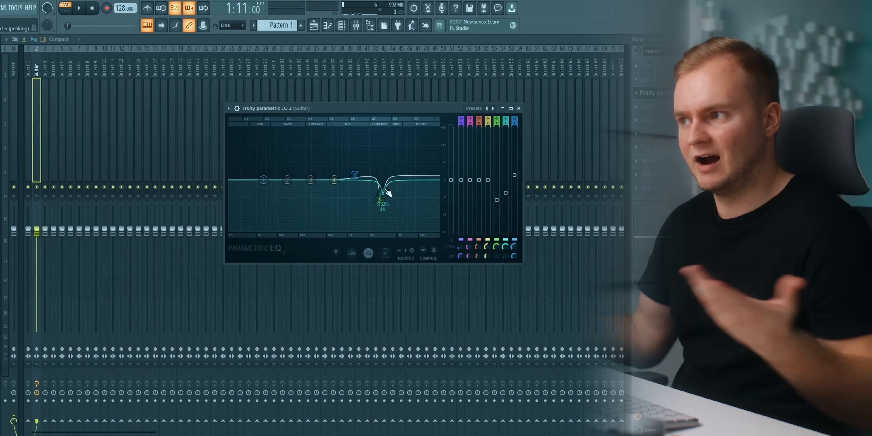
{"action": "key", "text": "space"}
{"action": "left_click_drag", "start_coordinate": [357, 173], "coordinate": [360, 174]}
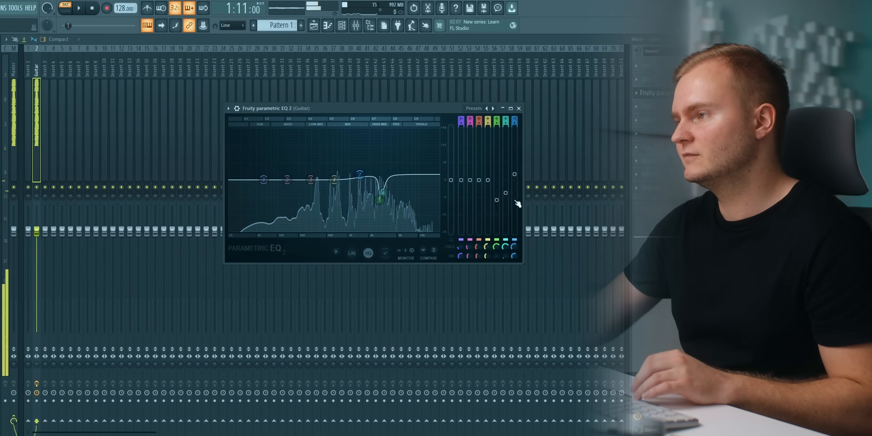
{"action": "left_click_drag", "start_coordinate": [497, 200], "coordinate": [497, 194]}
{"action": "left_click_drag", "start_coordinate": [497, 144], "coordinate": [500, 216]}
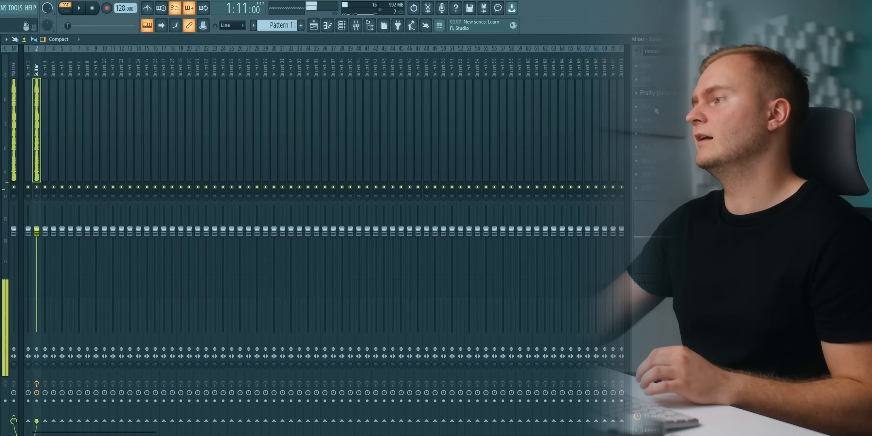
Add OTT after the EQ on the Guitar track and reduce its Depth to about 28% during playback.
{"action": "left_click", "coordinate": [654, 108]}
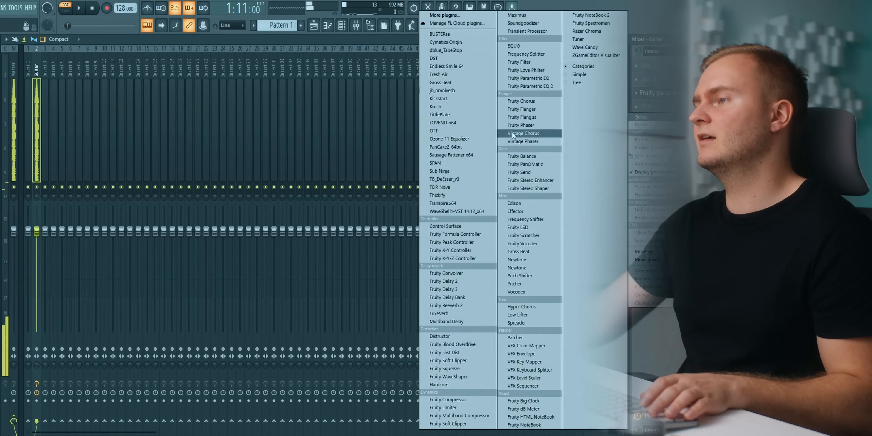
{"action": "left_click", "coordinate": [467, 127]}
{"action": "left_click_drag", "start_coordinate": [46, 95], "coordinate": [101, 90]}
{"action": "key", "text": "space"}
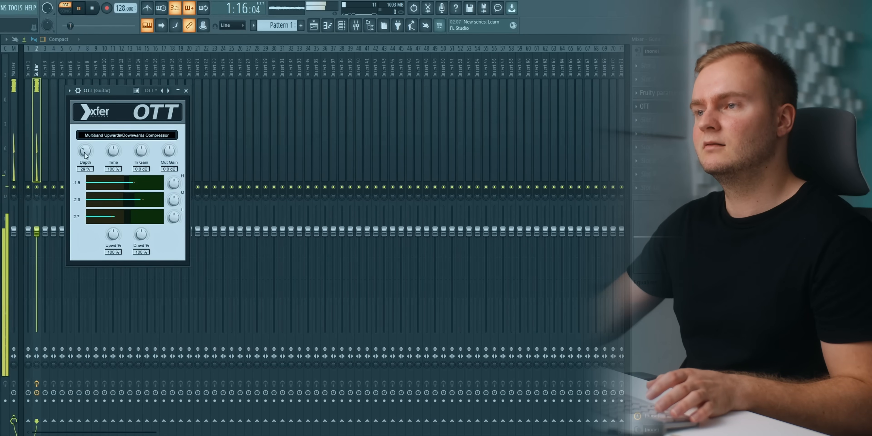
{"action": "key", "text": "Escape"}
Add a second Fruity Parametric EQ 2 after OTT and audition a narrow band 6 boost in the high mids.
{"action": "left_click", "coordinate": [655, 120]}
{"action": "left_click", "coordinate": [536, 87]}
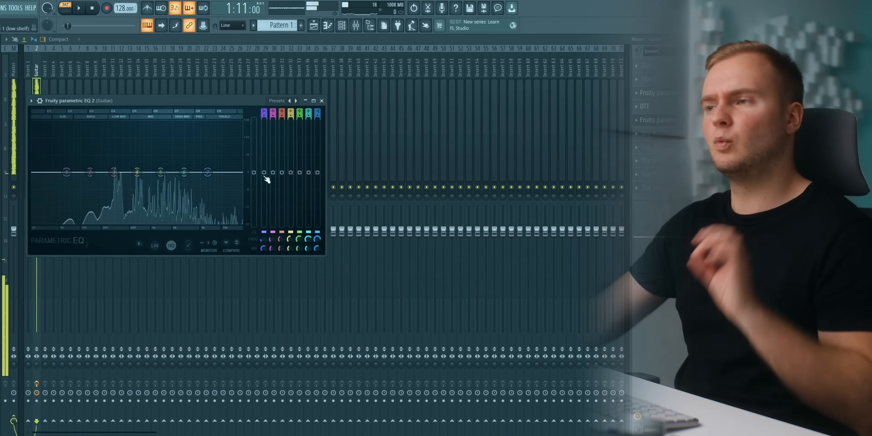
{"action": "key", "text": "space"}
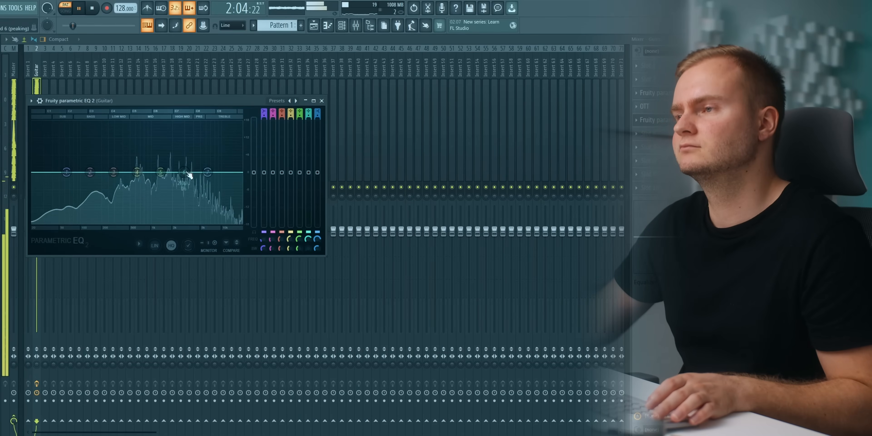
{"action": "left_click_drag", "start_coordinate": [189, 175], "coordinate": [189, 131]}
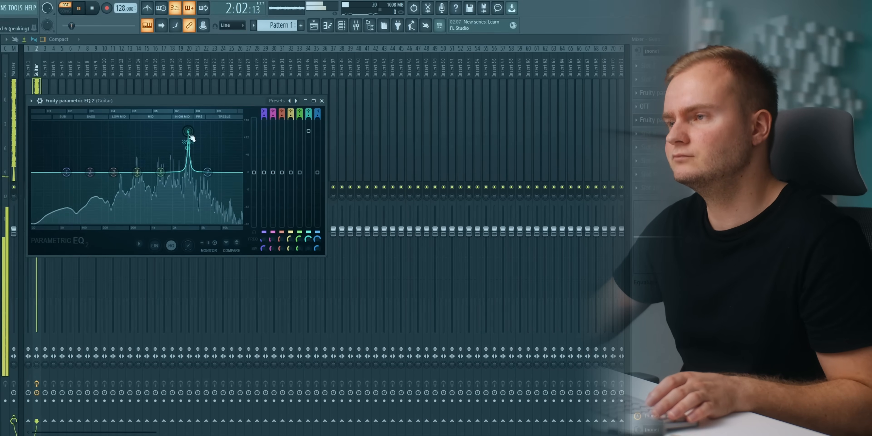
{"action": "key", "text": "space"}
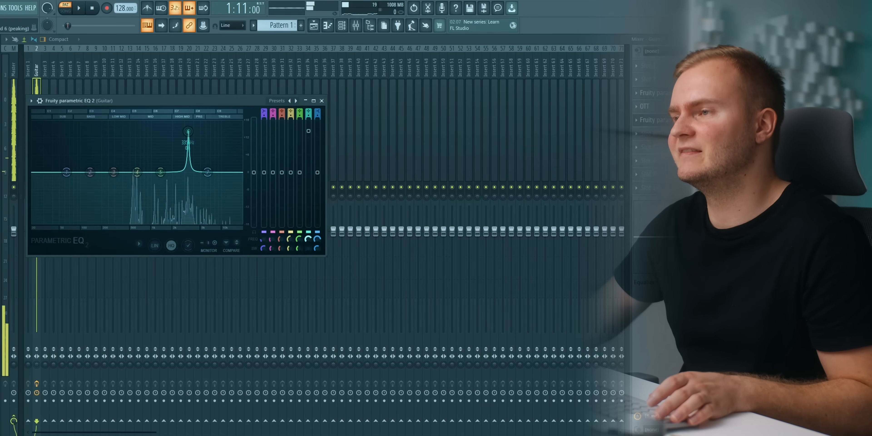
{"action": "key", "text": "space"}
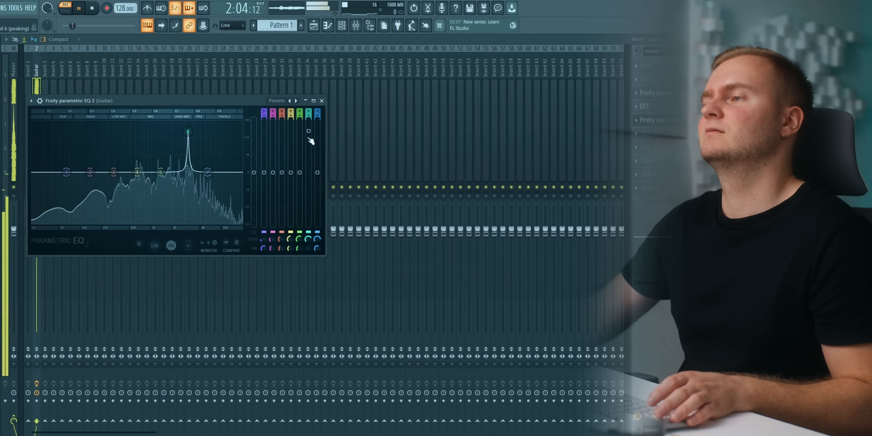
{"action": "key", "text": "space"}
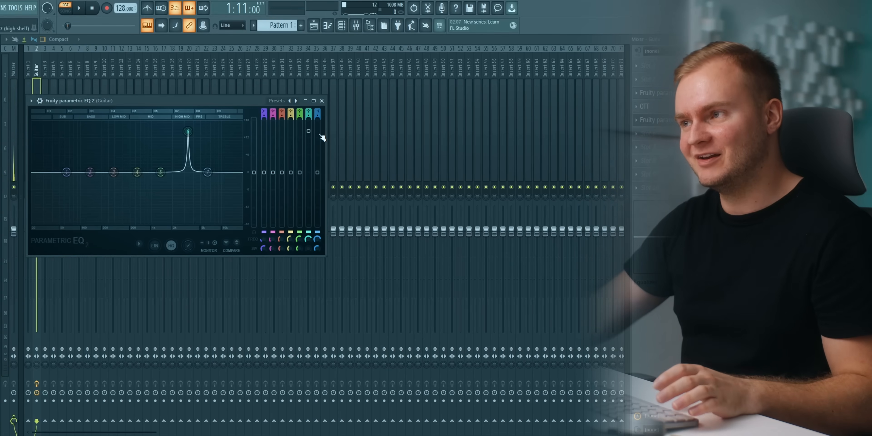
Turn the second EQ's narrow band 6 peak into a moderate cut at the same frequency.
{"action": "left_click_drag", "start_coordinate": [309, 130], "coordinate": [310, 159]}
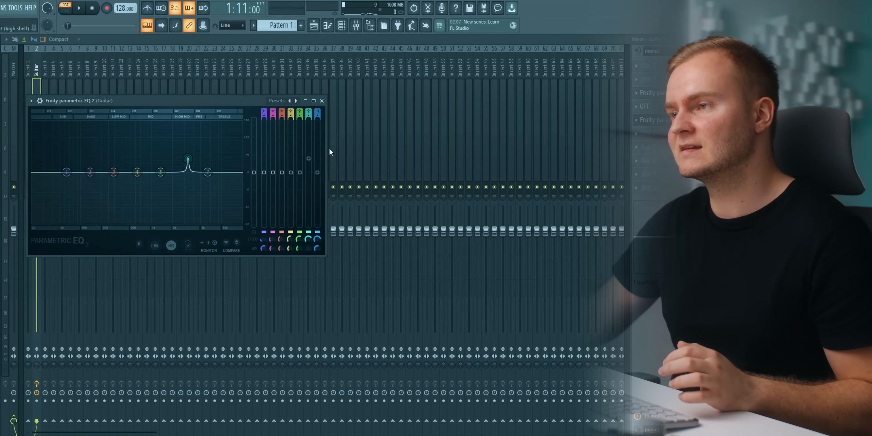
{"action": "left_click", "coordinate": [336, 142]}
{"action": "left_click", "coordinate": [33, 91]}
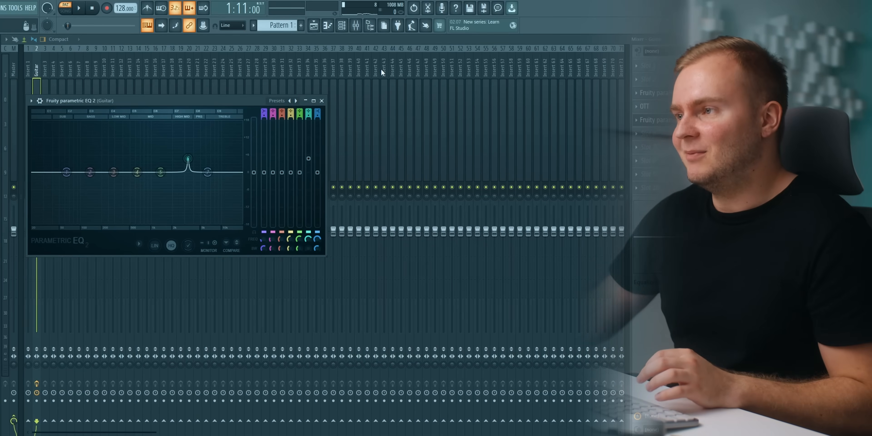
{"action": "left_click_drag", "start_coordinate": [313, 164], "coordinate": [311, 192]}
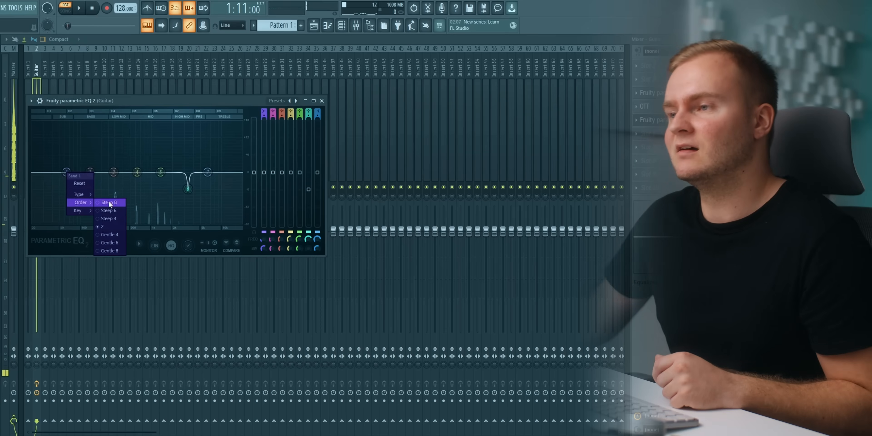
Set band 1 of the second EQ to a High pass filter with the Steep 8 order.
{"action": "mouse_move", "coordinate": [90, 193]}
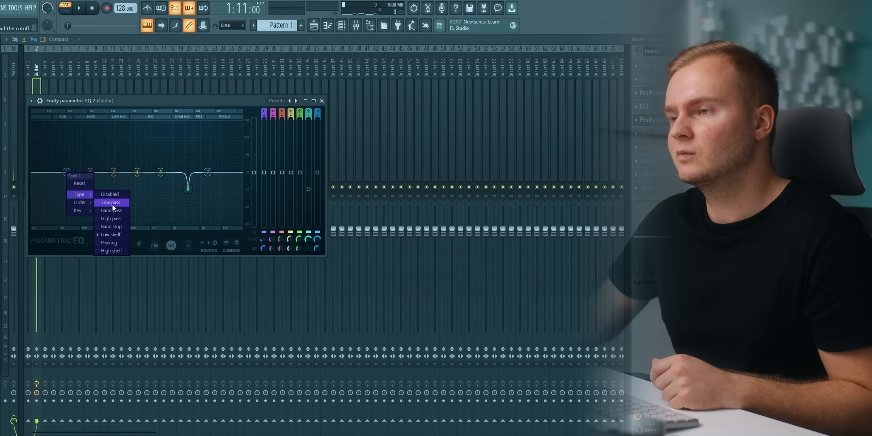
{"action": "left_click", "coordinate": [113, 220]}
{"action": "right_click", "coordinate": [66, 172]}
{"action": "mouse_move", "coordinate": [84, 203]}
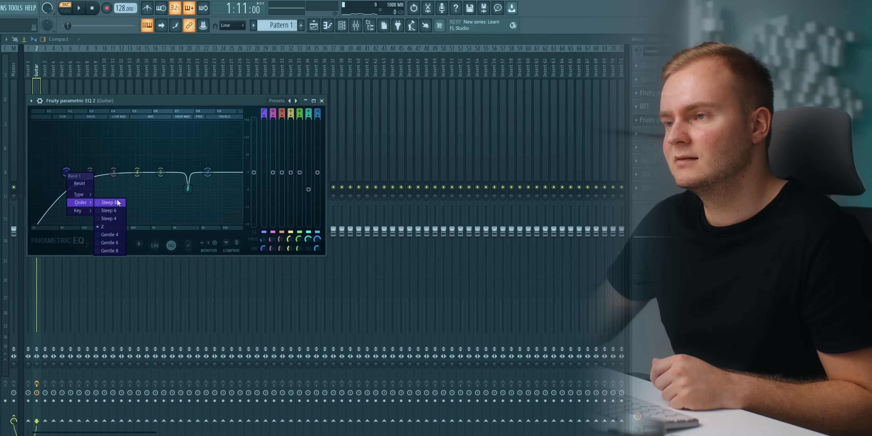
{"action": "left_click", "coordinate": [118, 202]}
Adjust the high-pass band's width and raise its cutoff to remove the guitars' low end during playback.
{"action": "key", "text": "space"}
{"action": "right_click", "coordinate": [264, 252]}
{"action": "left_click", "coordinate": [270, 255]}
{"action": "left_click_drag", "start_coordinate": [263, 239], "coordinate": [263, 224]}
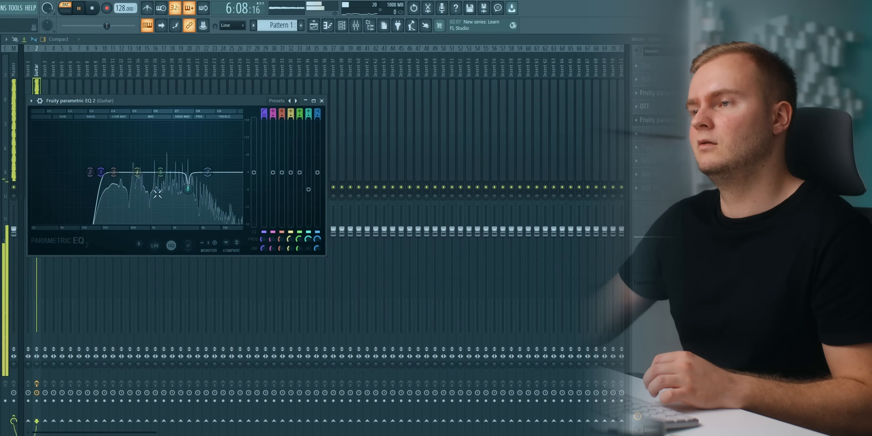
Dip band 4 slightly in the mids, raise the band 7 high shelf a little, and close the second EQ.
{"action": "mouse_move", "coordinate": [137, 173]}
{"action": "left_mouse_down"}
{"action": "mouse_move", "coordinate": [141, 157]}
{"action": "mouse_move", "coordinate": [140, 179]}
{"action": "left_mouse_up"}
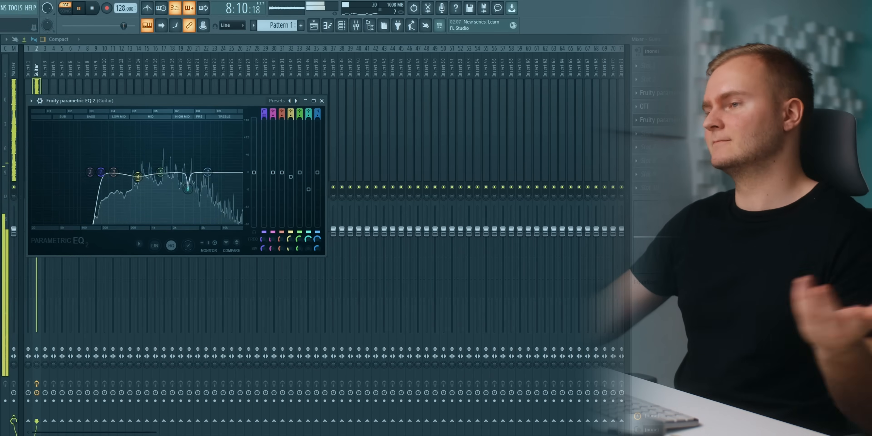
{"action": "left_click_drag", "start_coordinate": [208, 174], "coordinate": [208, 169]}
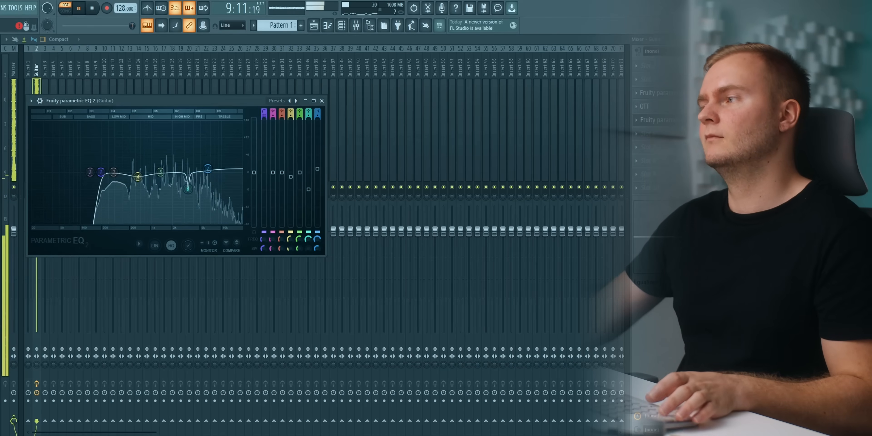
{"action": "key", "text": "space"}
{"action": "left_click", "coordinate": [652, 120]}
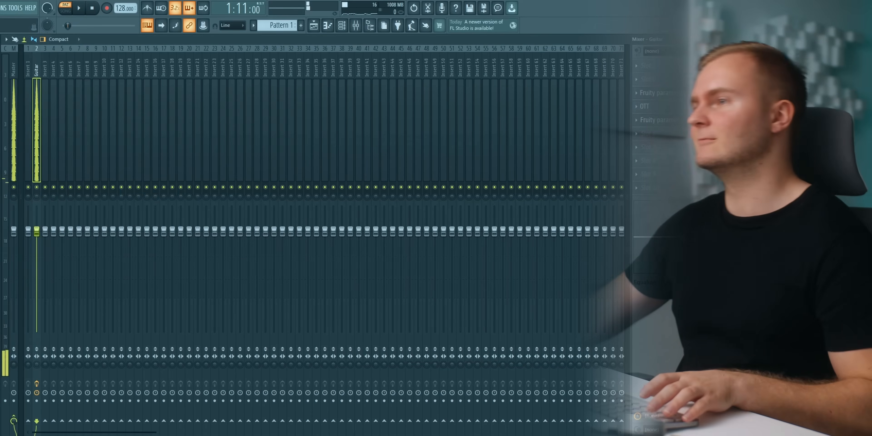
Switch from the mixer to the playlist and channel rack, and clone the LABS guitar channel.
{"action": "left_click", "coordinate": [313, 27]}
{"action": "left_click", "coordinate": [341, 26]}
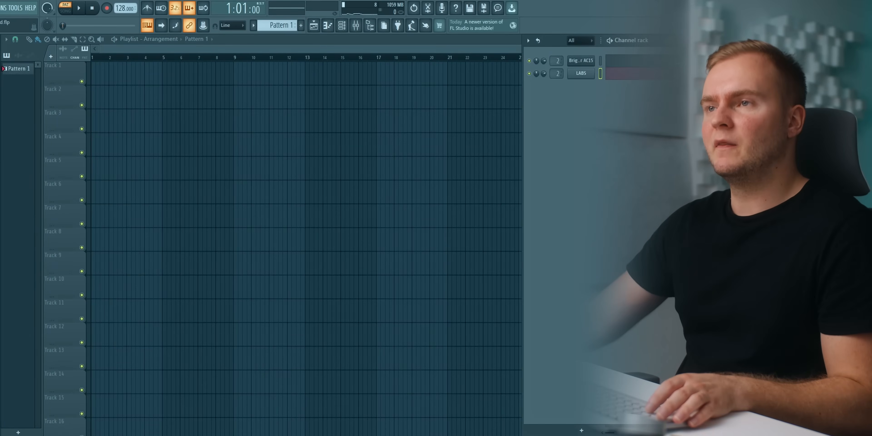
{"action": "left_click", "coordinate": [1, 8]}
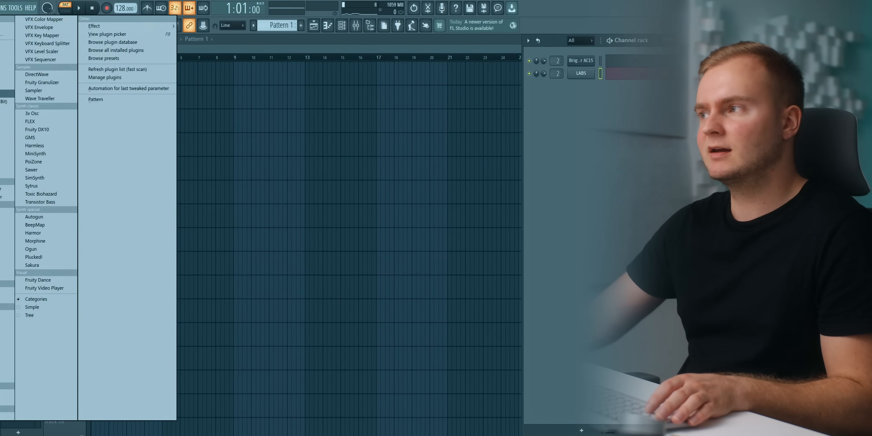
{"action": "left_click", "coordinate": [616, 92]}
{"action": "right_click", "coordinate": [582, 76]}
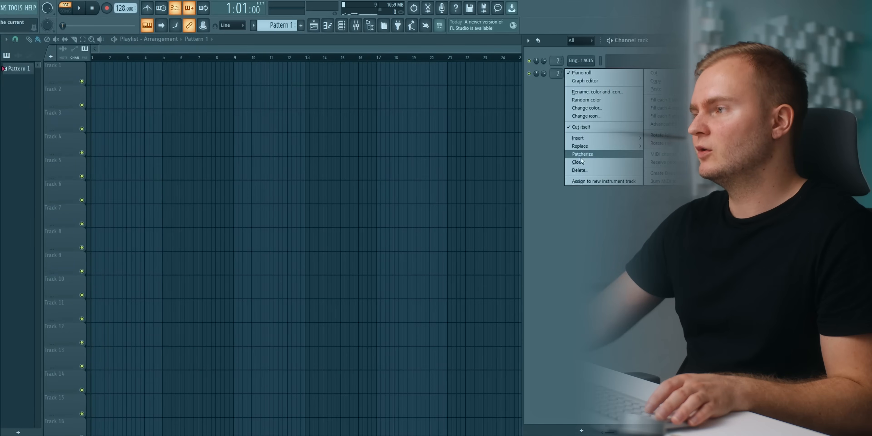
{"action": "left_click", "coordinate": [579, 161]}
Copy the notes from the LABS guitar channel and paste them into the cloned LABS #2 channel.
{"action": "right_click", "coordinate": [585, 79]}
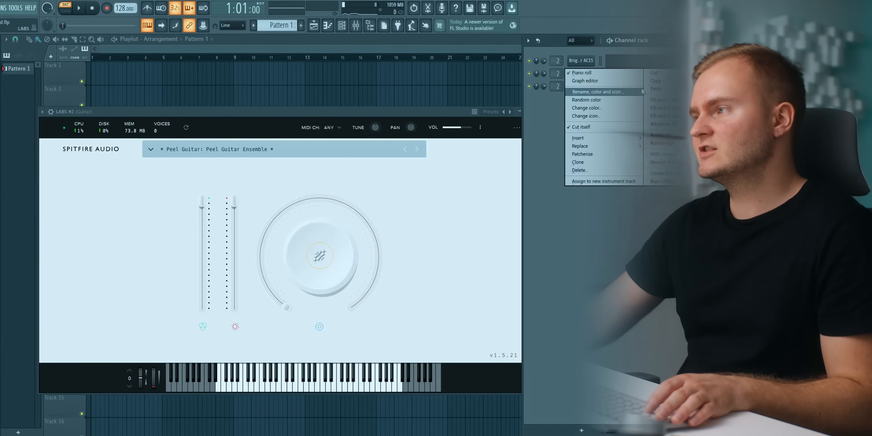
{"action": "left_click", "coordinate": [660, 81]}
{"action": "right_click", "coordinate": [593, 90]}
{"action": "left_click", "coordinate": [656, 102]}
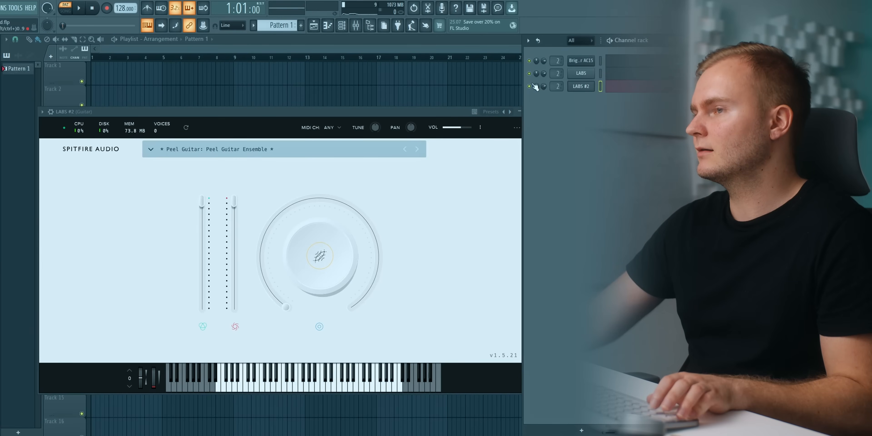
Filter the LABS #2 presets by Strings and load the Short preset from the Strings pack.
{"action": "left_click", "coordinate": [220, 145]}
{"action": "left_click", "coordinate": [172, 260]}
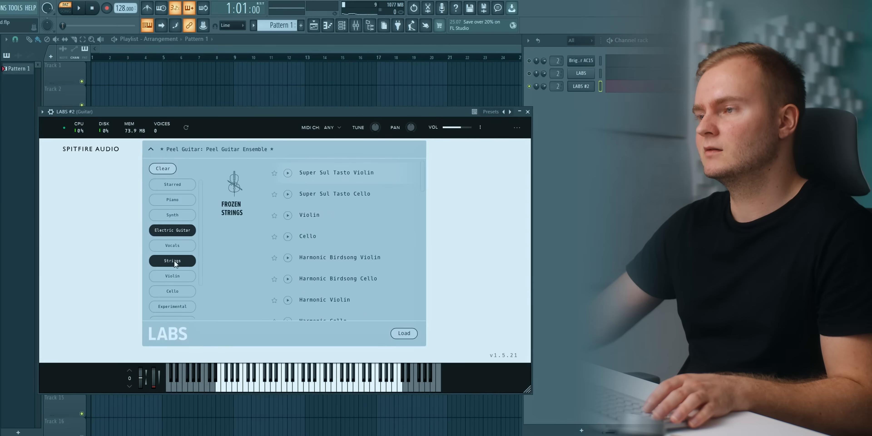
{"action": "scroll", "coordinate": [315, 229], "scroll_direction": "down", "scroll_amount": 4}
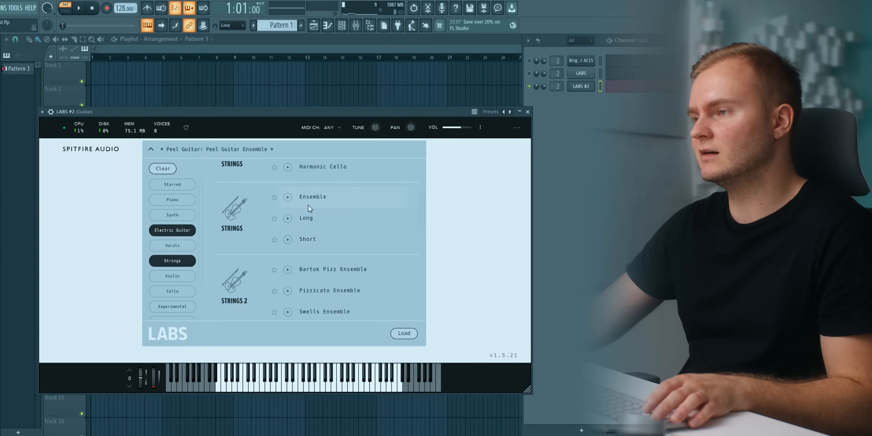
{"action": "left_click", "coordinate": [314, 242]}
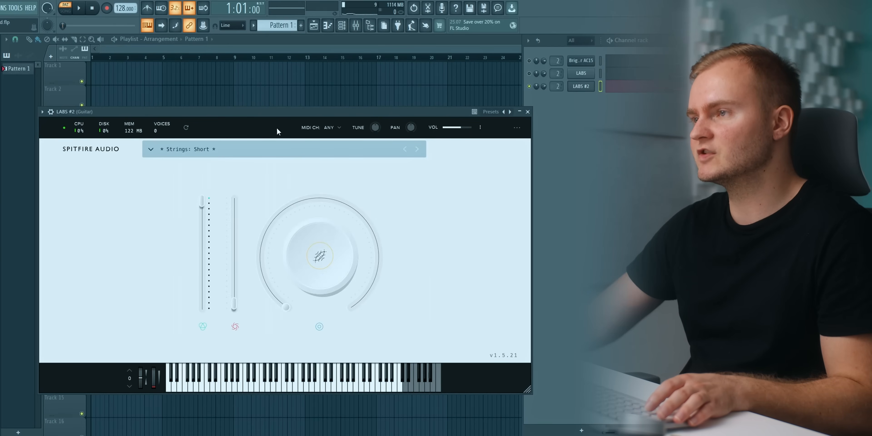
Play the strings layer on its own and view the LABS #2 notes in the piano roll.
{"action": "key", "text": "space"}
{"action": "left_click", "coordinate": [584, 86]}
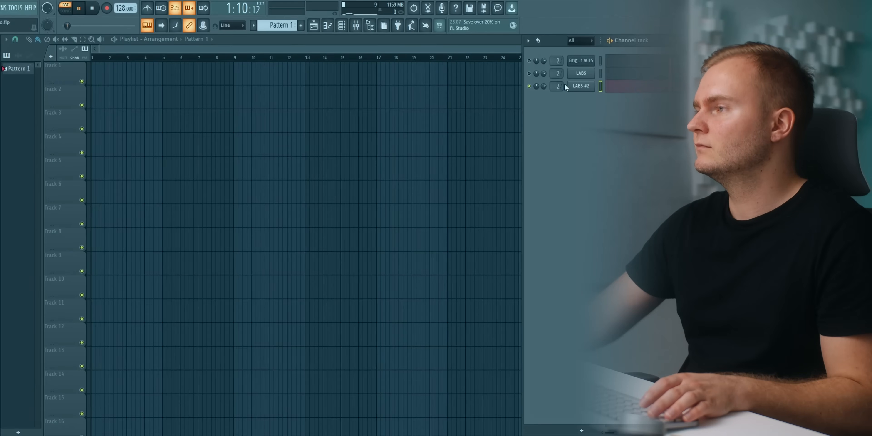
{"action": "left_click", "coordinate": [580, 86]}
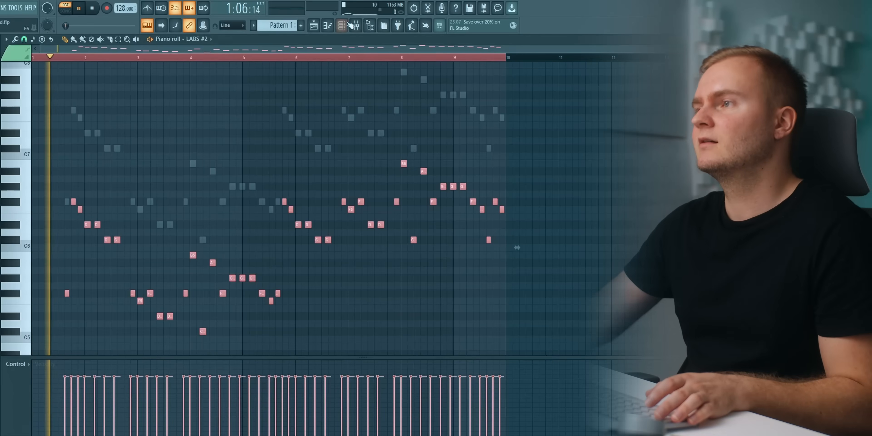
Route the LABS #2 channel to mixer track 3 and set the plugin's pan to R25 during playback.
{"action": "key", "text": "F6"}
{"action": "left_click", "coordinate": [579, 86]}
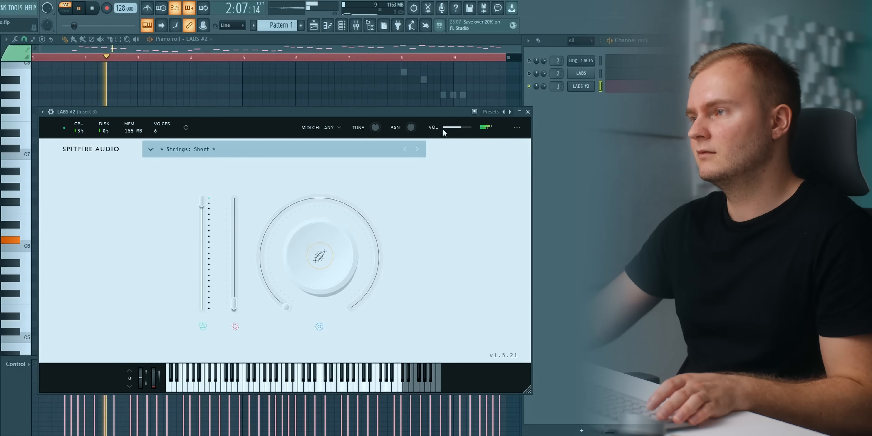
{"action": "mouse_move", "coordinate": [411, 128]}
{"action": "left_mouse_down"}
{"action": "mouse_move", "coordinate": [418, 113]}
{"action": "mouse_move", "coordinate": [411, 131]}
{"action": "left_mouse_up"}
{"action": "mouse_move", "coordinate": [416, 127]}
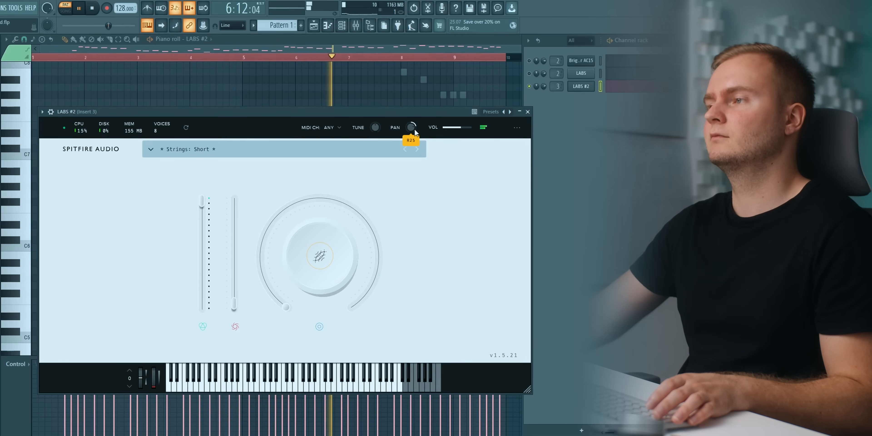
Close the LABS #2 plugin, rename its channel to String, and stop playback.
{"action": "left_click", "coordinate": [582, 89]}
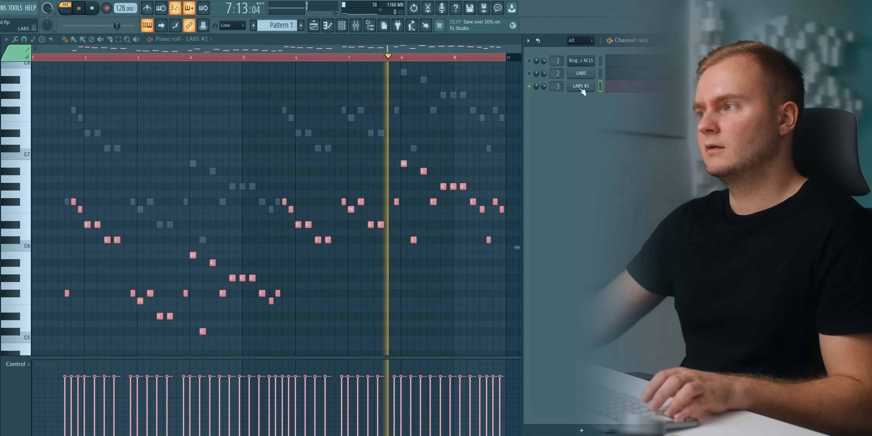
{"action": "left_click", "coordinate": [582, 89], "text": "shift"}
{"action": "type", "text": "String"}
{"action": "key", "text": "Return"}
{"action": "key", "text": "space"}
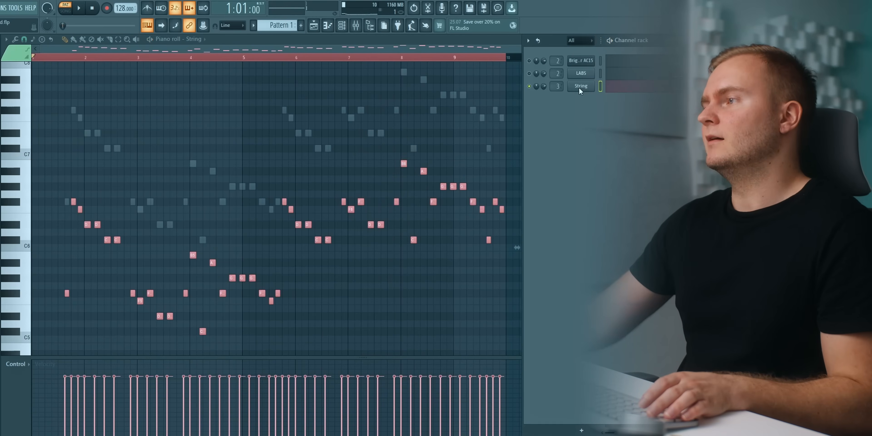
Switch to the mixer and rename the Insert 3 track to String.
{"action": "left_click", "coordinate": [580, 88]}
{"action": "left_click", "coordinate": [362, 28]}
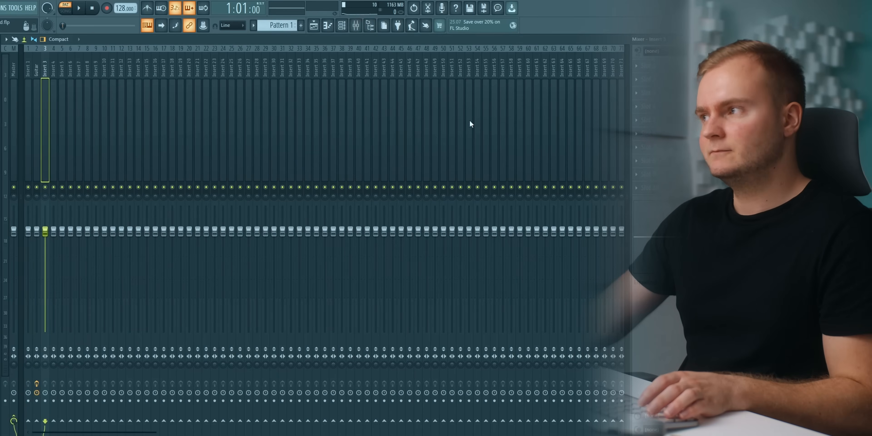
{"action": "left_click", "coordinate": [44, 78], "text": "shift"}
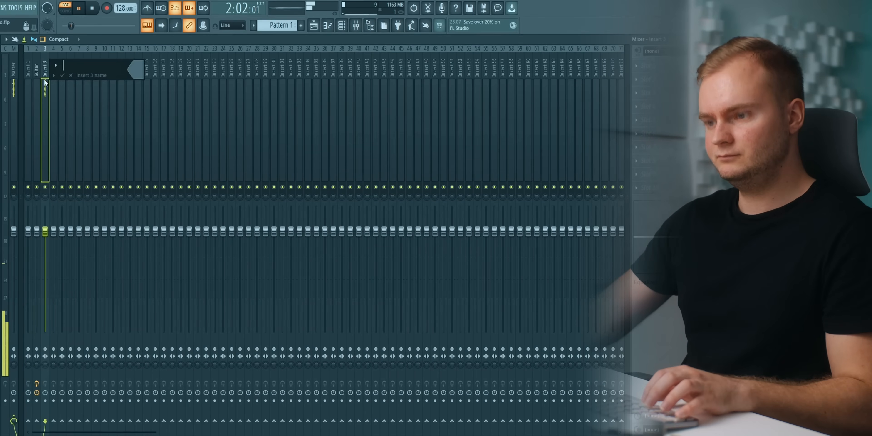
{"action": "type", "text": "String"}
{"action": "key", "text": "Return"}
{"action": "key", "text": "space"}
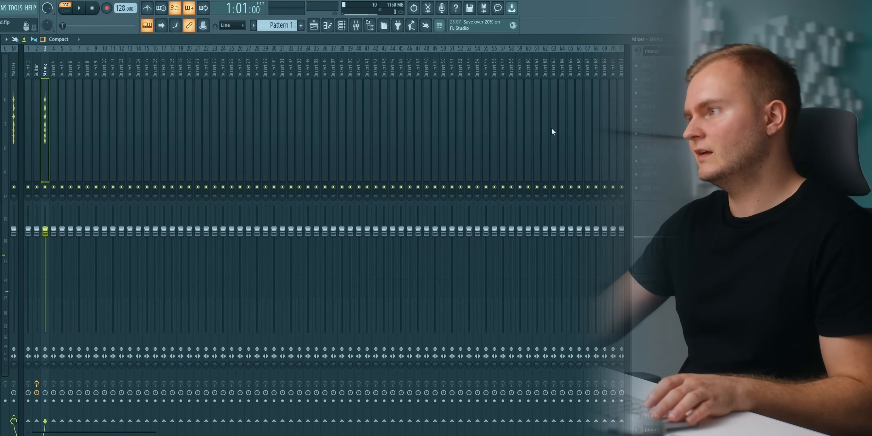
Add Soundgoodizer to the String mixer track and adjust its amount in mode A during playback.
{"action": "left_click", "coordinate": [637, 79]}
{"action": "mouse_move", "coordinate": [638, 89]}
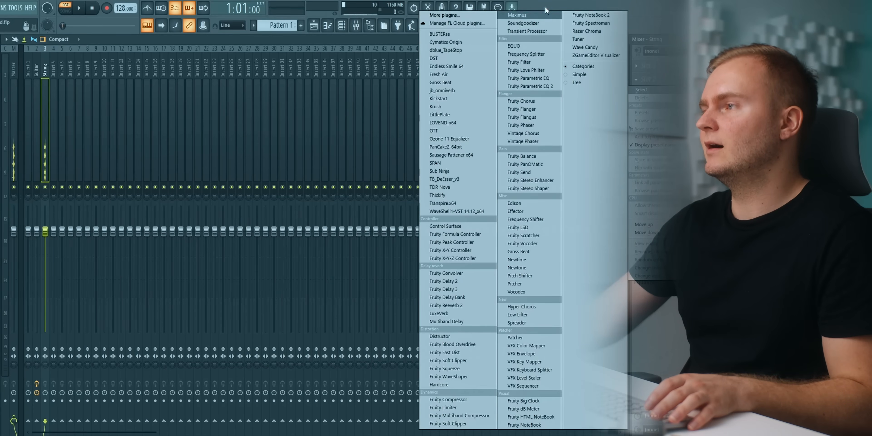
{"action": "left_click", "coordinate": [538, 23]}
{"action": "left_click_drag", "start_coordinate": [64, 93], "coordinate": [198, 112]}
{"action": "key", "text": "space"}
{"action": "mouse_move", "coordinate": [191, 176]}
{"action": "left_mouse_down"}
{"action": "mouse_move", "coordinate": [192, 187]}
{"action": "mouse_move", "coordinate": [193, 174]}
{"action": "left_mouse_up"}
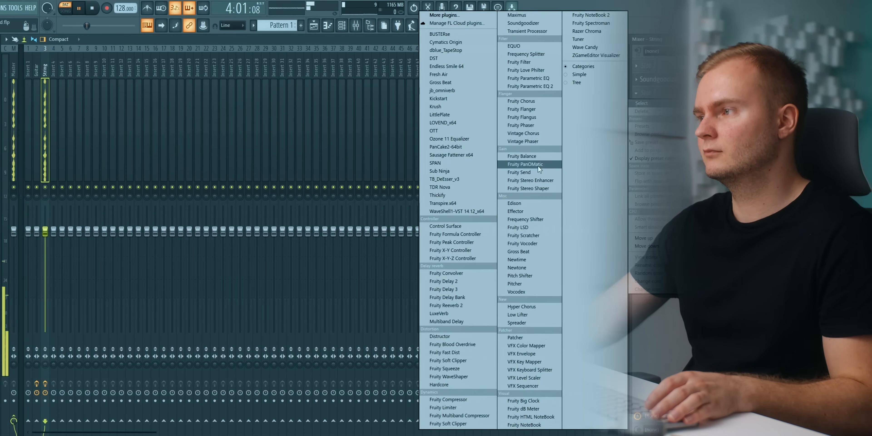
Add Fruity Stereo Enhancer to the String track and adjust its pan and stereo separation during playback.
{"action": "left_click", "coordinate": [523, 180]}
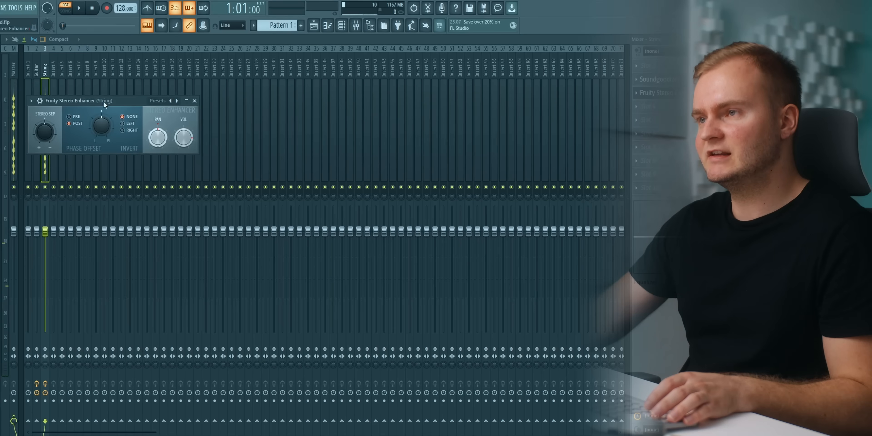
{"action": "left_click_drag", "start_coordinate": [103, 100], "coordinate": [142, 100]}
{"action": "key", "text": "space"}
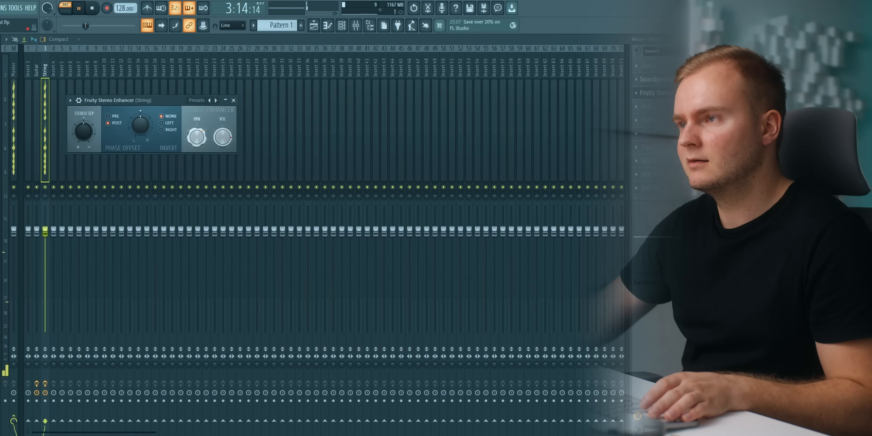
{"action": "scroll", "coordinate": [198, 143], "scroll_direction": "up", "scroll_amount": 3}
{"action": "scroll", "coordinate": [198, 143], "scroll_direction": "down", "scroll_amount": 1}
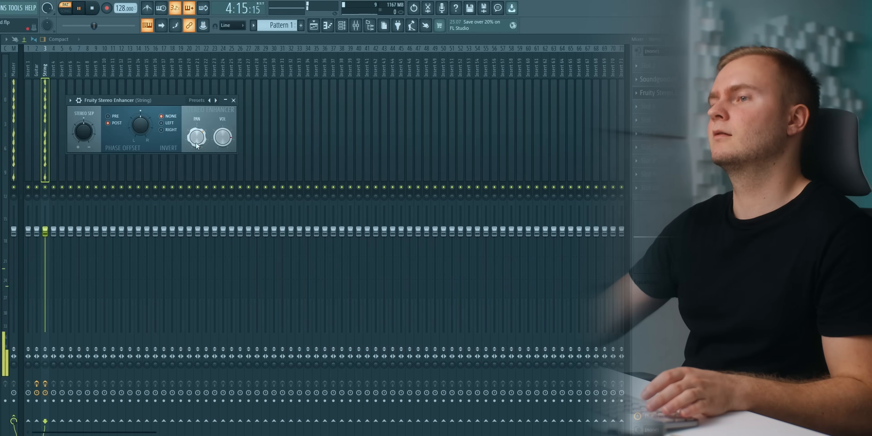
{"action": "left_click_drag", "start_coordinate": [91, 136], "coordinate": [90, 145]}
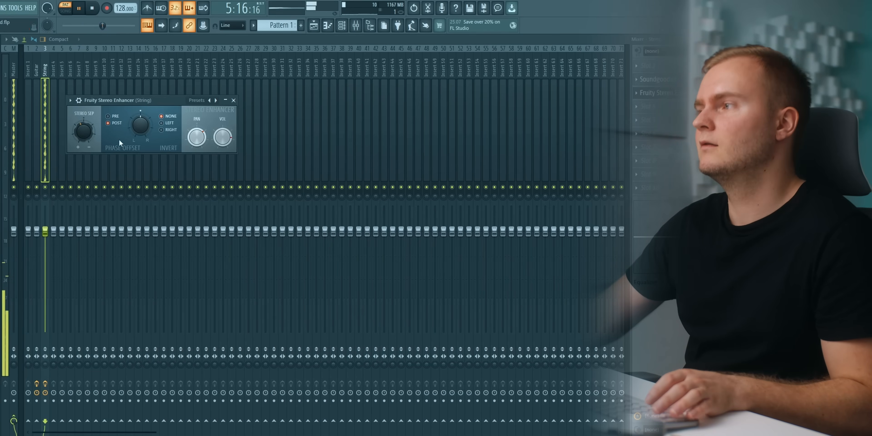
Add OTT to the String track and set its Depth to 29% and Out Gain to 2.9 dB.
{"action": "left_click", "coordinate": [662, 106]}
{"action": "key", "text": "space"}
{"action": "left_click", "coordinate": [482, 131]}
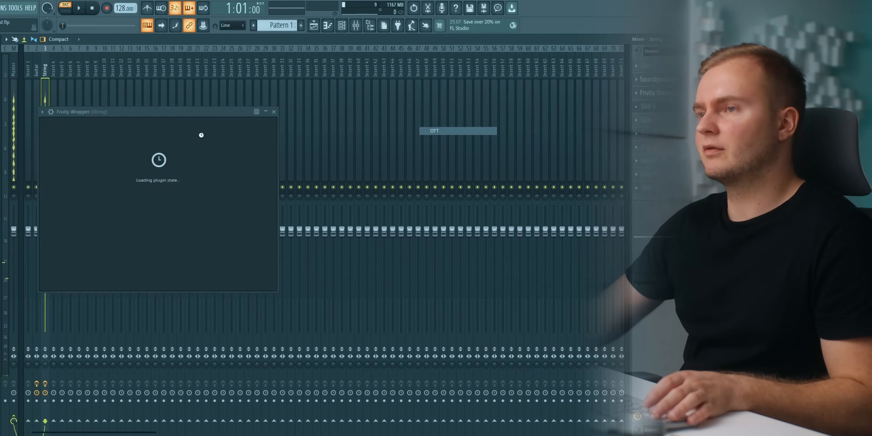
{"action": "left_click_drag", "start_coordinate": [76, 118], "coordinate": [96, 116]}
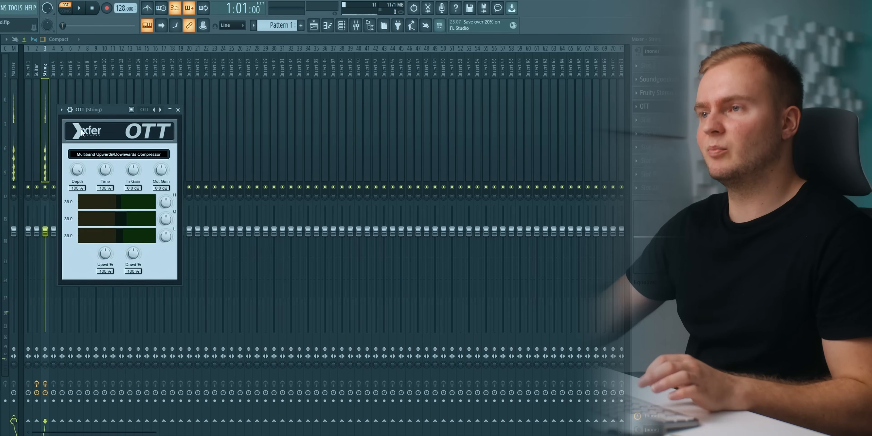
{"action": "left_click_drag", "start_coordinate": [81, 110], "coordinate": [100, 106]}
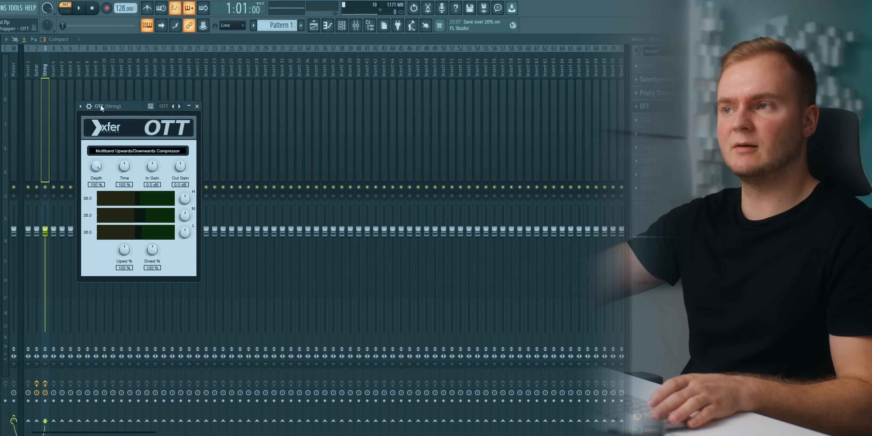
{"action": "key", "text": "space"}
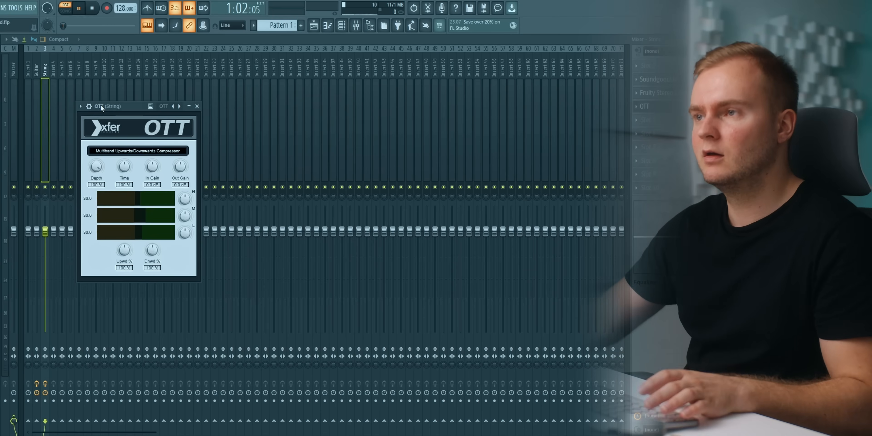
{"action": "left_click_drag", "start_coordinate": [100, 105], "coordinate": [115, 103]}
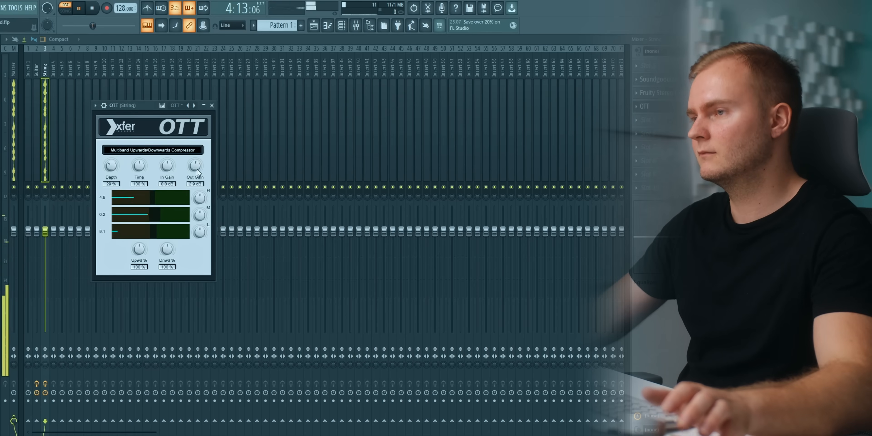
Add Fruity Parametric EQ 2 to the String track, load the 20Hz - 18kHz cut preset, and raise its low-cut frequency.
{"action": "left_click", "coordinate": [645, 120]}
{"action": "left_click", "coordinate": [527, 86]}
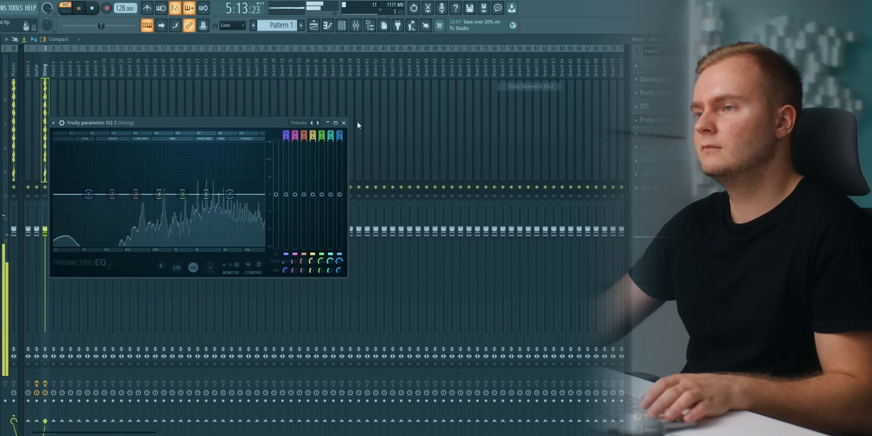
{"action": "right_click", "coordinate": [312, 124]}
{"action": "left_click", "coordinate": [324, 137]}
{"action": "key", "text": "space"}
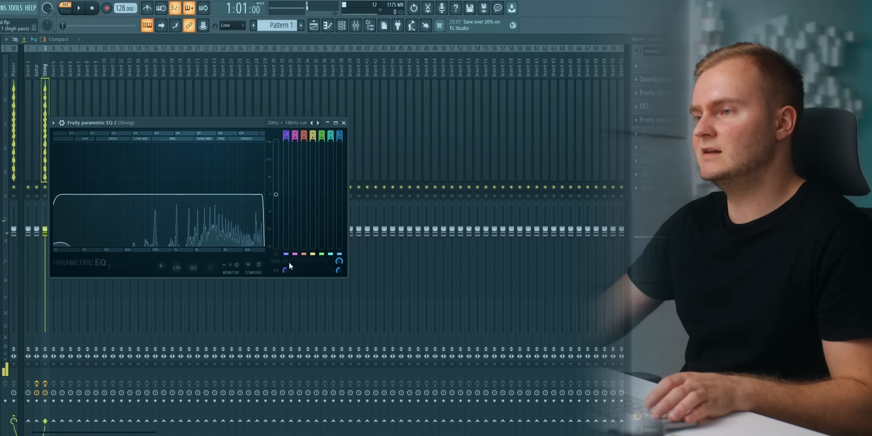
{"action": "left_click_drag", "start_coordinate": [286, 262], "coordinate": [286, 252]}
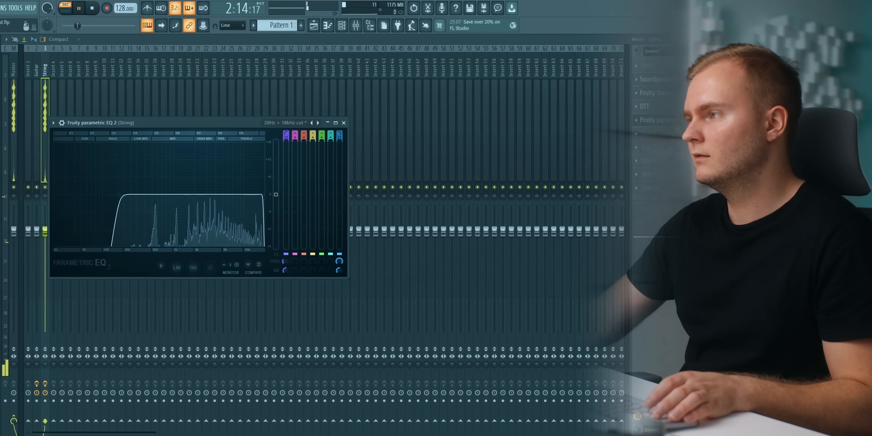
Add a second Fruity Parametric EQ 2 to the String track, boost bands 5 and 7, dip band 6, and close it.
{"action": "left_click", "coordinate": [647, 135]}
{"action": "left_click", "coordinate": [528, 87]}
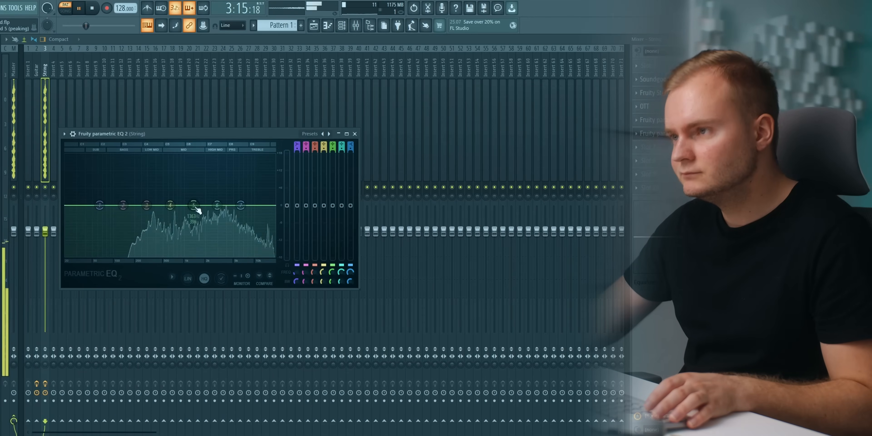
{"action": "left_click_drag", "start_coordinate": [218, 205], "coordinate": [192, 199]}
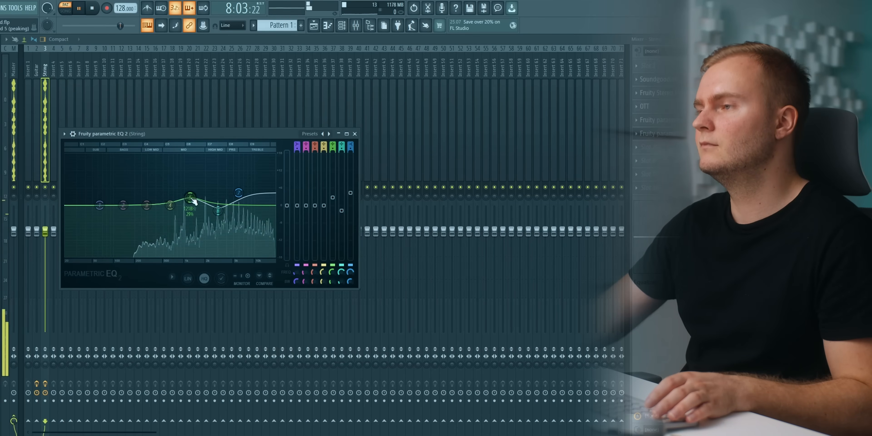
{"action": "left_click", "coordinate": [355, 134]}
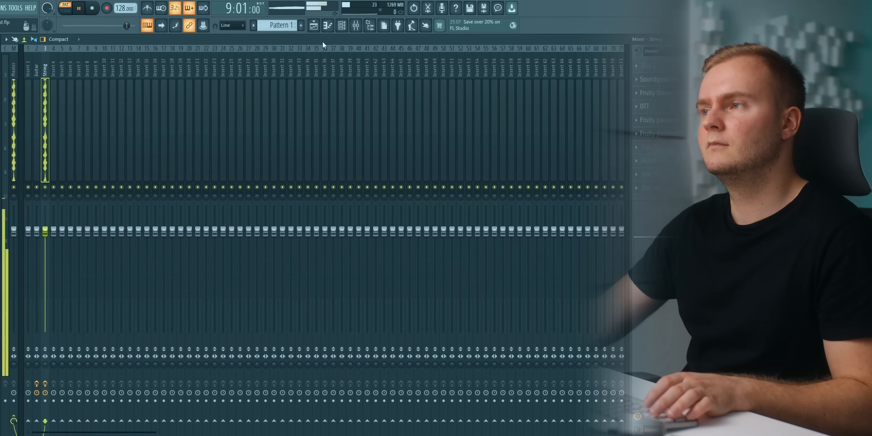
Play all layers together and balance them by raising the String track's fader and slightly lowering the Guitar track's fader.
{"action": "left_click", "coordinate": [347, 25]}
{"action": "key", "text": "space"}
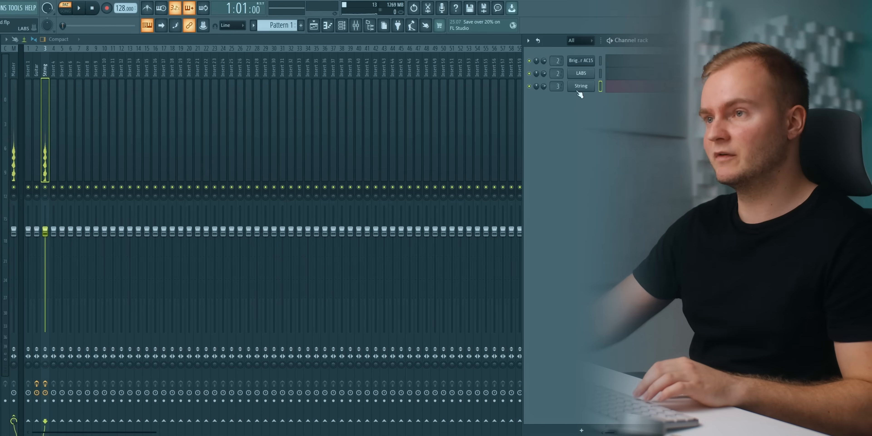
{"action": "key", "text": "space"}
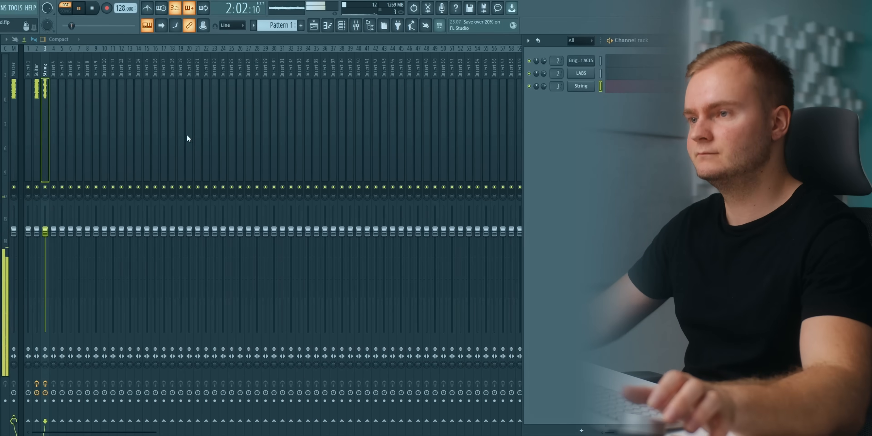
{"action": "left_click_drag", "start_coordinate": [48, 239], "coordinate": [48, 226]}
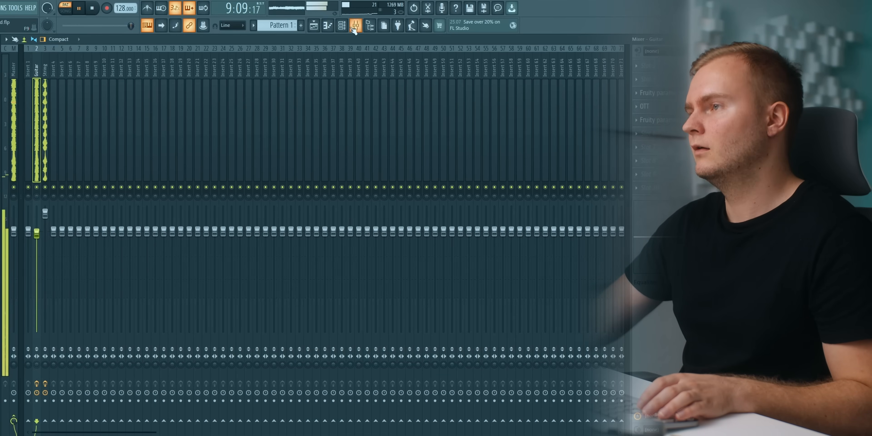
{"action": "key", "text": "space"}
{"action": "key", "text": "F6"}
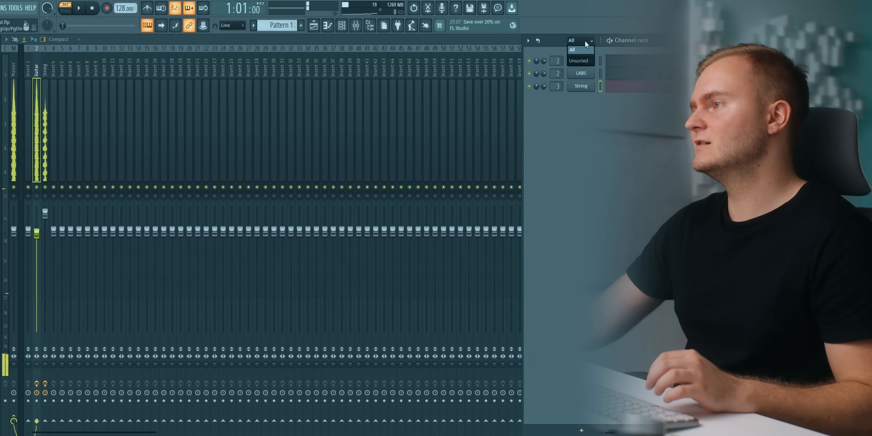
Show all channels, add a FLEX instrument channel, and copy the melody notes into it.
{"action": "left_click", "coordinate": [585, 50]}
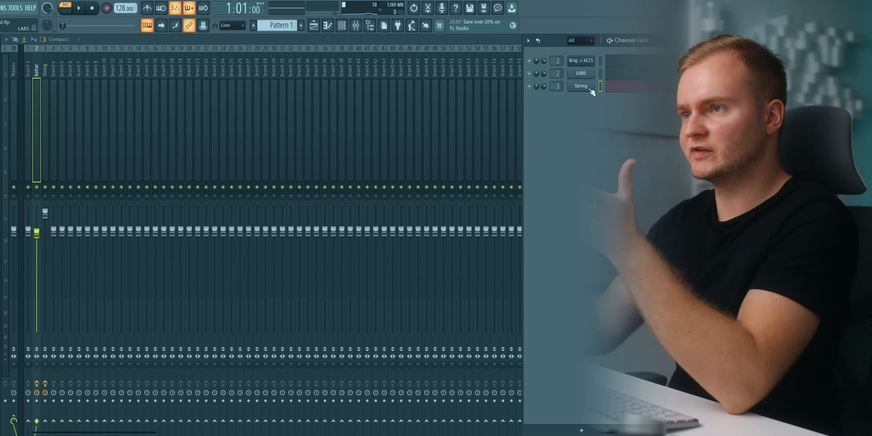
{"action": "left_click", "coordinate": [0, 7]}
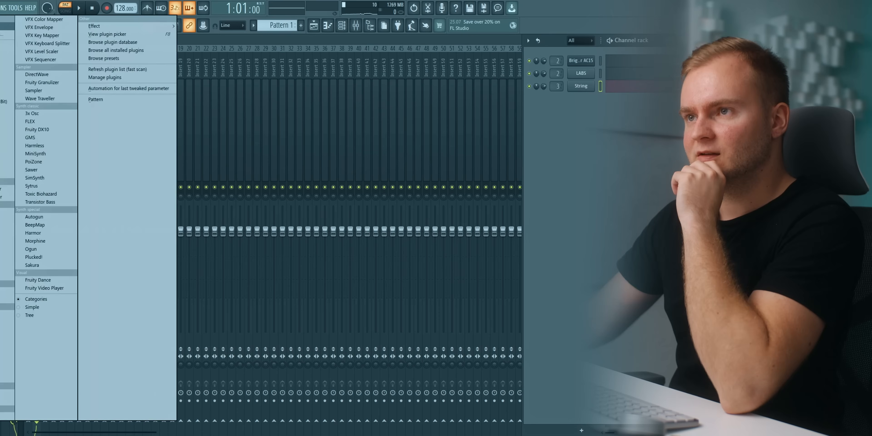
{"action": "left_click", "coordinate": [35, 122]}
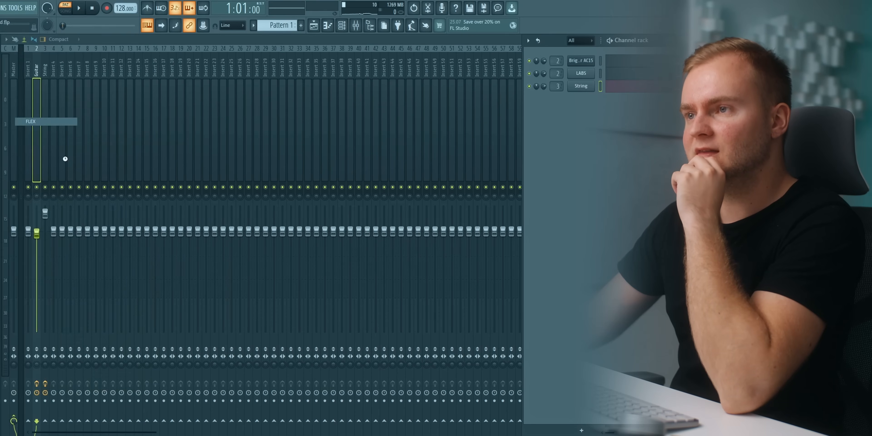
{"action": "right_click", "coordinate": [589, 98]}
{"action": "left_click", "coordinate": [658, 96]}
{"action": "right_click", "coordinate": [590, 100]}
{"action": "left_click", "coordinate": [657, 115]}
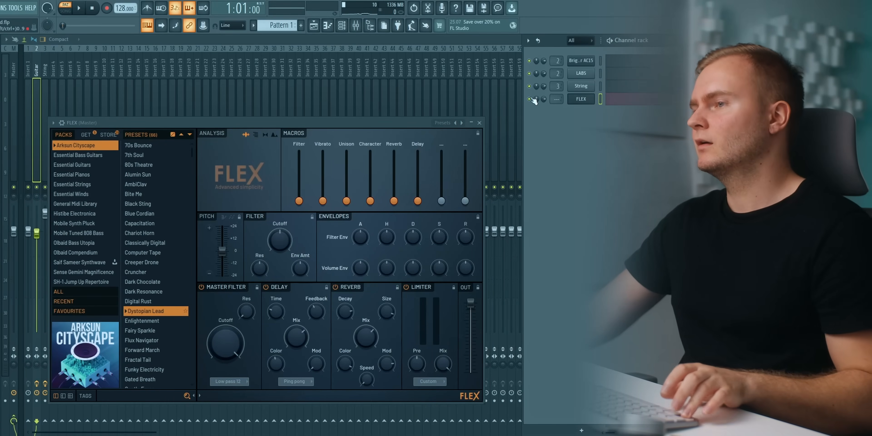
Browse the Essential Winds pack in FLEX and load the Trumpets Sustain preset.
{"action": "left_click", "coordinate": [75, 164]}
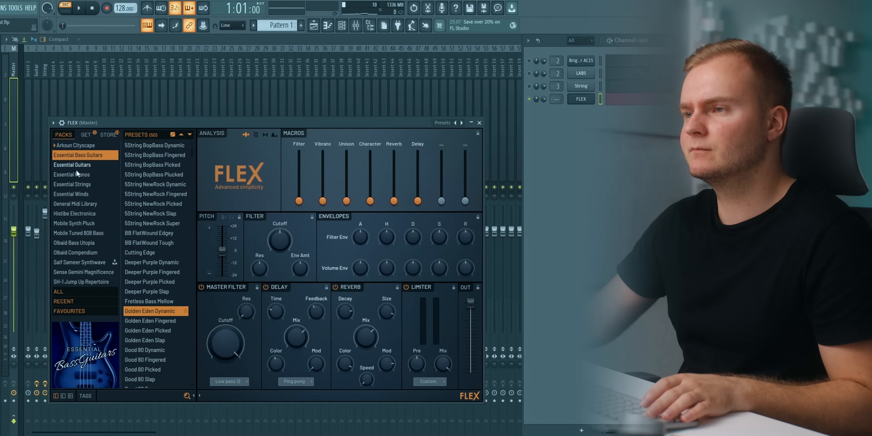
{"action": "left_click", "coordinate": [75, 193]}
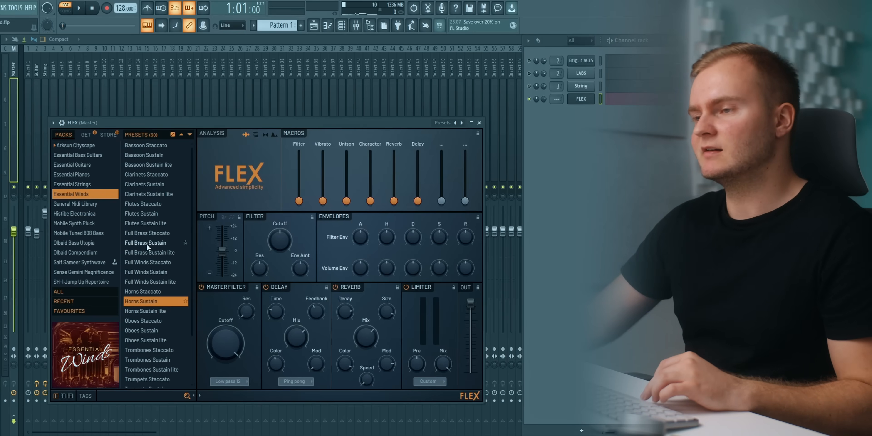
{"action": "scroll", "coordinate": [147, 244], "scroll_direction": "down", "scroll_amount": 2}
{"action": "left_click", "coordinate": [152, 343]}
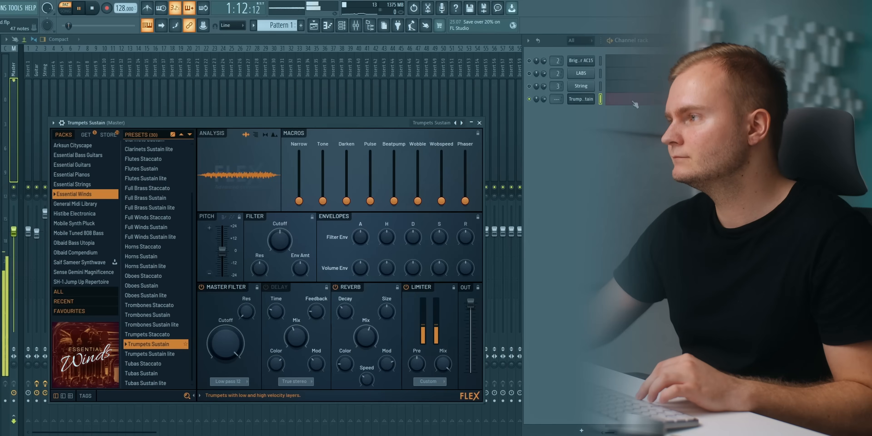
Set playback to start at the melody's first note in the FLEX channel's piano roll, reopen FLEX, and stop playback.
{"action": "left_click", "coordinate": [617, 99]}
{"action": "left_click", "coordinate": [69, 58]}
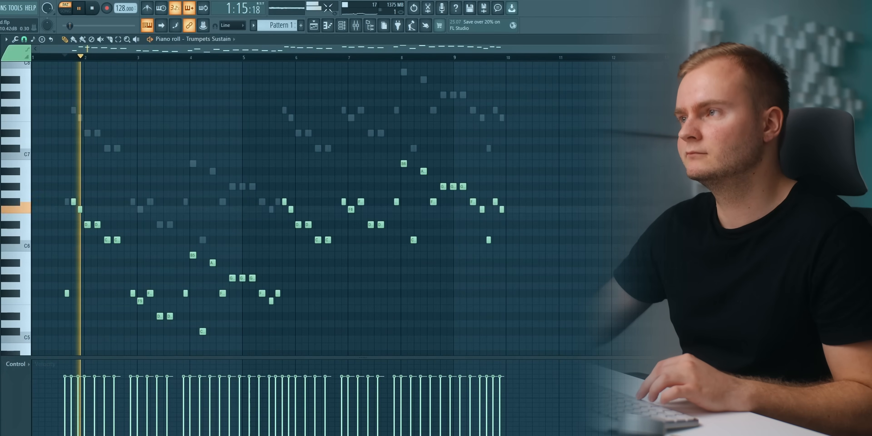
{"action": "left_click", "coordinate": [343, 27]}
{"action": "left_click", "coordinate": [592, 101]}
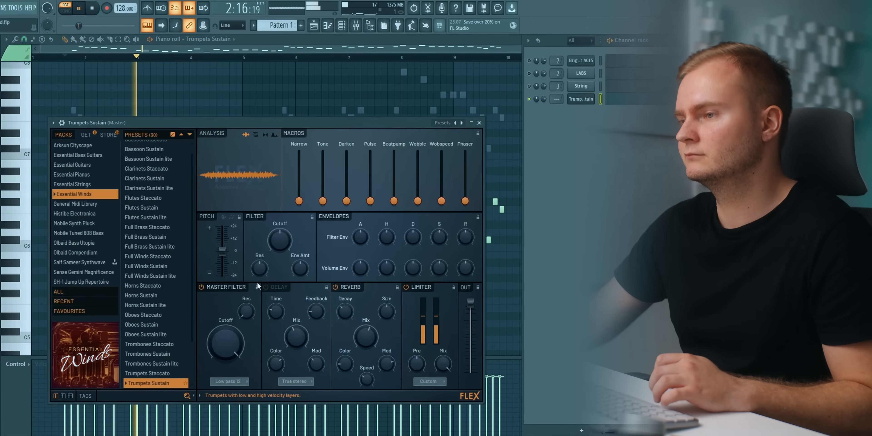
{"action": "key", "text": "space"}
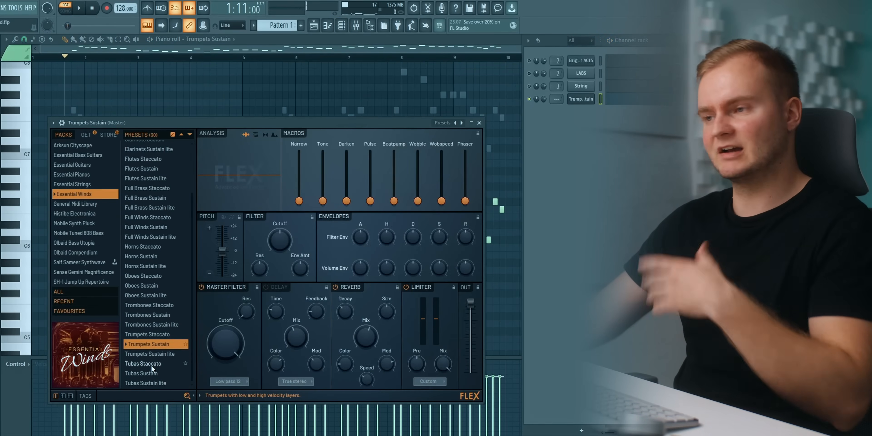
Audition the Tubas Sustain, Tubas Staccato, Trumpets Staccato and Trumpets Sustain presets against the melody.
{"action": "left_click", "coordinate": [150, 373]}
{"action": "key", "text": "space"}
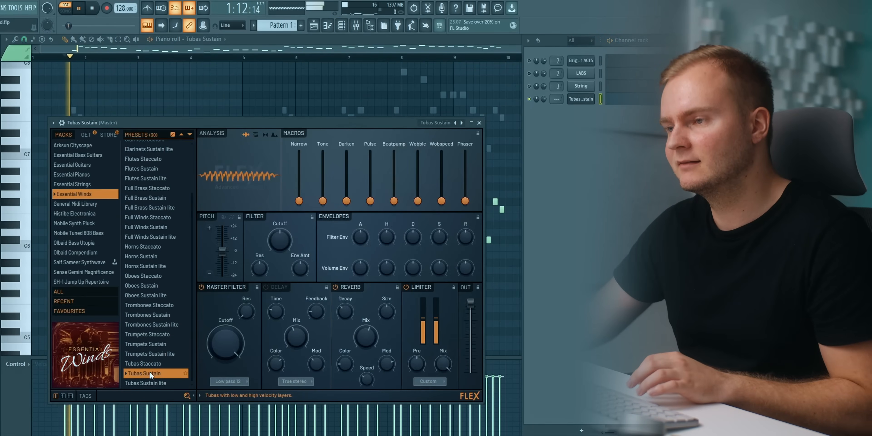
{"action": "left_click", "coordinate": [145, 363]}
{"action": "key", "text": "space"}
{"action": "key", "text": "space"}
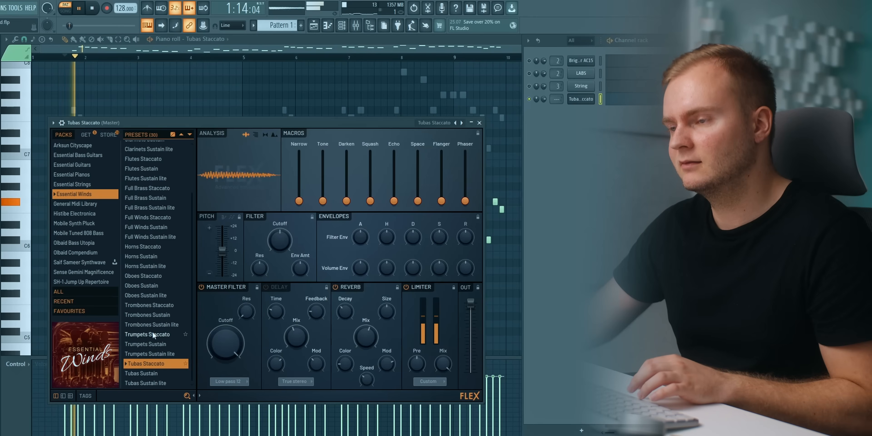
{"action": "left_click", "coordinate": [153, 332]}
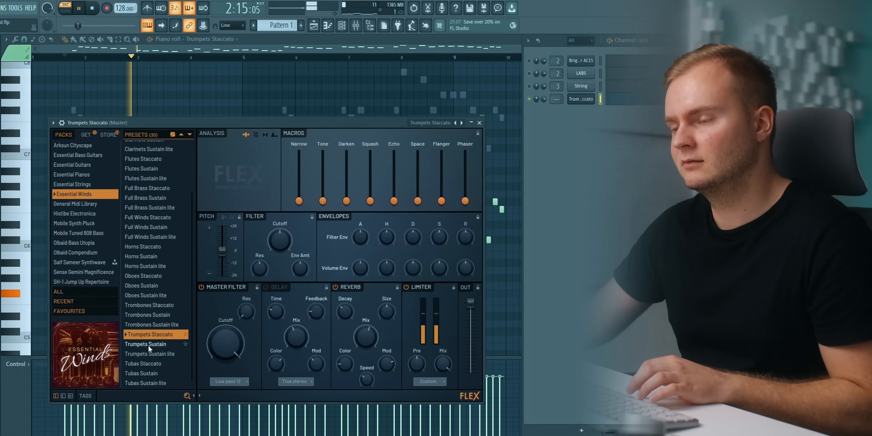
{"action": "left_click", "coordinate": [148, 345]}
{"action": "key", "text": "space"}
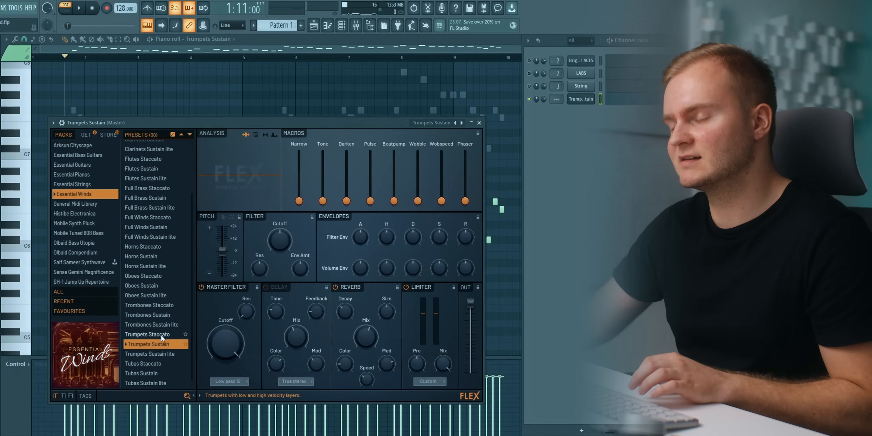
Audition the Trombones Sustain, Oboes Sustain and Full Winds Sustain presets.
{"action": "left_click", "coordinate": [152, 311]}
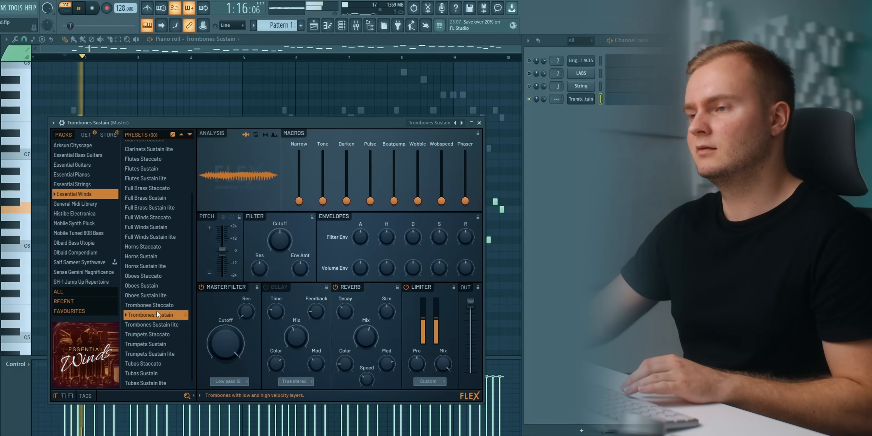
{"action": "left_click", "coordinate": [146, 286]}
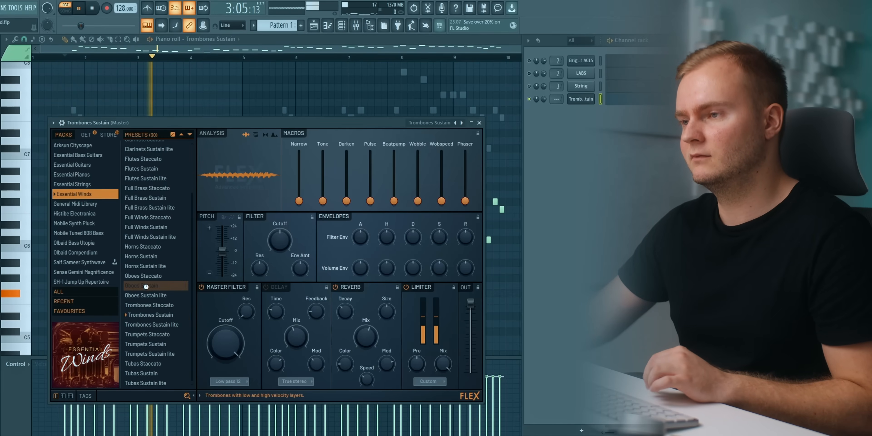
{"action": "left_click", "coordinate": [159, 225]}
{"action": "key", "text": "space"}
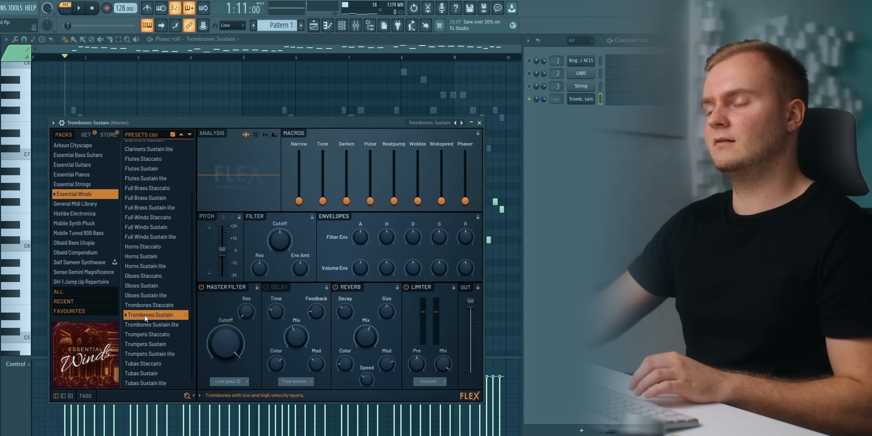
Compare Trumpets Sustain with Trombones Sustain, load Trombones Sustain, and turn off its Reverb.
{"action": "key", "text": "space"}
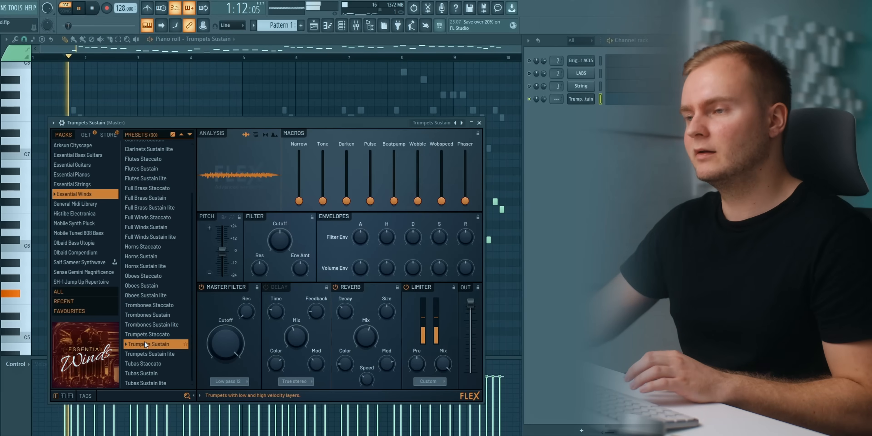
{"action": "left_click", "coordinate": [148, 314]}
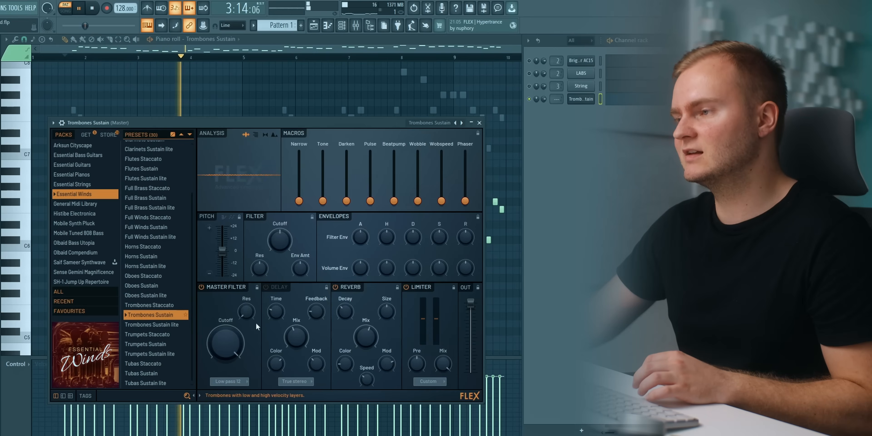
{"action": "left_click", "coordinate": [336, 287]}
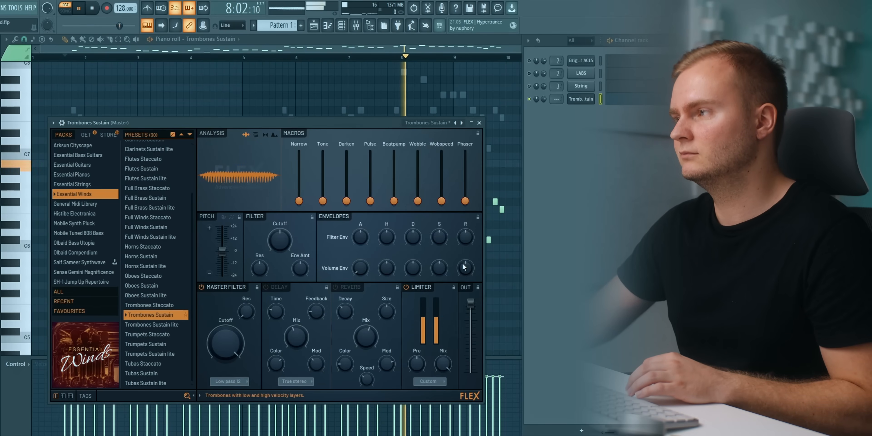
Stop playback and route the Trombones Sustain channel to its own mixer track.
{"action": "left_click", "coordinate": [579, 101]}
{"action": "key", "text": "F2"}
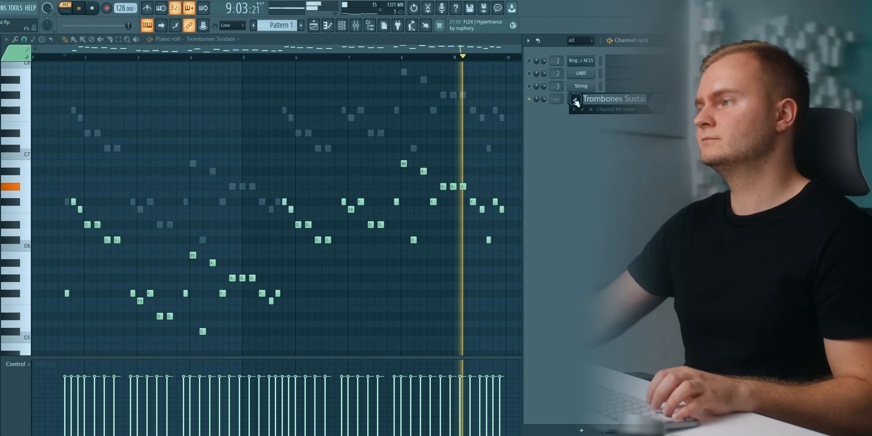
{"action": "key", "text": "Escape"}
{"action": "key", "text": "space"}
{"action": "left_click", "coordinate": [577, 102]}
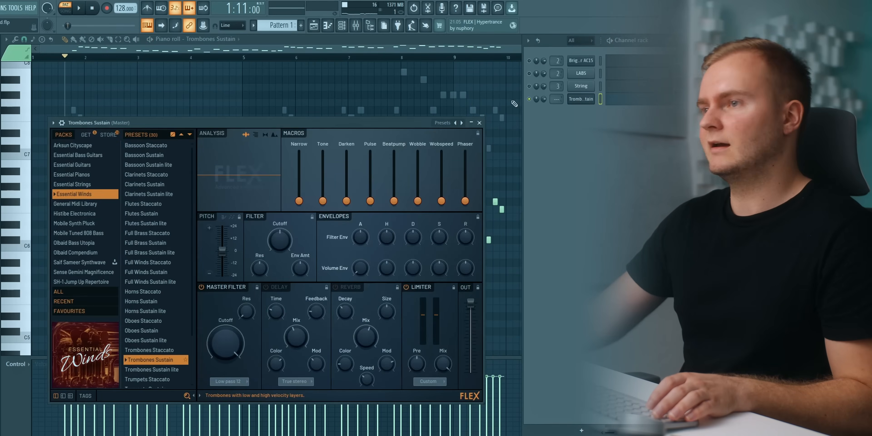
{"action": "left_click", "coordinate": [62, 123]}
{"action": "key", "text": "ctrl+l"}
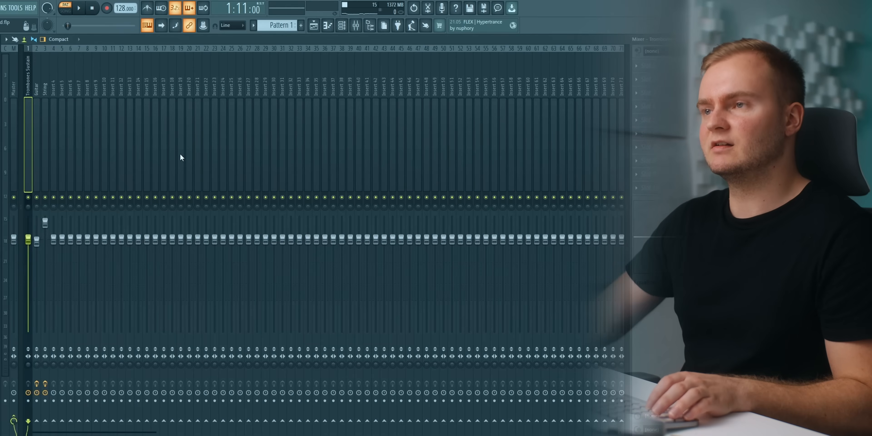
Rearrange the mixer so Trombones Sustain sits on insert 4 after String, leaving insert 1 empty before Guitar.
{"action": "left_click_drag", "start_coordinate": [29, 112], "coordinate": [46, 112]}
{"action": "left_click", "coordinate": [56, 111]}
{"action": "scroll", "coordinate": [56, 111], "scroll_direction": "up", "scroll_amount": 3}
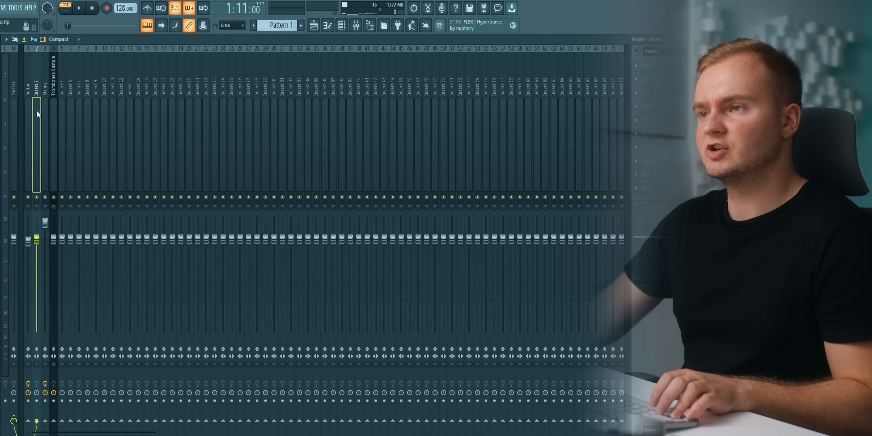
Rename the empty mixer insert 1 as Lead Bus.
{"action": "key", "text": "F2"}
{"action": "type", "text": "Lead Bus"}
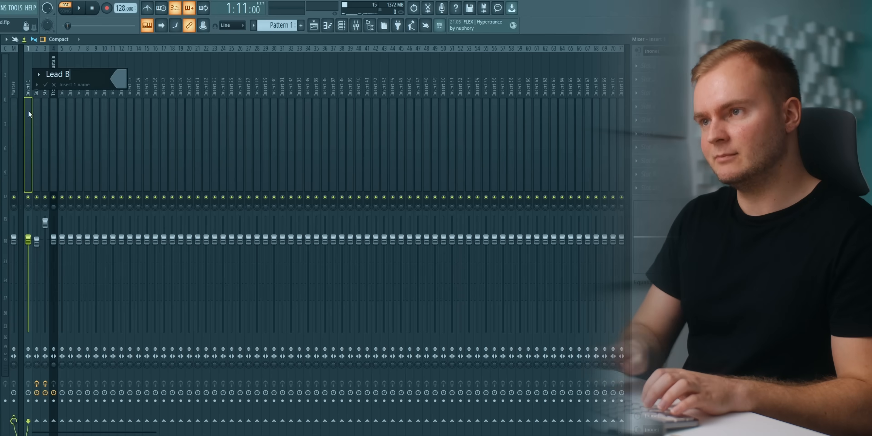
{"action": "key", "text": "Return"}
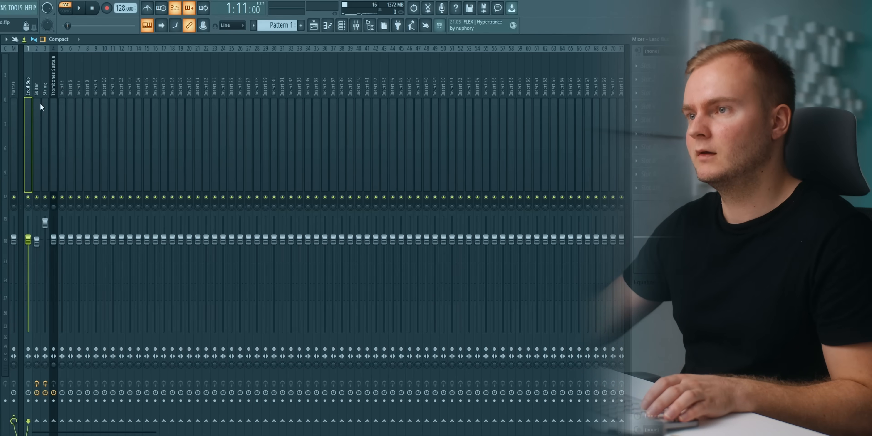
Play the trombone part and add Fruity Parametric EQ 2 to the Trombones Sustain mixer track.
{"action": "left_click", "coordinate": [54, 107]}
{"action": "key", "text": "space"}
{"action": "left_click", "coordinate": [647, 93]}
{"action": "left_click", "coordinate": [535, 96]}
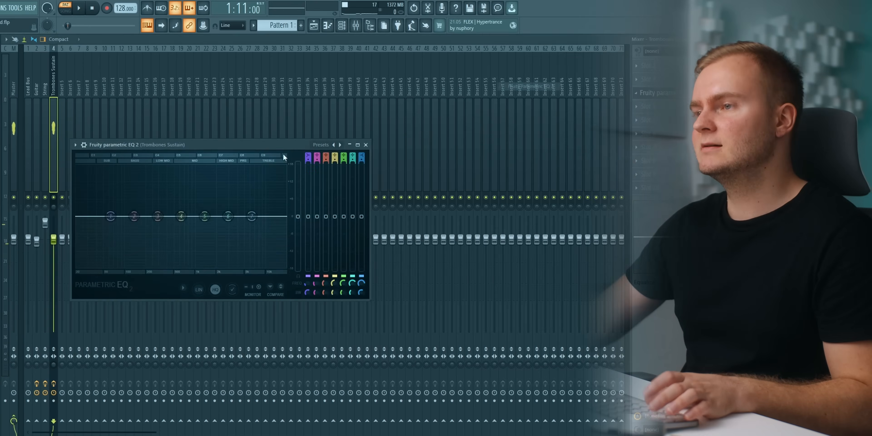
{"action": "scroll", "coordinate": [205, 193], "scroll_direction": "up", "scroll_amount": 5}
Try a boost on EQ band 5 during playback, then dip it slightly along with band 6 at about 1.5 kHz.
{"action": "mouse_move", "coordinate": [206, 216]}
{"action": "left_mouse_down"}
{"action": "mouse_move", "coordinate": [205, 194]}
{"action": "mouse_move", "coordinate": [203, 211]}
{"action": "left_mouse_up"}
{"action": "key", "text": "space"}
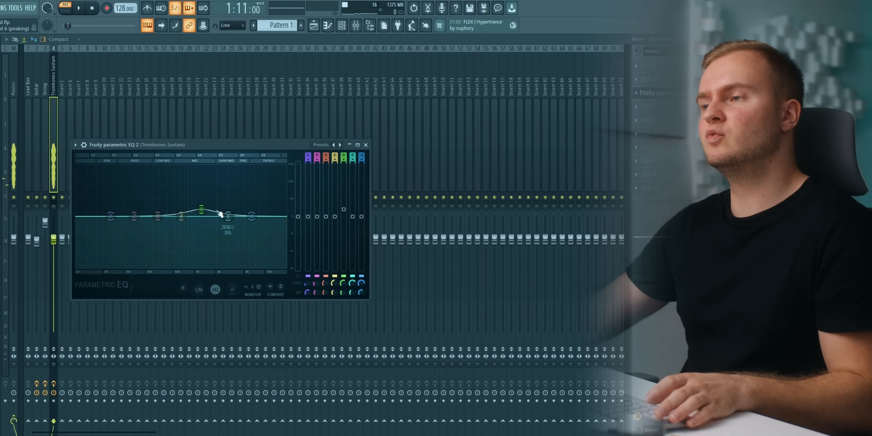
{"action": "key", "text": "space"}
{"action": "left_click_drag", "start_coordinate": [203, 200], "coordinate": [197, 221]}
{"action": "key", "text": "space"}
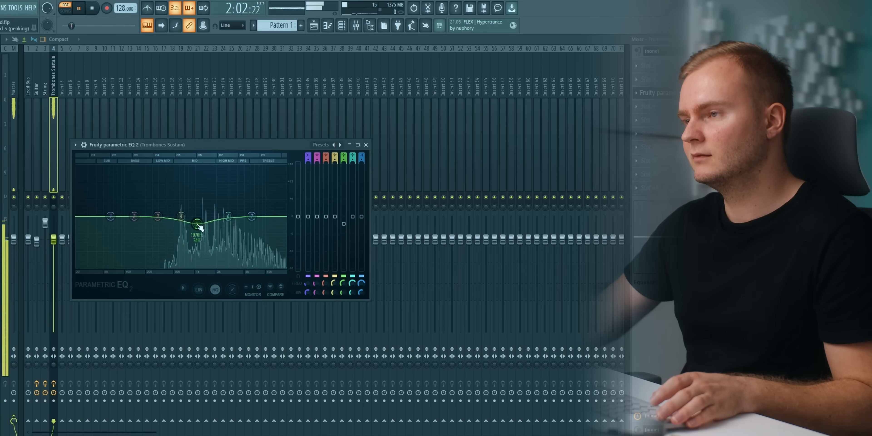
{"action": "left_click_drag", "start_coordinate": [205, 218], "coordinate": [208, 220]}
{"action": "key", "text": "space"}
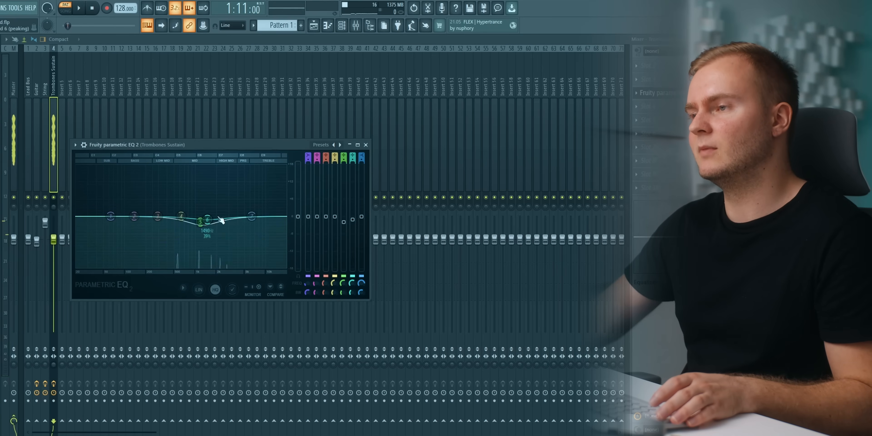
Boost EQ band 4 in the treble at about 10 kHz, and dip band 7 marginally and band 3 slightly.
{"action": "key", "text": "space"}
{"action": "left_click_drag", "start_coordinate": [279, 201], "coordinate": [268, 183]}
{"action": "key", "text": "space"}
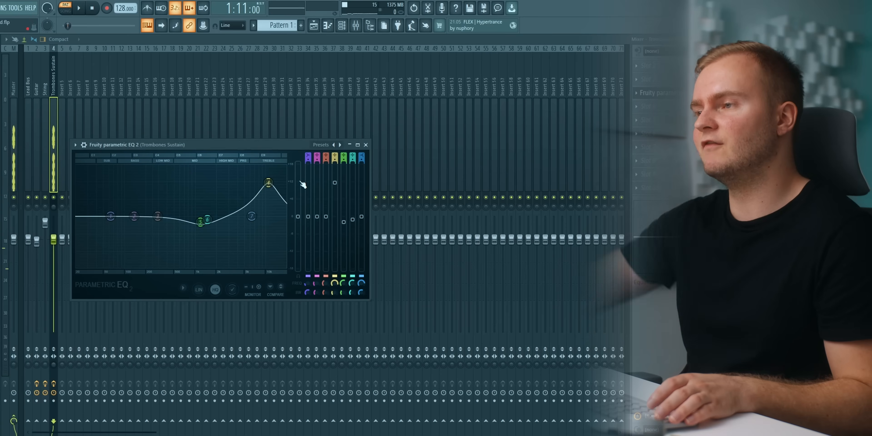
{"action": "key", "text": "space"}
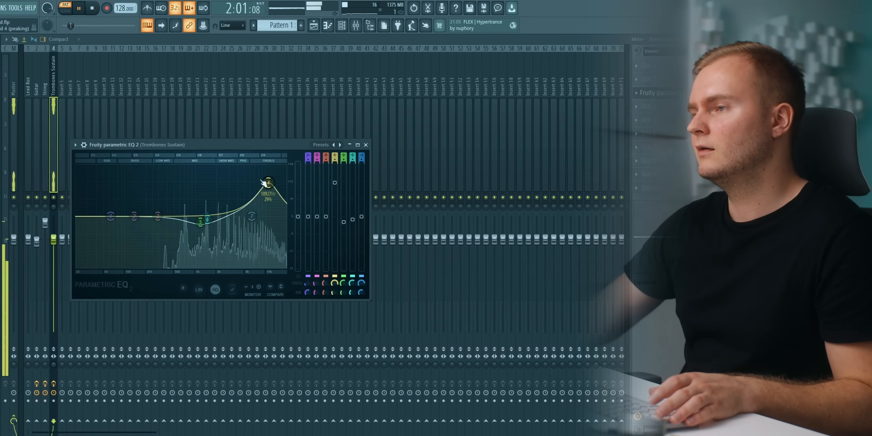
{"action": "left_click_drag", "start_coordinate": [268, 183], "coordinate": [266, 187]}
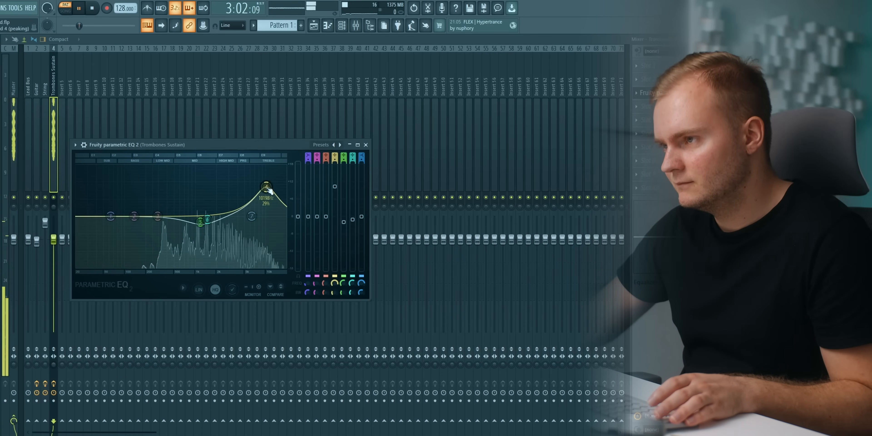
{"action": "left_click_drag", "start_coordinate": [252, 217], "coordinate": [252, 218]}
{"action": "mouse_move", "coordinate": [159, 216]}
{"action": "left_mouse_down"}
{"action": "mouse_move", "coordinate": [175, 204]}
{"action": "mouse_move", "coordinate": [174, 221]}
{"action": "left_mouse_up"}
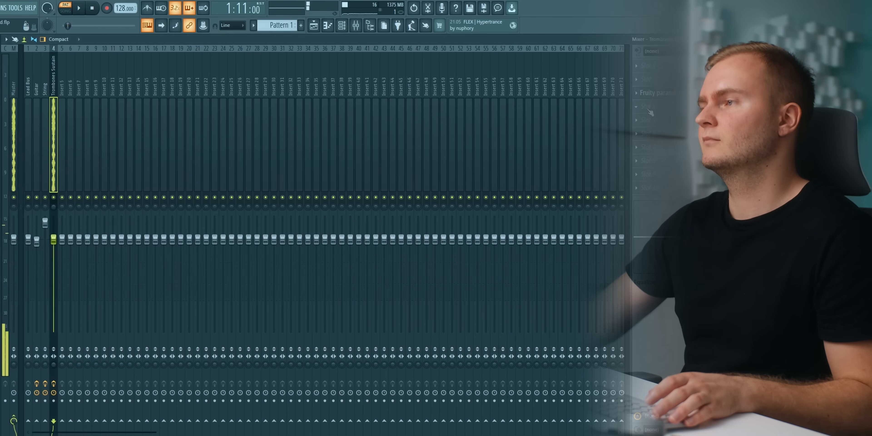
Add OTT after the EQ on the Trombones Sustain mixer track.
{"action": "left_click", "coordinate": [643, 107]}
{"action": "mouse_move", "coordinate": [642, 116]}
{"action": "left_click", "coordinate": [440, 132]}
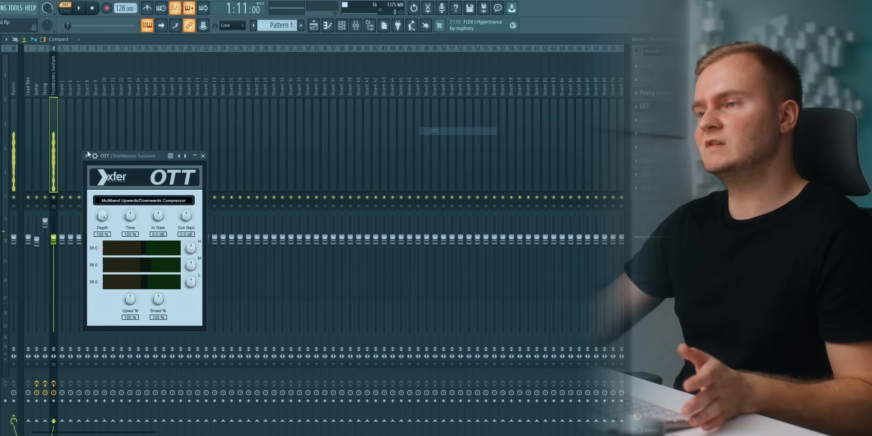
Reduce the OTT depth on the Trombones Sustain track to 40% during playback, and close OTT.
{"action": "left_click_drag", "start_coordinate": [108, 156], "coordinate": [144, 157]}
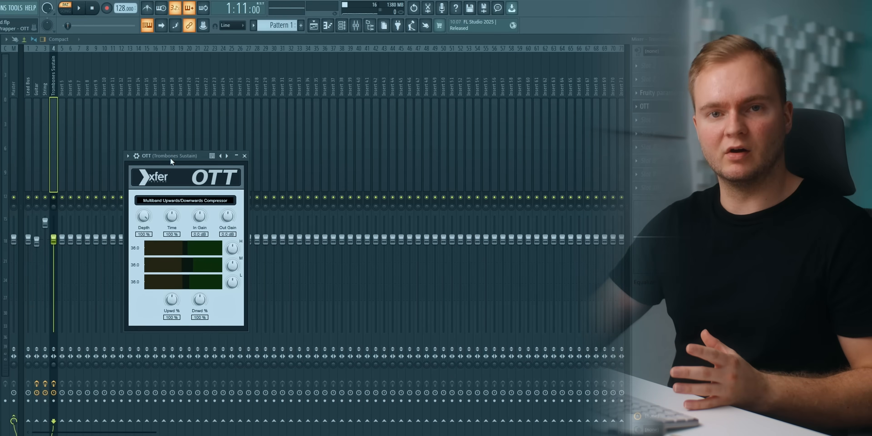
{"action": "key", "text": "space"}
{"action": "left_click_drag", "start_coordinate": [151, 214], "coordinate": [151, 239]}
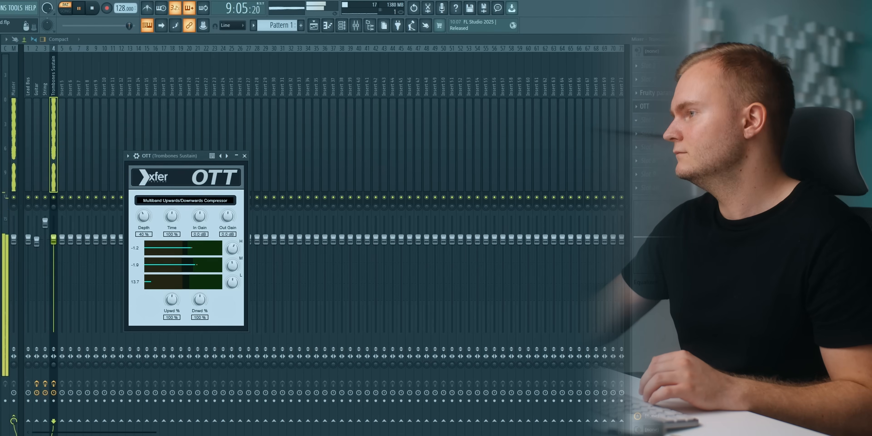
{"action": "key", "text": "Escape"}
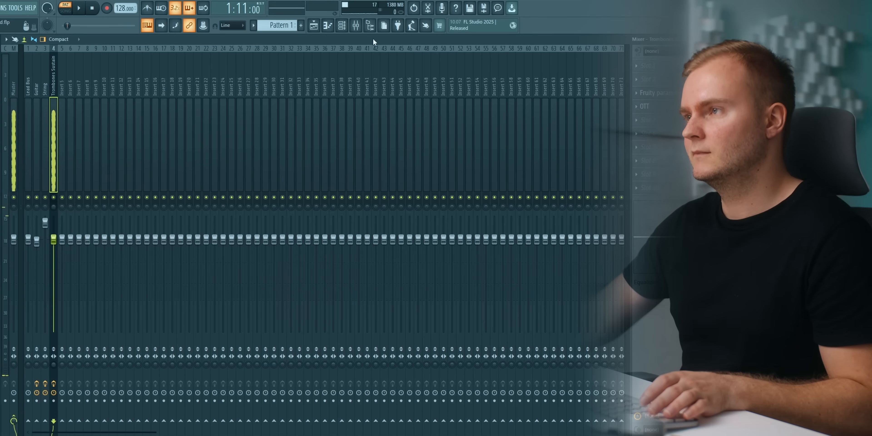
Play all layers together and lower the Trombones Sustain mixer fader slightly.
{"action": "key", "text": "F6"}
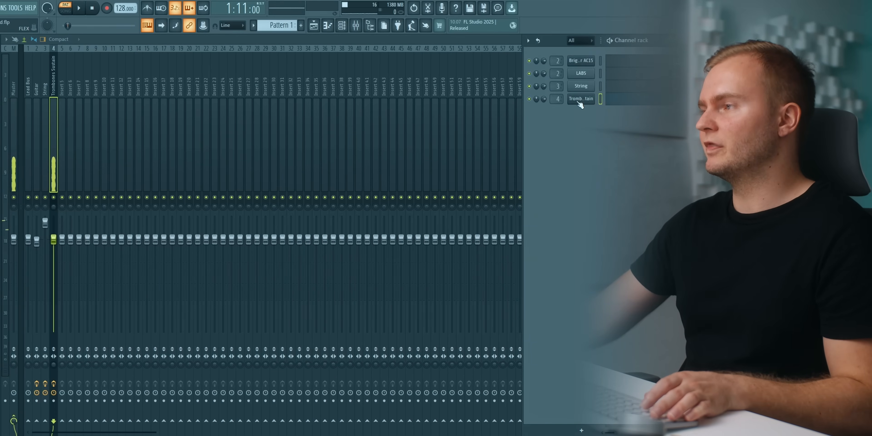
{"action": "key", "text": "space"}
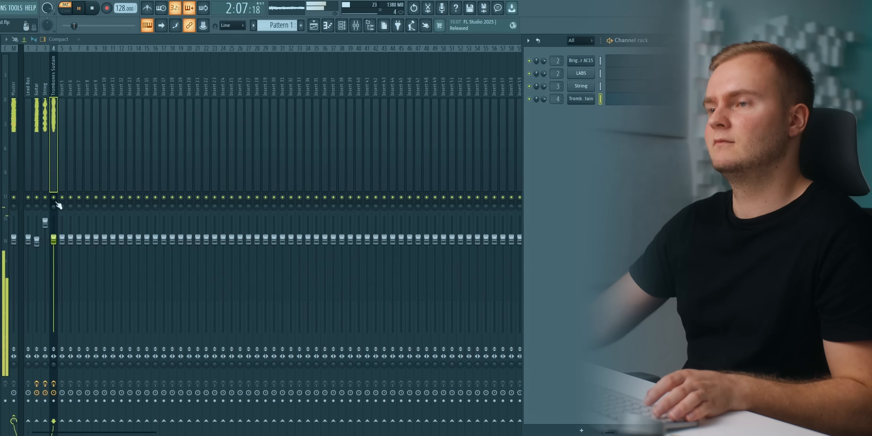
{"action": "left_click_drag", "start_coordinate": [54, 244], "coordinate": [59, 336]}
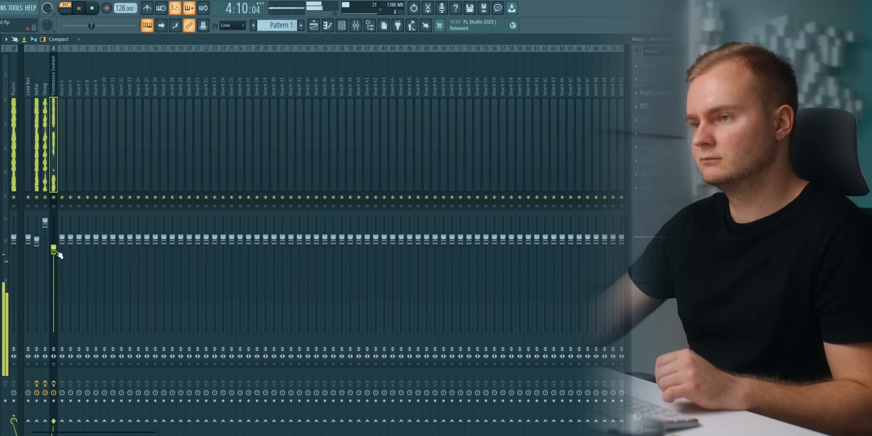
{"action": "key", "text": "space"}
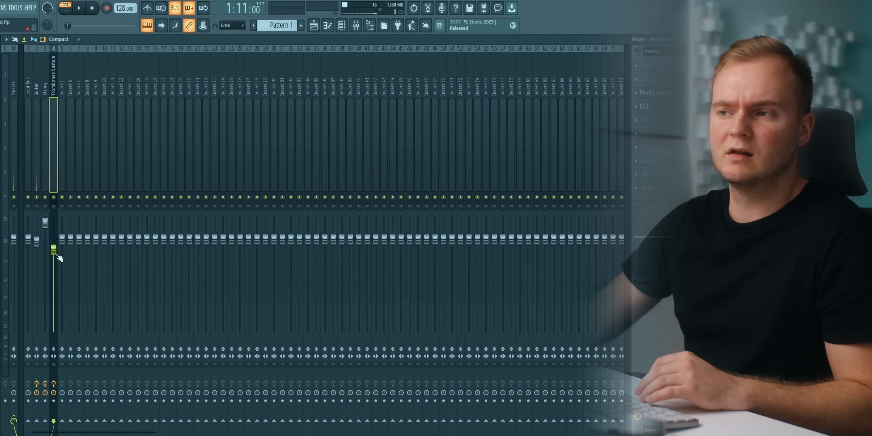
Solo the Trombones Sustain mixer track and add a second Fruity Parametric EQ 2 after OTT.
{"action": "right_click", "coordinate": [54, 197]}
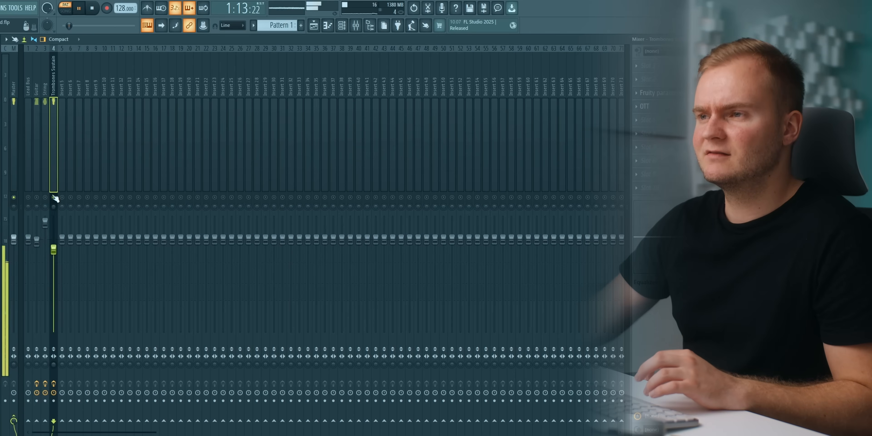
{"action": "left_click", "coordinate": [656, 122]}
{"action": "left_click", "coordinate": [530, 86]}
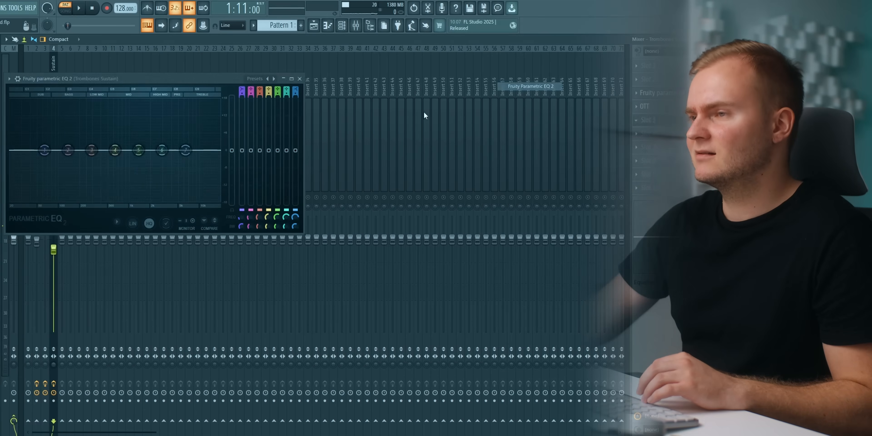
Audition a boost on band 6 of the second trombone EQ in the treble, then cut the band there.
{"action": "key", "text": "space"}
{"action": "key", "text": "space"}
{"action": "key", "text": "space"}
{"action": "left_click_drag", "start_coordinate": [162, 151], "coordinate": [201, 119]}
{"action": "key", "text": "space"}
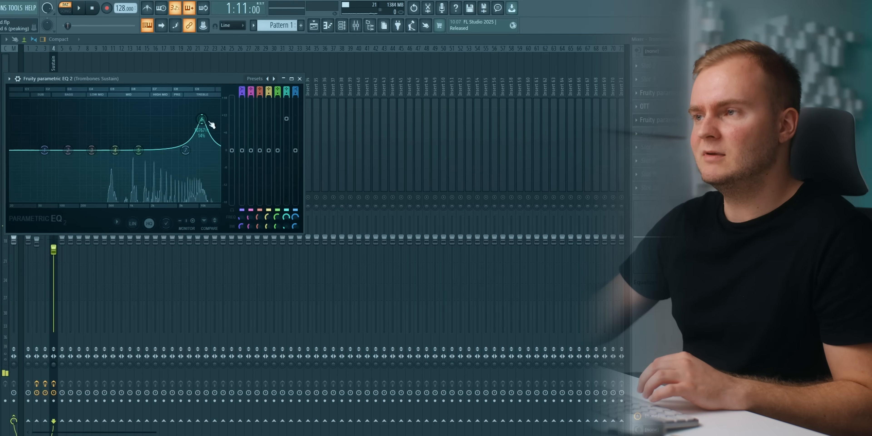
{"action": "left_click_drag", "start_coordinate": [287, 119], "coordinate": [288, 151]}
{"action": "key", "text": "space"}
{"action": "left_click_drag", "start_coordinate": [202, 152], "coordinate": [199, 174]}
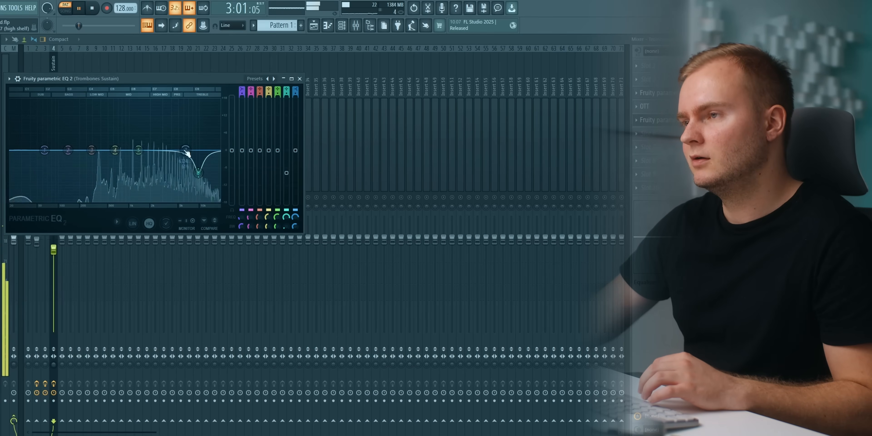
Move EQ band 5 up to just below band 6 and cut it, boost band 7 slightly, and close the EQ.
{"action": "left_click_drag", "start_coordinate": [138, 150], "coordinate": [189, 117]}
{"action": "key", "text": "space"}
{"action": "key", "text": "space"}
{"action": "left_click_drag", "start_coordinate": [277, 117], "coordinate": [278, 168]}
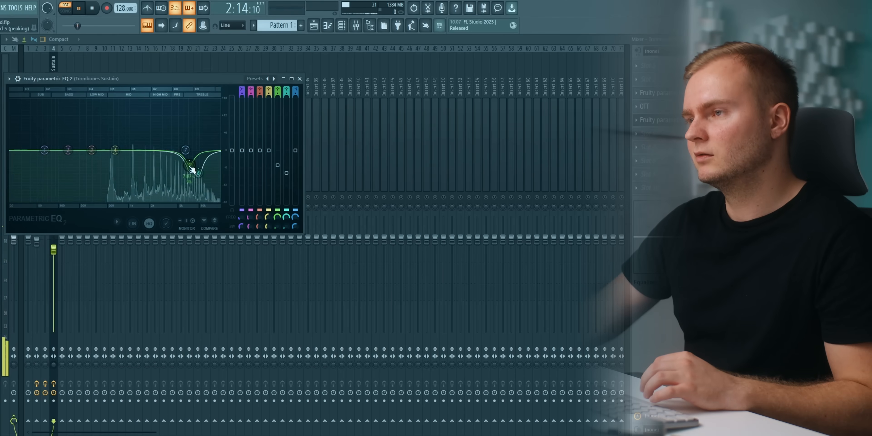
{"action": "left_click_drag", "start_coordinate": [185, 150], "coordinate": [182, 141]}
{"action": "key", "text": "Escape"}
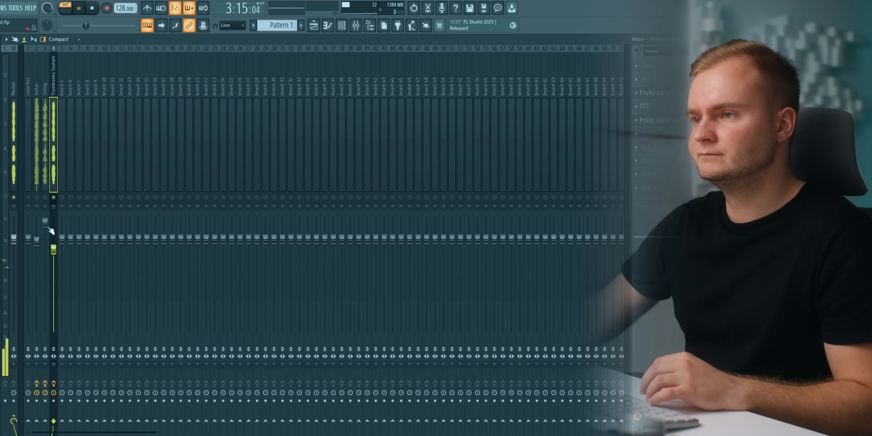
Unsolo the Trombones Sustain mixer track and lower its fader a little further against the other layers.
{"action": "right_click", "coordinate": [55, 198]}
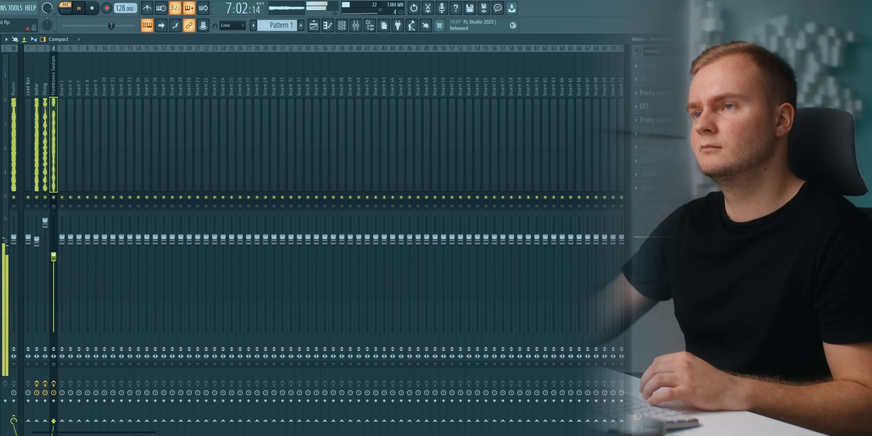
{"action": "left_click", "coordinate": [342, 26]}
{"action": "left_click_drag", "start_coordinate": [54, 257], "coordinate": [54, 257]}
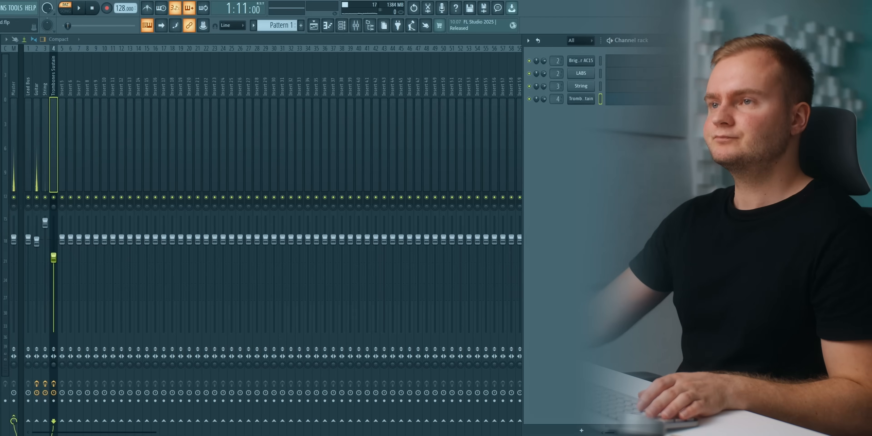
Add a Sylenth1 instrument channel to the project.
{"action": "left_click", "coordinate": [0, 7]}
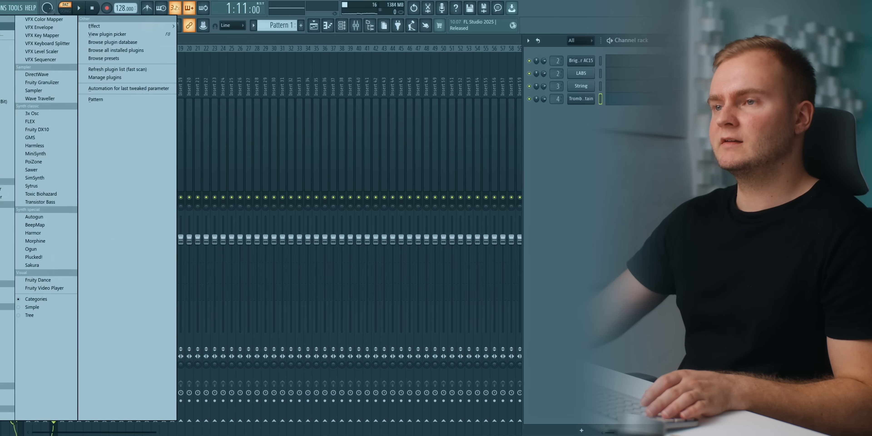
{"action": "left_click", "coordinate": [1, 159]}
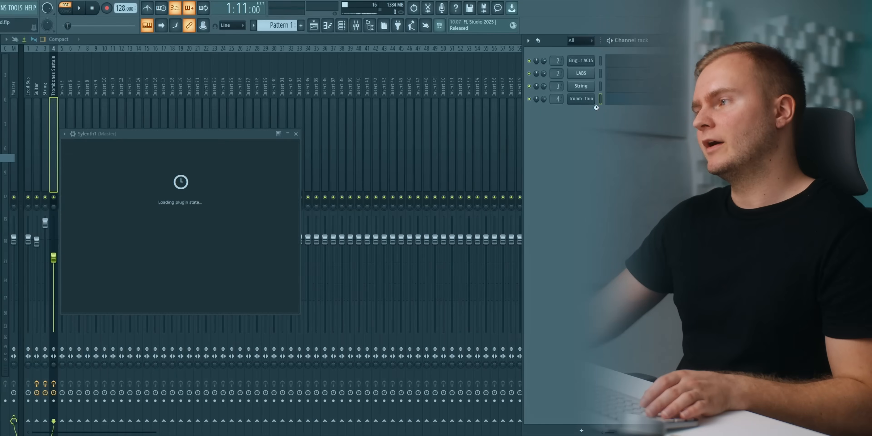
{"action": "right_click", "coordinate": [585, 102]}
{"action": "key", "text": "Escape"}
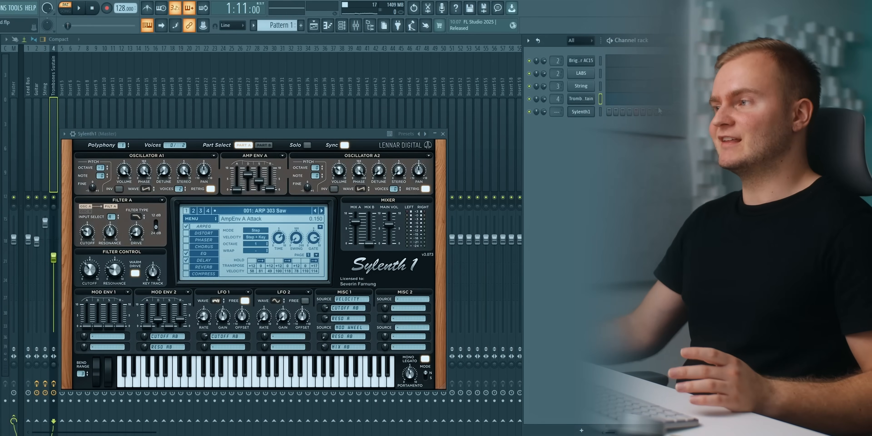
Copy the trombone channel's notes to the Sylenth1 channel and solo Sylenth1.
{"action": "right_click", "coordinate": [574, 97]}
{"action": "mouse_move", "coordinate": [586, 98]}
{"action": "left_click", "coordinate": [660, 106]}
{"action": "right_click", "coordinate": [571, 109]}
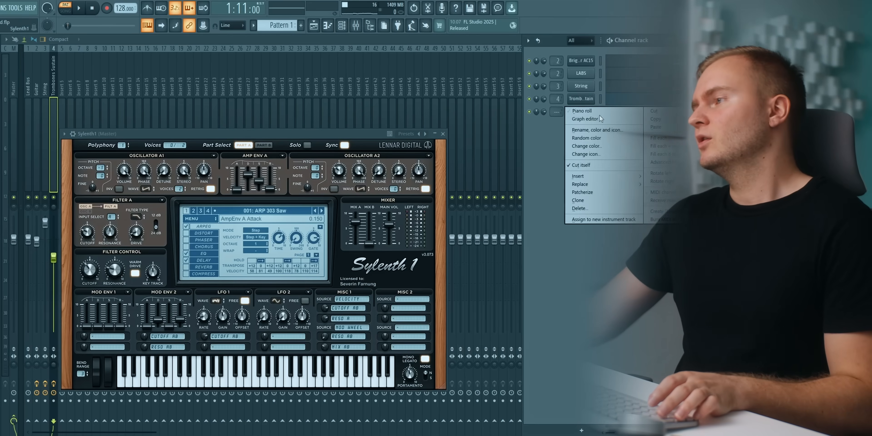
{"action": "left_click", "coordinate": [647, 126]}
{"action": "right_click", "coordinate": [529, 110]}
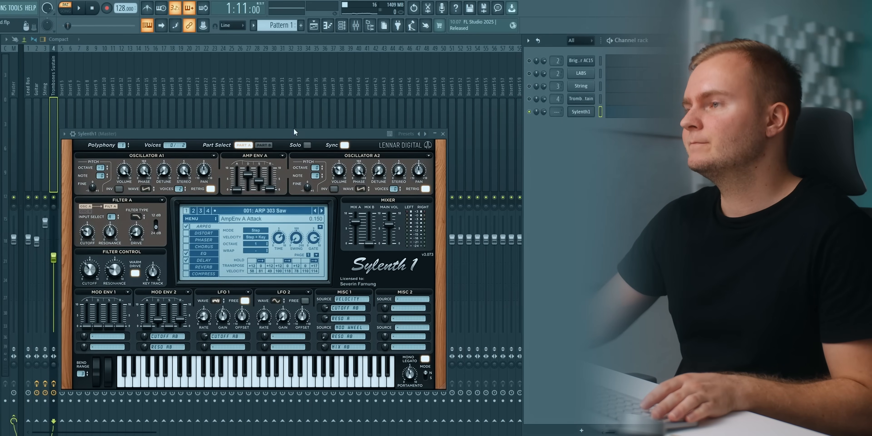
Initialize the Sylenth1 preset to an empty Init patch and play the melody with it.
{"action": "left_click_drag", "start_coordinate": [292, 133], "coordinate": [308, 121]}
{"action": "left_click", "coordinate": [214, 207]}
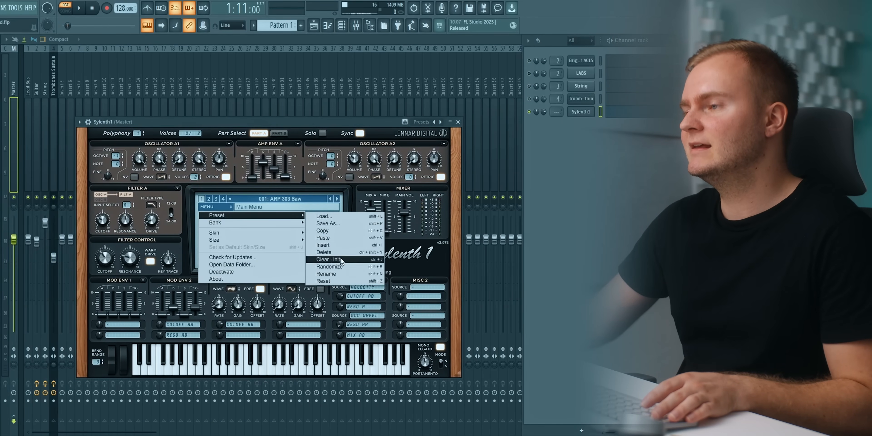
{"action": "left_click", "coordinate": [337, 253]}
{"action": "left_click", "coordinate": [222, 207]}
{"action": "mouse_move", "coordinate": [238, 216]}
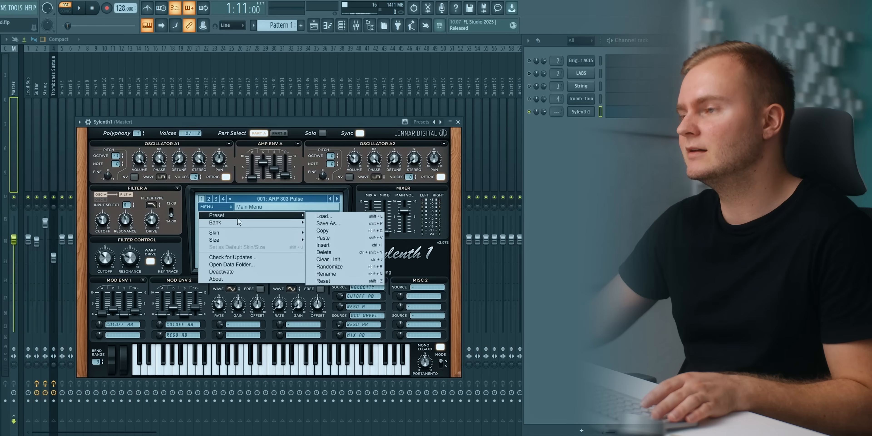
{"action": "left_click", "coordinate": [327, 246]}
{"action": "left_click_drag", "start_coordinate": [224, 124], "coordinate": [249, 121]}
{"action": "key", "text": "space"}
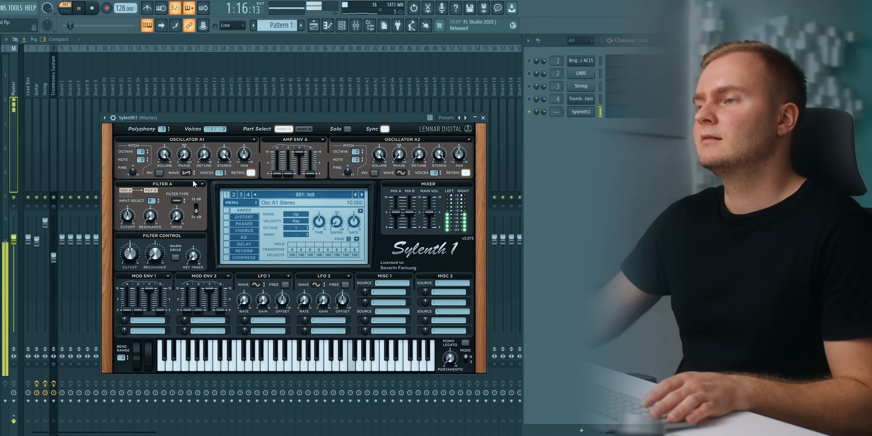
Turn off retrigger on oscillator A1, set it to 8 voices, and adjust its detune.
{"action": "key", "text": "space"}
{"action": "left_click", "coordinate": [250, 173]}
{"action": "left_click_drag", "start_coordinate": [219, 173], "coordinate": [202, 105]}
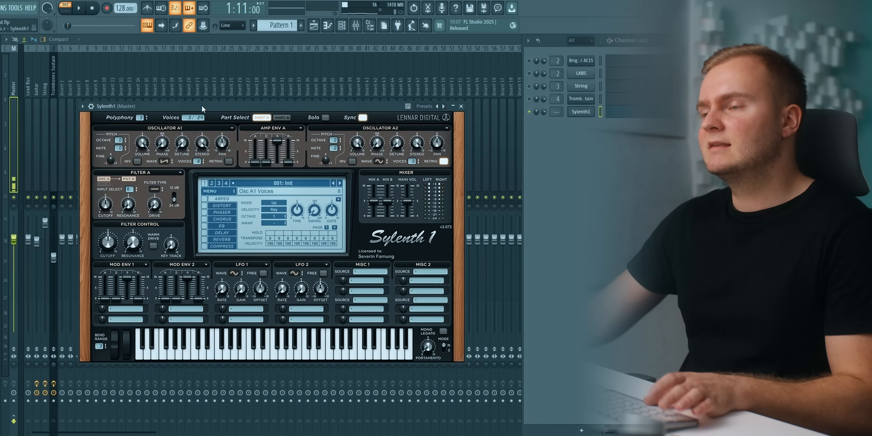
{"action": "left_click_drag", "start_coordinate": [182, 150], "coordinate": [190, 131]}
Raise amp envelope A's attack slightly and its release to about 3.6, and set oscillator A1's detune to about 2.5 while auditioning.
{"action": "key", "text": "space"}
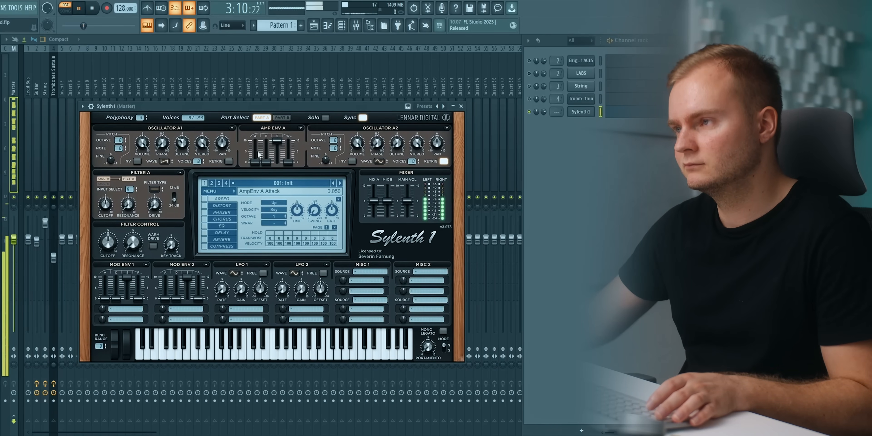
{"action": "key", "text": "space"}
{"action": "left_click_drag", "start_coordinate": [258, 161], "coordinate": [257, 157]}
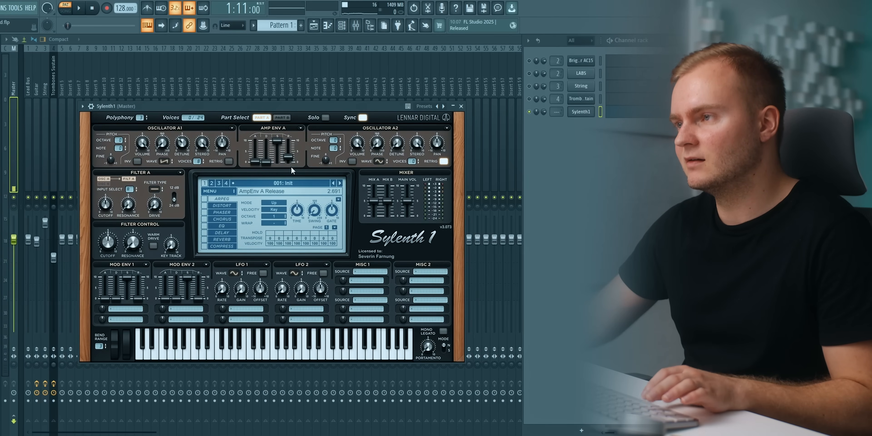
{"action": "left_click_drag", "start_coordinate": [287, 103], "coordinate": [264, 107]}
{"action": "key", "text": "space"}
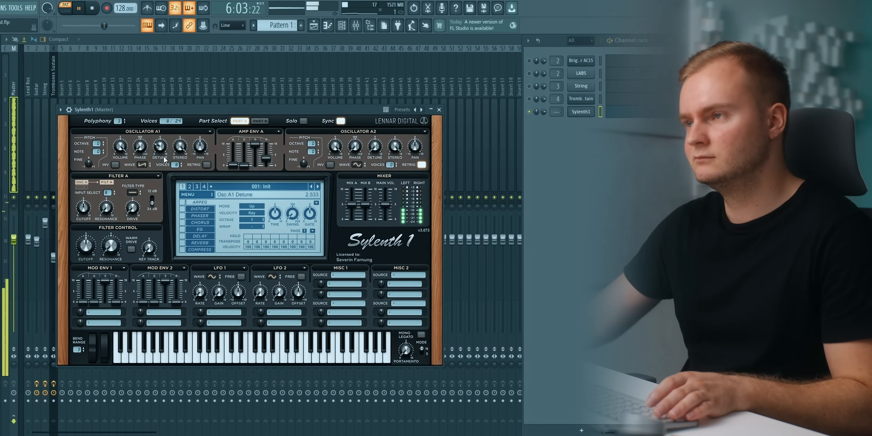
{"action": "key", "text": "space"}
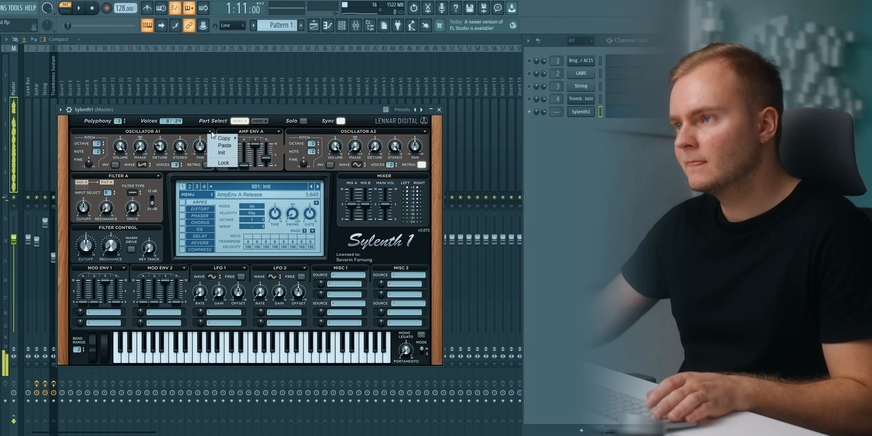
Copy oscillator A1's settings to oscillator A2.
{"action": "right_click", "coordinate": [229, 137]}
{"action": "mouse_move", "coordinate": [229, 139]}
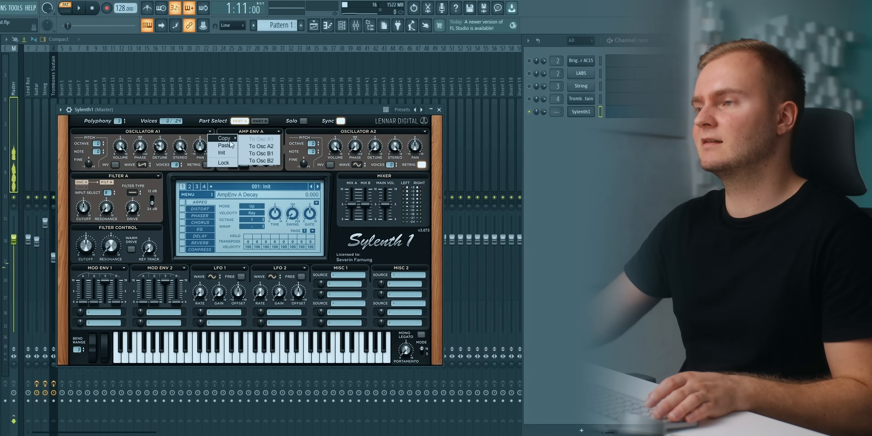
{"action": "left_click", "coordinate": [260, 146]}
Nudge oscillator A2's detune and set amp envelope A's attack to about 0.46 and release to about 3.7 during playback.
{"action": "key", "text": "space"}
{"action": "left_click_drag", "start_coordinate": [376, 153], "coordinate": [377, 149]}
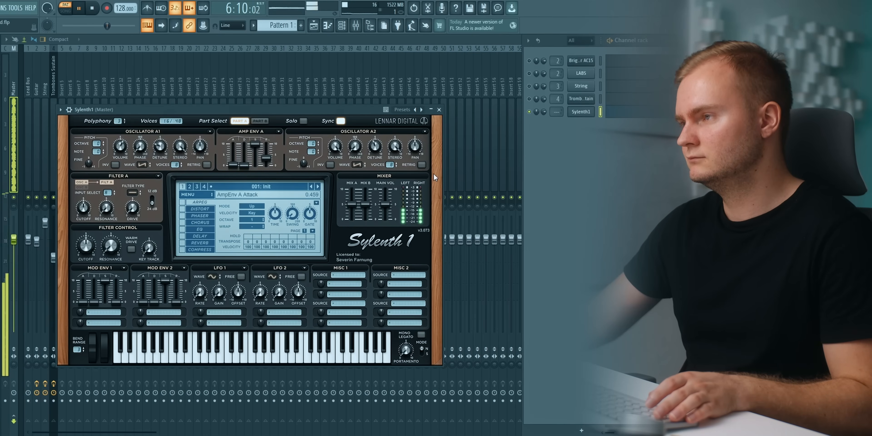
{"action": "left_click_drag", "start_coordinate": [247, 166], "coordinate": [261, 144]}
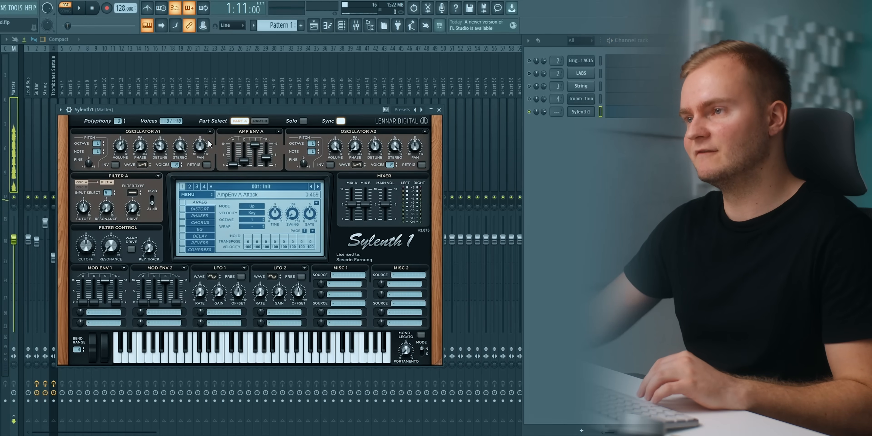
{"action": "left_click_drag", "start_coordinate": [197, 110], "coordinate": [209, 108]}
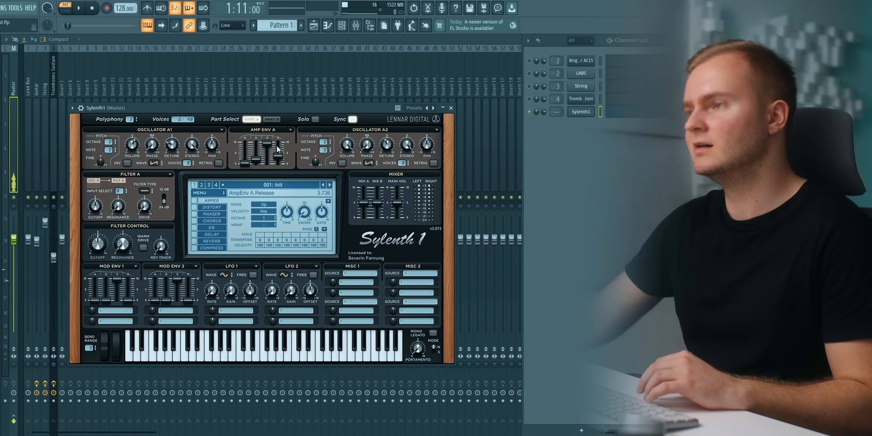
Enable Sylenth1's EQ and compressor effects during playback.
{"action": "key", "text": "space"}
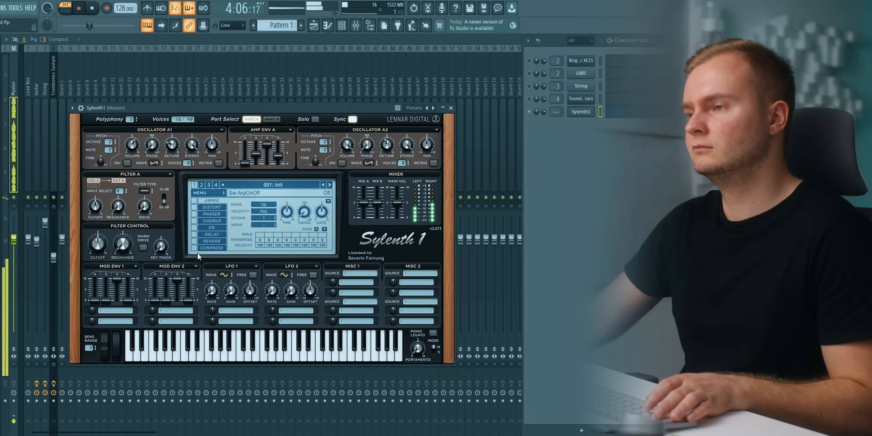
{"action": "left_click", "coordinate": [197, 228]}
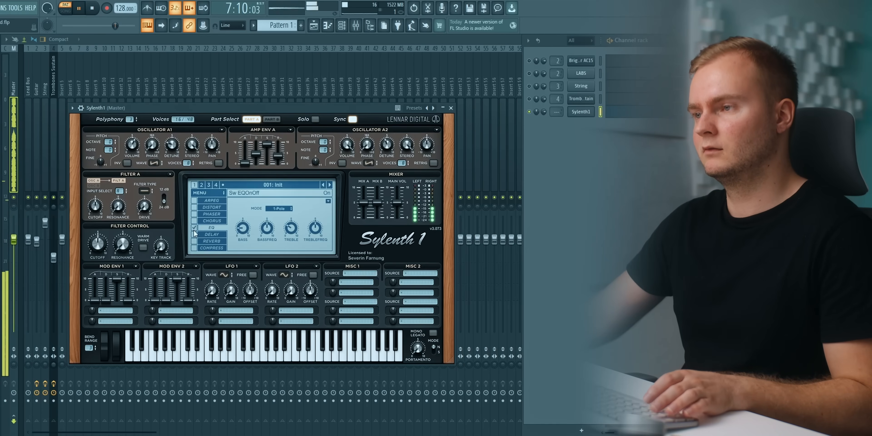
{"action": "left_click", "coordinate": [194, 248]}
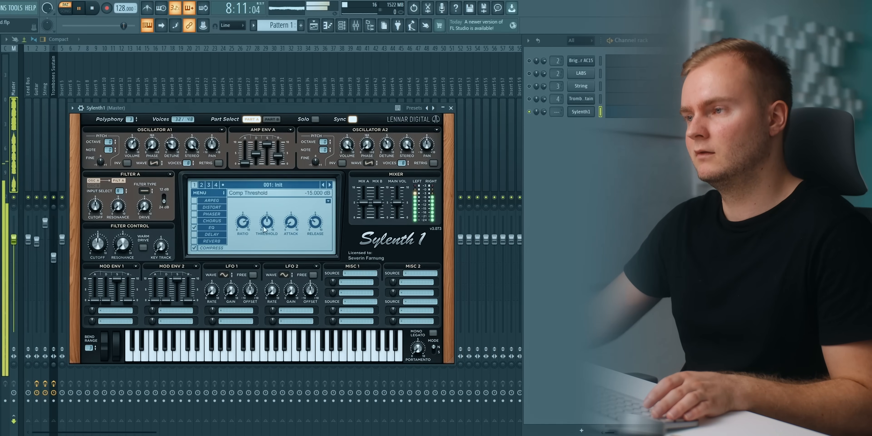
Adjust Sylenth1's compressor threshold, set amp envelope A's release to about 4.4, and audition the synth with the other layers.
{"action": "key", "text": "space"}
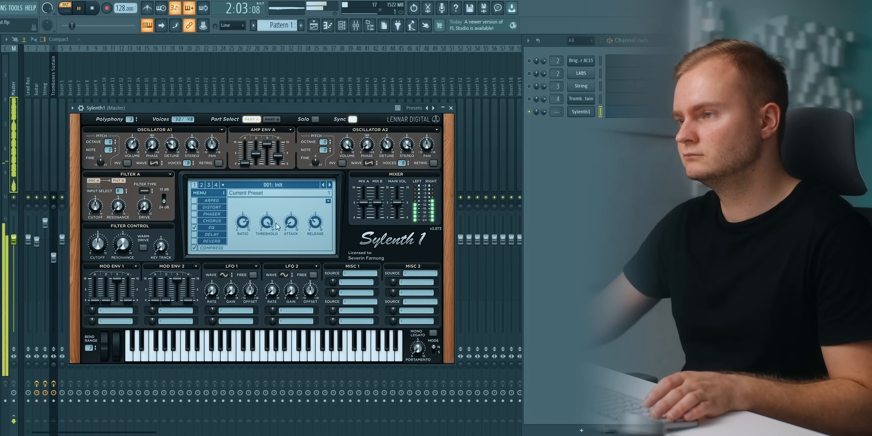
{"action": "left_click_drag", "start_coordinate": [274, 224], "coordinate": [274, 210]}
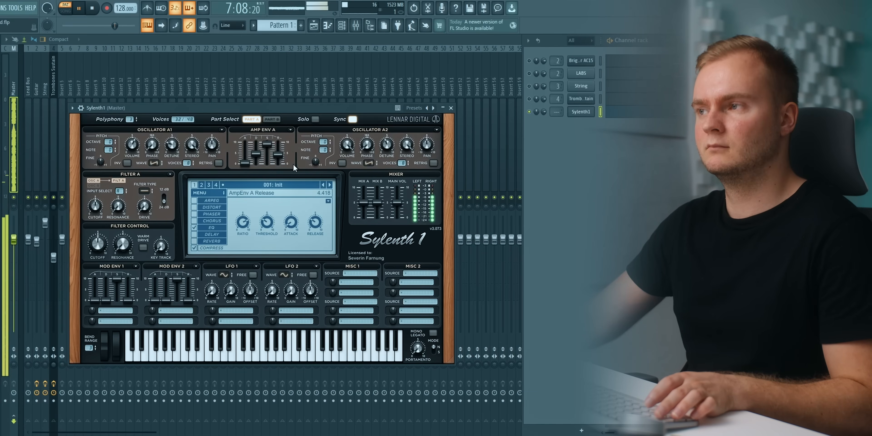
{"action": "left_click", "coordinate": [581, 114]}
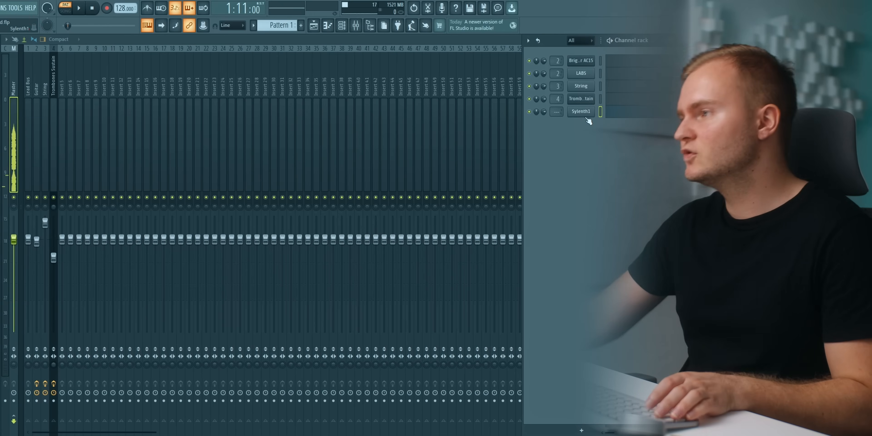
{"action": "key", "text": "space"}
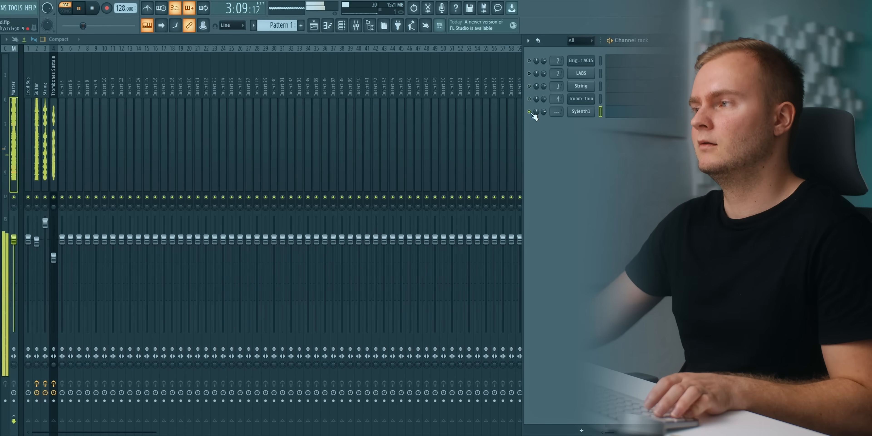
{"action": "key", "text": "space"}
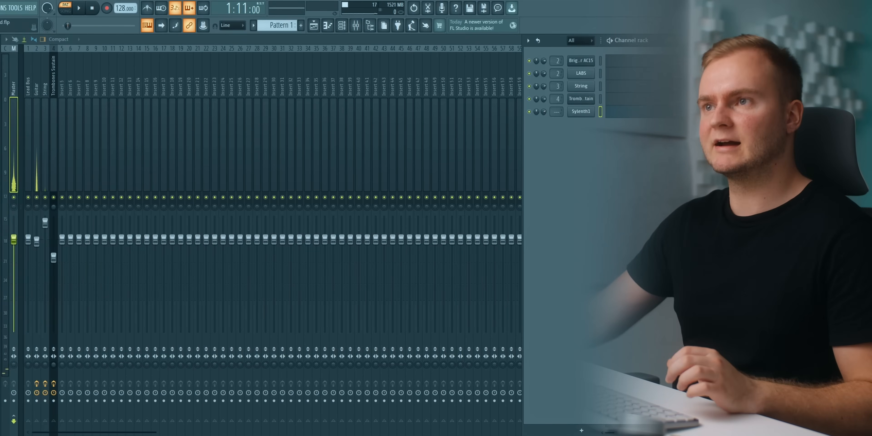
Add a Spire x64 instrument channel and copy the Sylenth1 melody into it.
{"action": "left_click", "coordinate": [0, 8]}
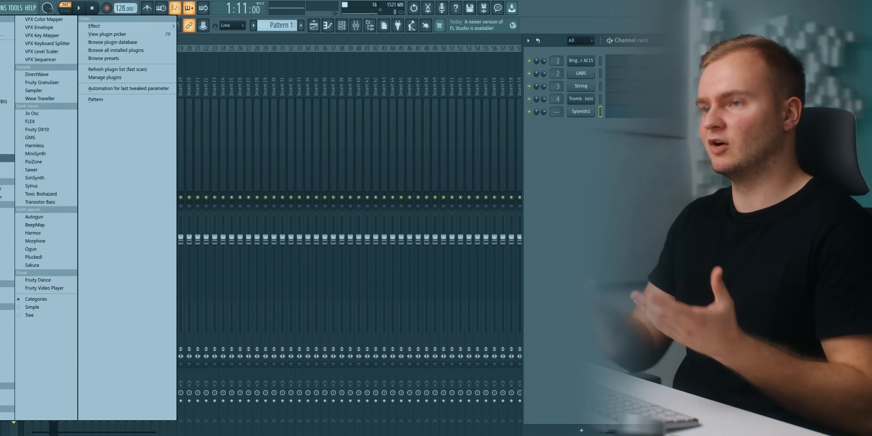
{"action": "left_click", "coordinate": [7, 149]}
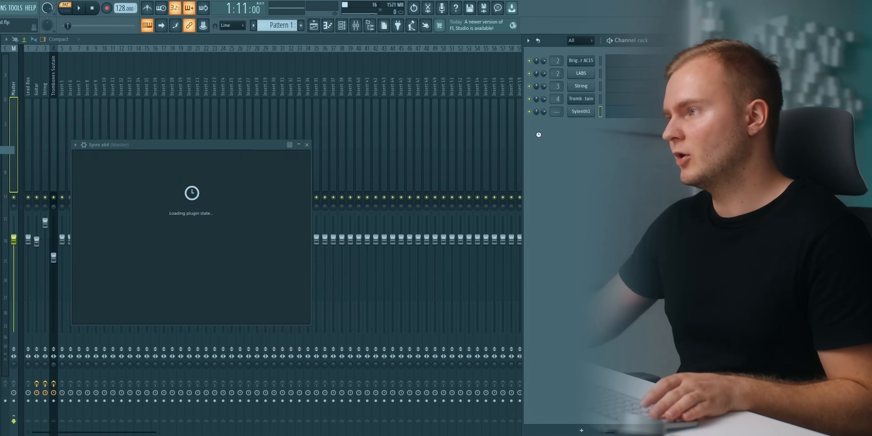
{"action": "right_click", "coordinate": [592, 113]}
{"action": "key", "text": "Escape"}
{"action": "right_click", "coordinate": [587, 128]}
{"action": "left_click", "coordinate": [584, 124]}
{"action": "left_click_drag", "start_coordinate": [219, 146], "coordinate": [234, 140]}
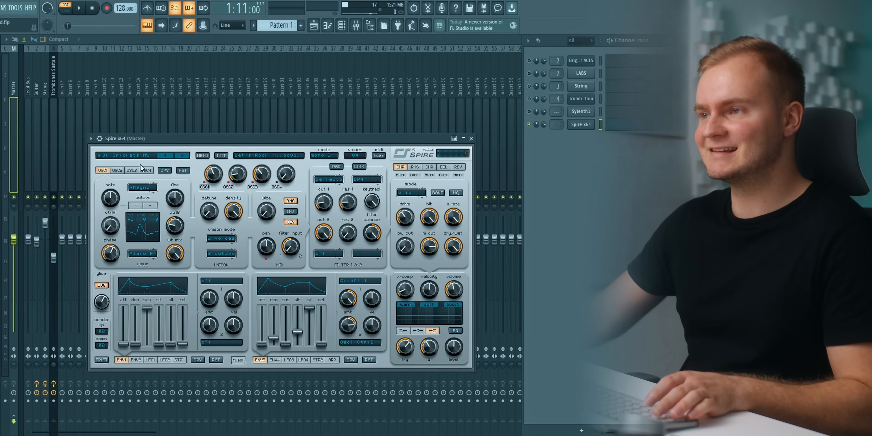
Look through Spire's current presets, switch to the factory3 bank and look through its presets.
{"action": "left_click", "coordinate": [129, 158]}
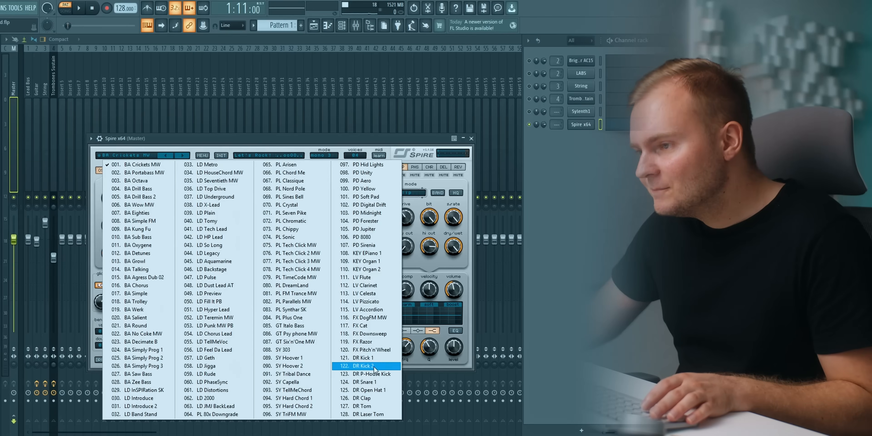
{"action": "left_click", "coordinate": [203, 155]}
{"action": "mouse_move", "coordinate": [220, 164]}
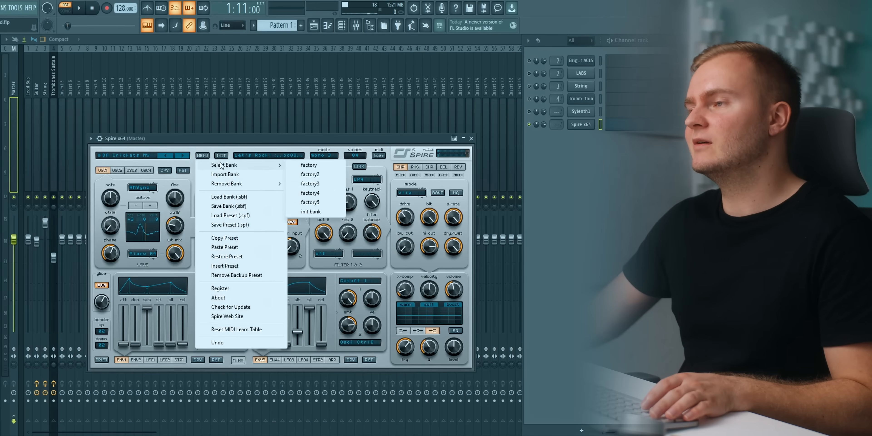
{"action": "left_click", "coordinate": [310, 184]}
{"action": "left_click", "coordinate": [129, 156]}
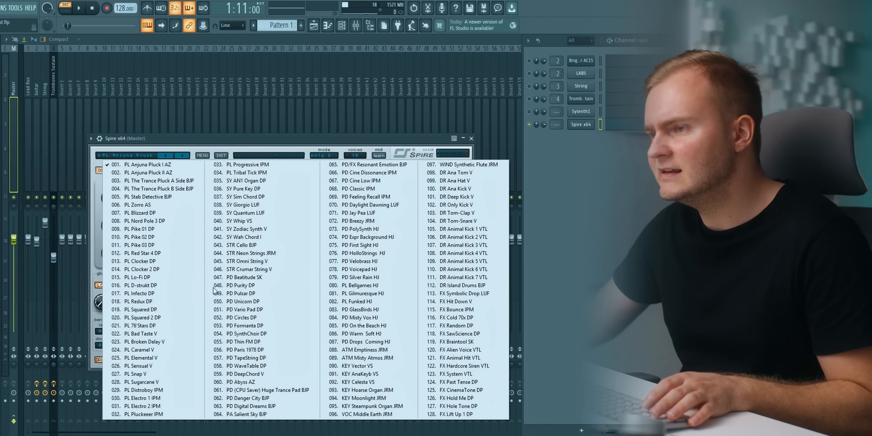
Load Spire's factory2 preset LD Arp Me V, mute its delay and reverb, and set envelope 1's release to about 379.
{"action": "left_click", "coordinate": [202, 155]}
{"action": "mouse_move", "coordinate": [280, 166]}
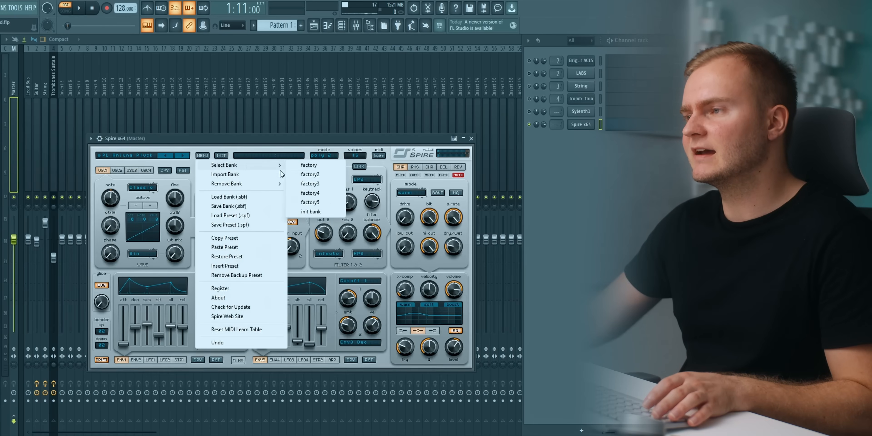
{"action": "left_click", "coordinate": [298, 176]}
{"action": "left_click", "coordinate": [146, 152]}
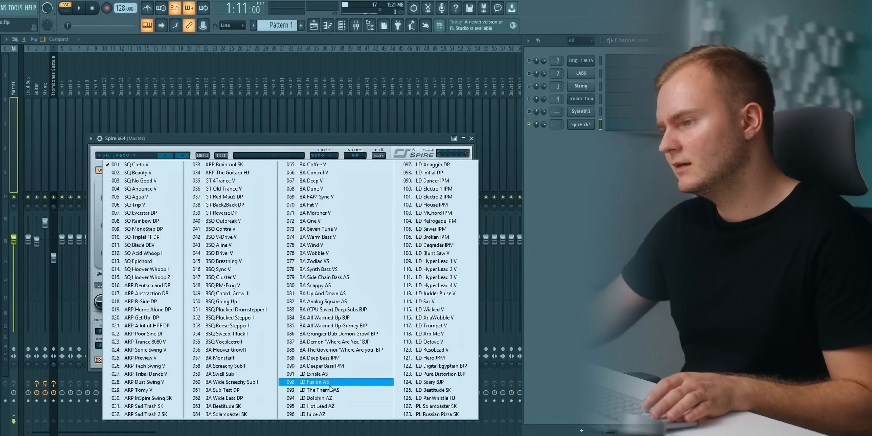
{"action": "left_click", "coordinate": [430, 334]}
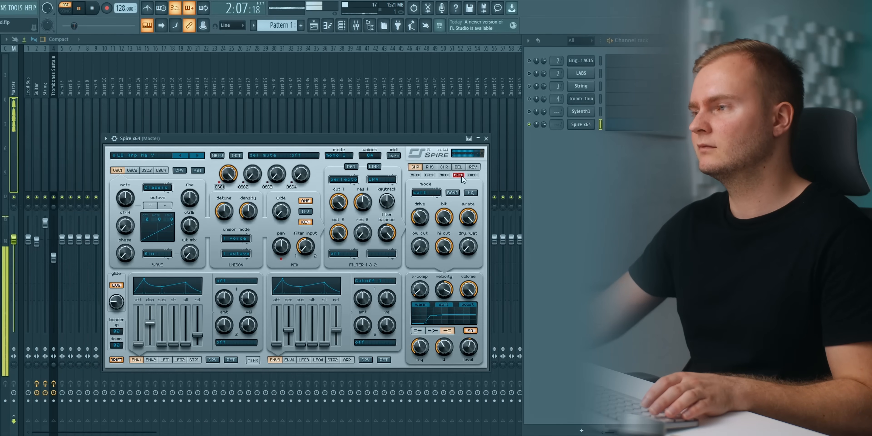
{"action": "left_click", "coordinate": [473, 175]}
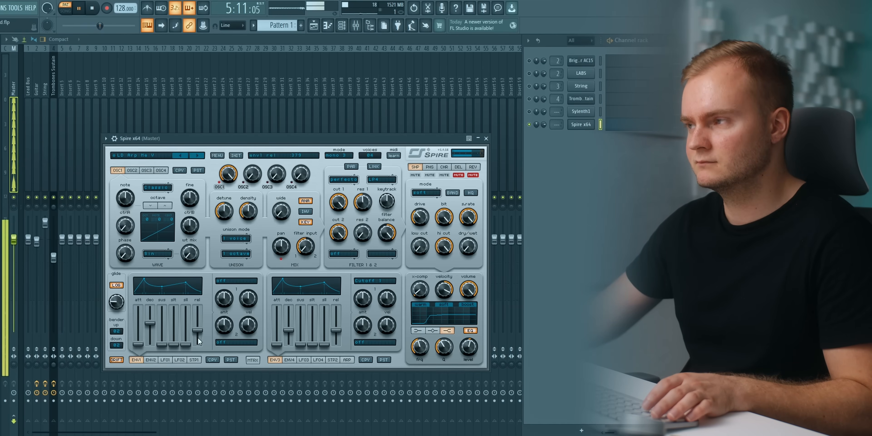
Transpose all of the Spire melody notes down one octave and audition them.
{"action": "key", "text": "F7"}
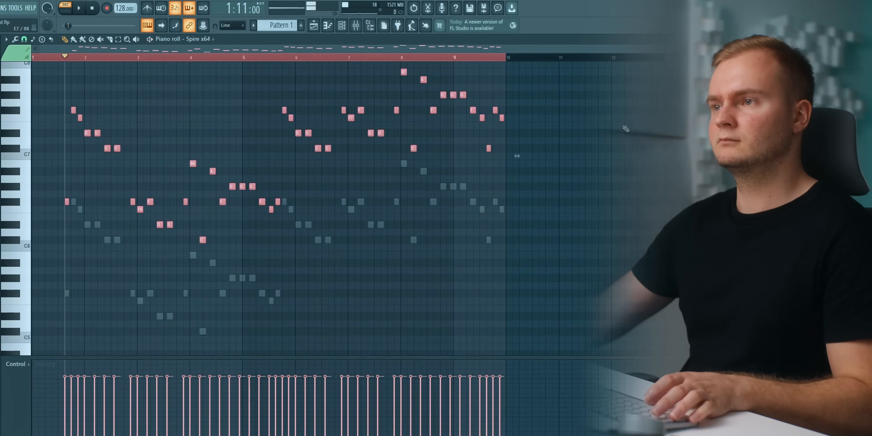
{"action": "key", "text": "ctrl+Down"}
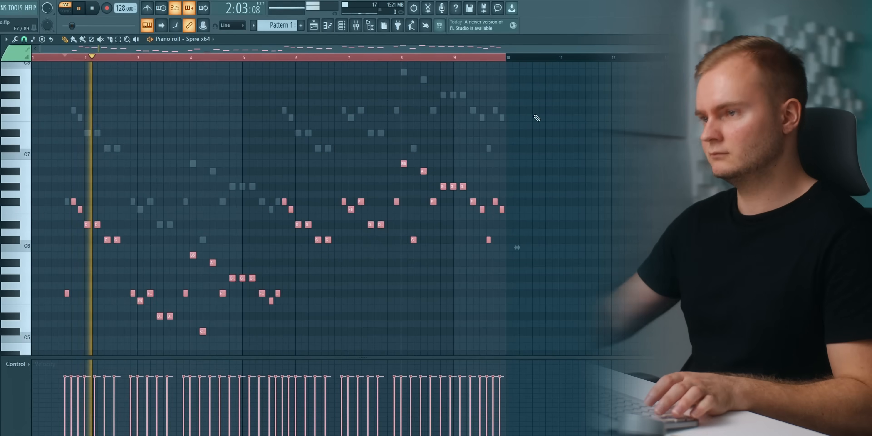
{"action": "left_click", "coordinate": [342, 25]}
{"action": "key", "text": "space"}
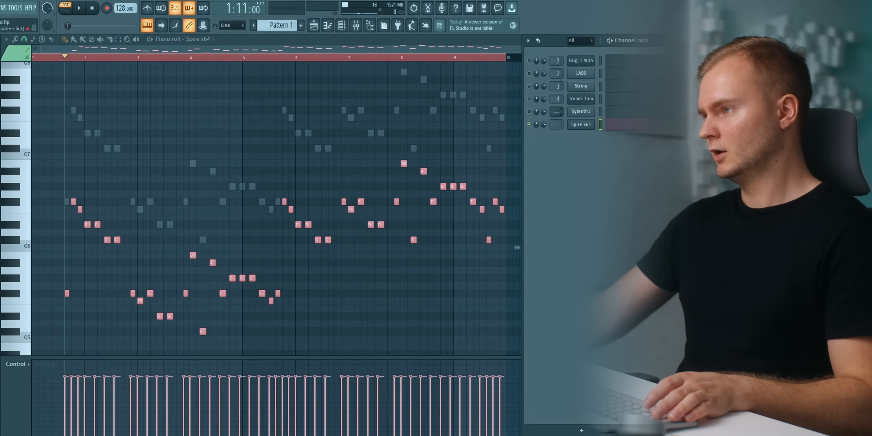
Rename the Sylenth1 channel as Supersaw 1.
{"action": "left_click", "coordinate": [587, 113], "text": "shift"}
{"action": "type", "text": "S"}
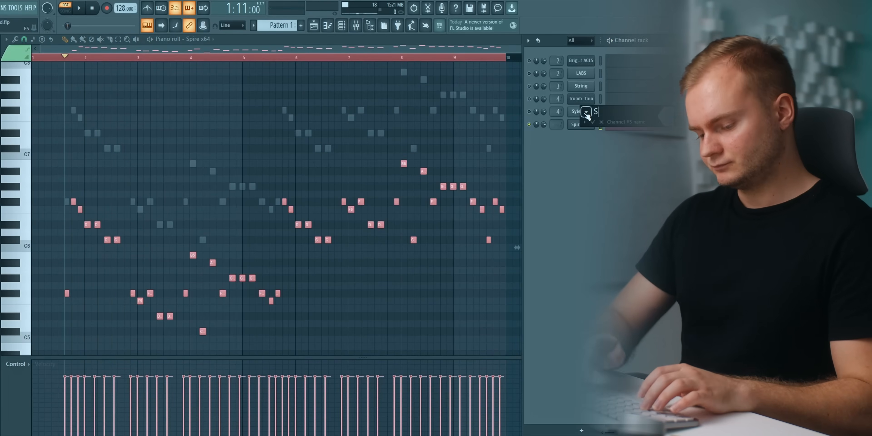
{"action": "type", "text": "upersaw 1#"}
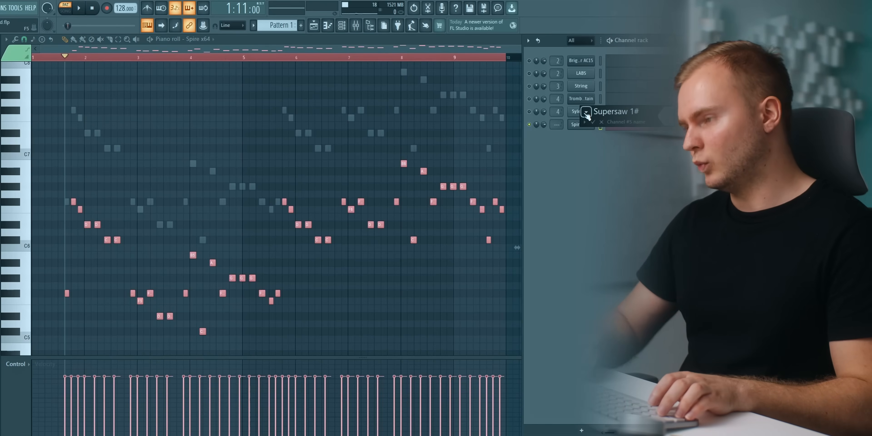
{"action": "key", "text": "Return"}
Rename the Spire x64 channel as Supersaw 2, correcting the spelling.
{"action": "left_click", "coordinate": [582, 124], "text": "shift"}
{"action": "type", "text": "S"}
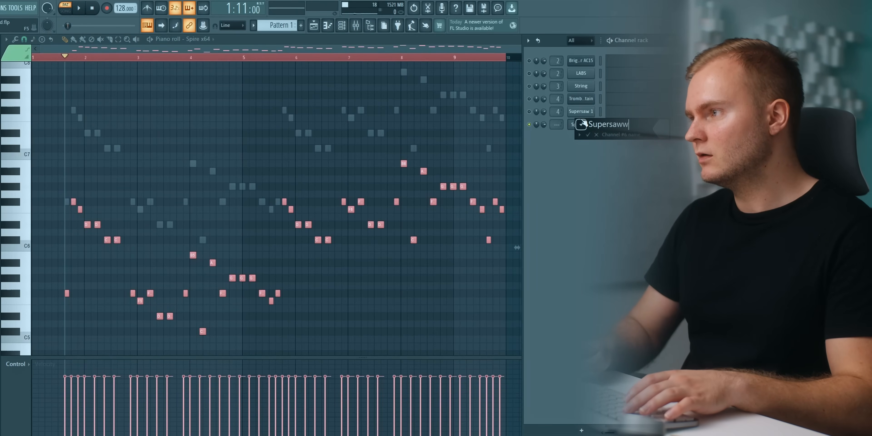
{"action": "type", "text": "upersaw 2"}
{"action": "key", "text": "Return"}
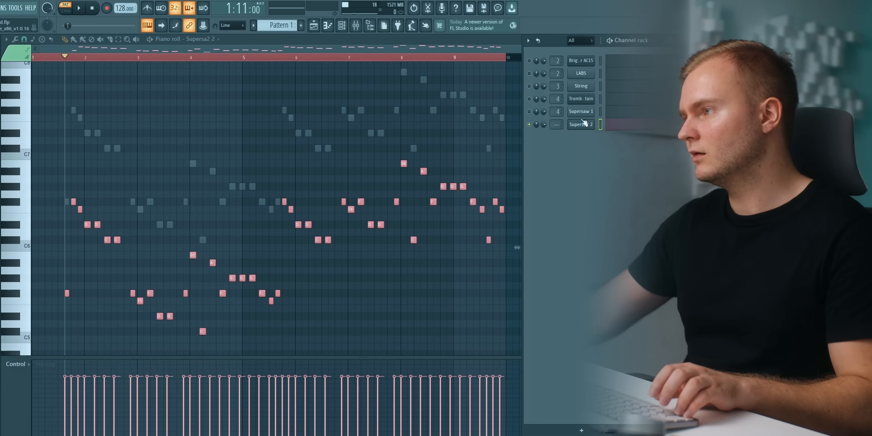
{"action": "left_click", "coordinate": [583, 123], "text": "shift"}
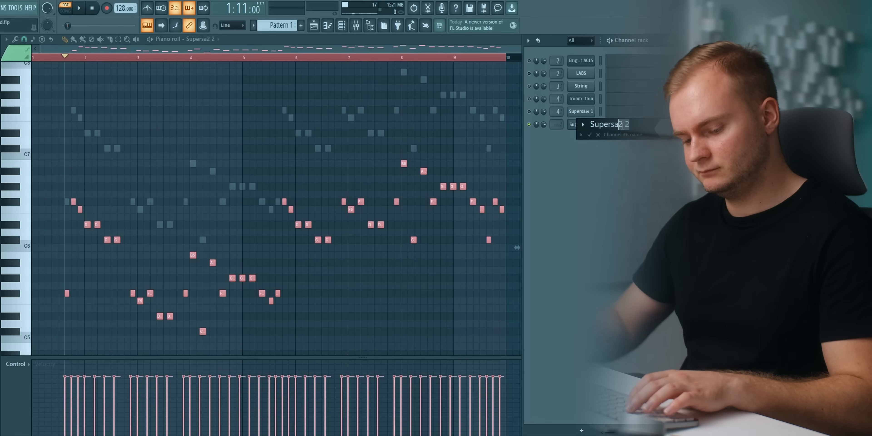
{"action": "type", "text": "w 2"}
{"action": "key", "text": "Return"}
Clone the Supersaw 2 channel, give the clone the same melody, and open its Spire instrument.
{"action": "right_click", "coordinate": [582, 129]}
{"action": "left_click", "coordinate": [578, 214]}
{"action": "right_click", "coordinate": [582, 136]}
{"action": "left_click", "coordinate": [601, 139]}
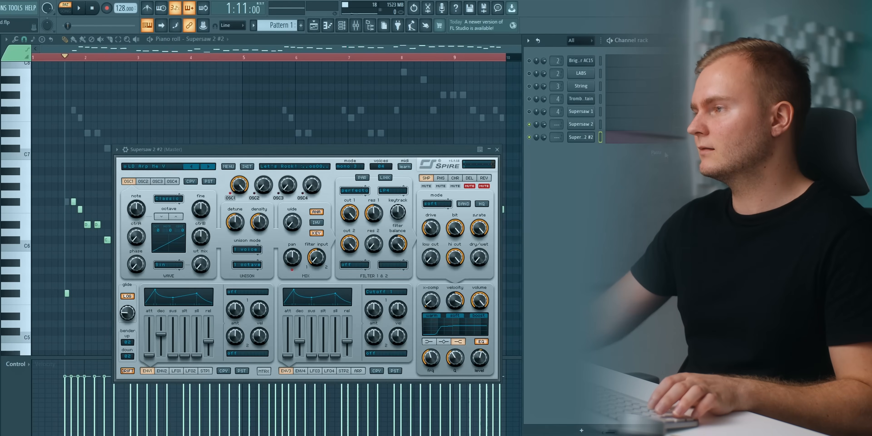
{"action": "left_click_drag", "start_coordinate": [312, 151], "coordinate": [301, 124]}
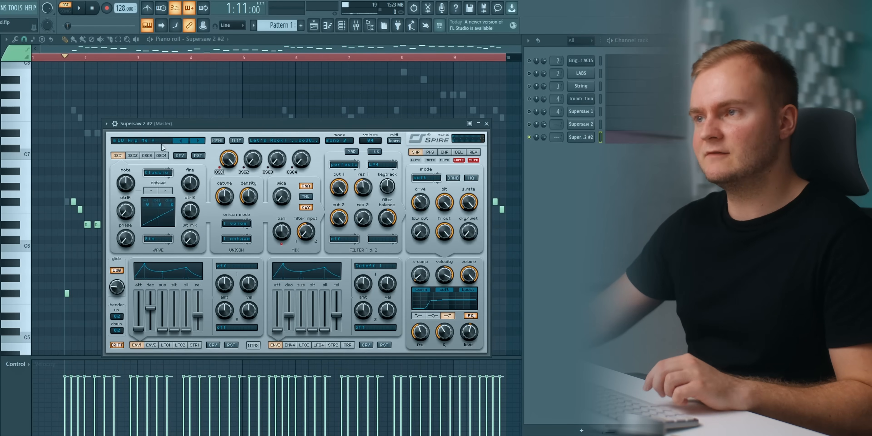
Load the LD Exhale AS preset in the cloned Spire channel.
{"action": "left_click", "coordinate": [150, 142]}
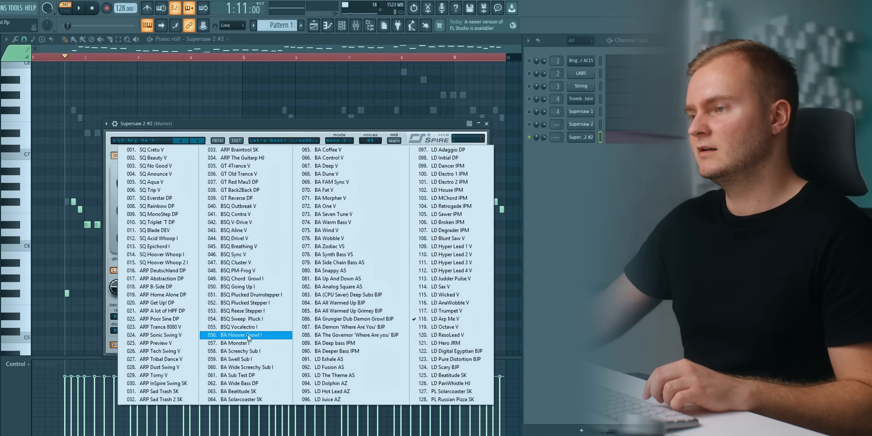
{"action": "left_click", "coordinate": [331, 361]}
{"action": "left_click_drag", "start_coordinate": [359, 128], "coordinate": [398, 121]}
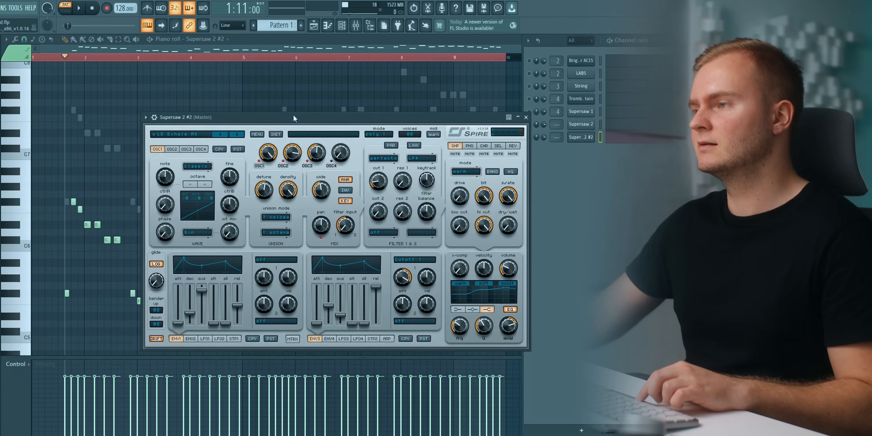
Mute the cloned Spire's delay and reverb effects and switch off its oscillator 3 during playback.
{"action": "key", "text": "space"}
{"action": "left_click", "coordinate": [513, 154]}
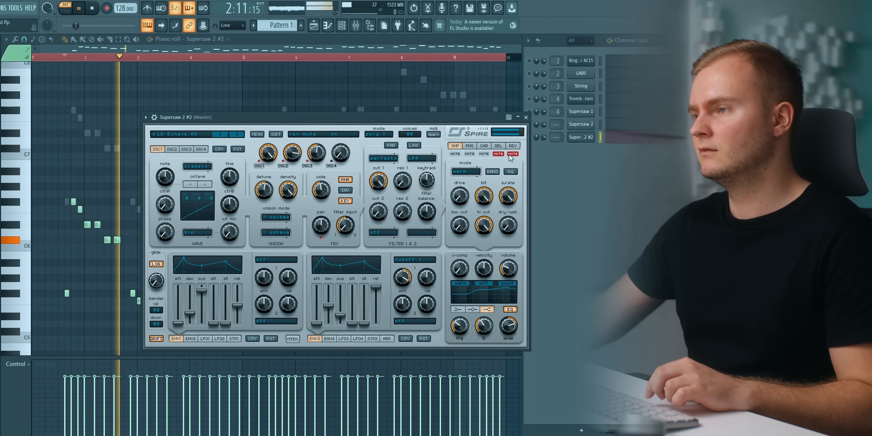
{"action": "left_click", "coordinate": [499, 154]}
{"action": "left_click", "coordinate": [283, 166]}
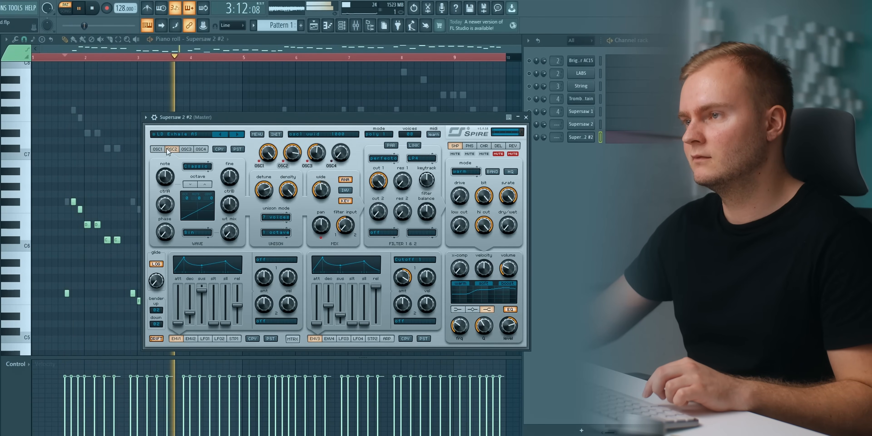
{"action": "left_click", "coordinate": [309, 165]}
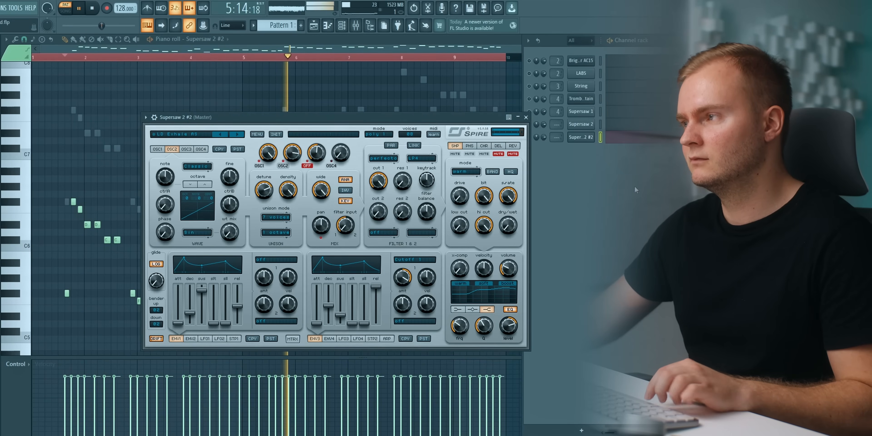
Close the cloned Spire, unmute Supersaw 2, Supersaw 1 and the remaining channels during playback, and open the mixer.
{"action": "left_click", "coordinate": [580, 138]}
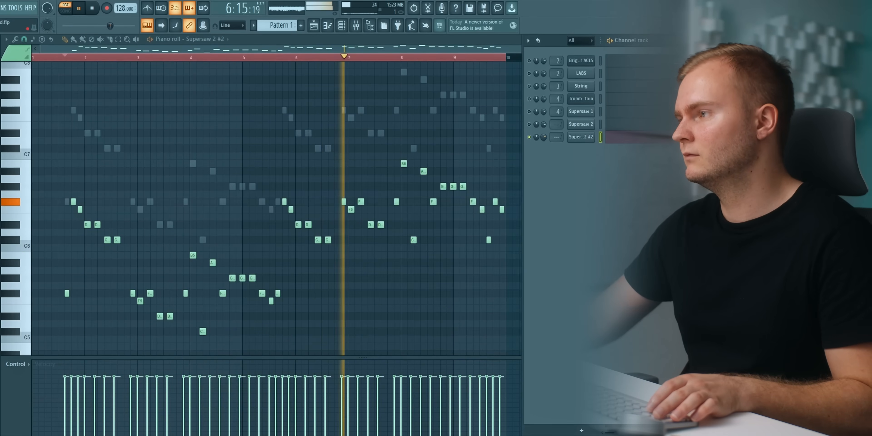
{"action": "left_click", "coordinate": [529, 125]}
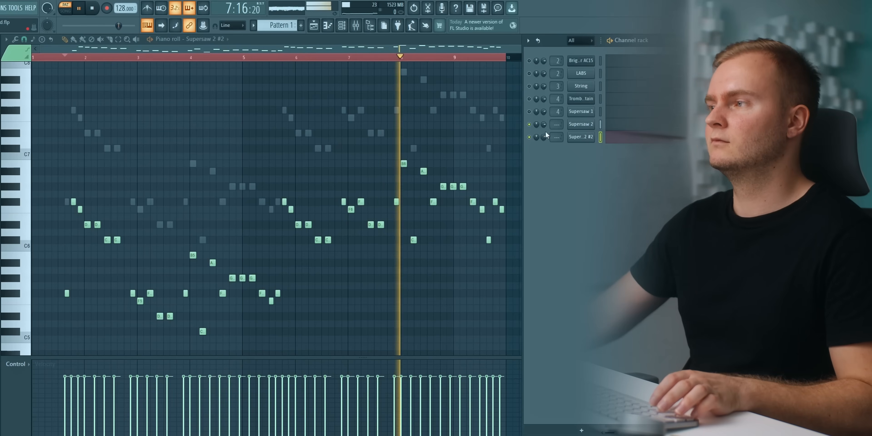
{"action": "left_click_drag", "start_coordinate": [544, 137], "coordinate": [544, 132]}
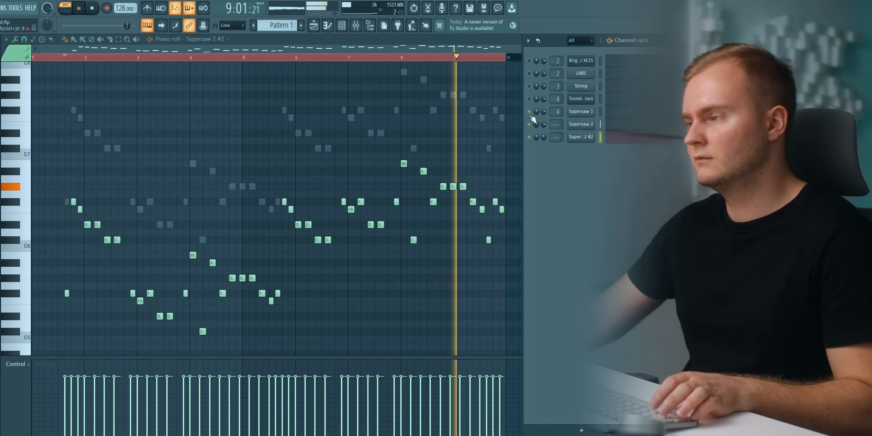
{"action": "key", "text": "space"}
{"action": "right_click", "coordinate": [530, 115]}
{"action": "right_click", "coordinate": [530, 116]}
{"action": "key", "text": "space"}
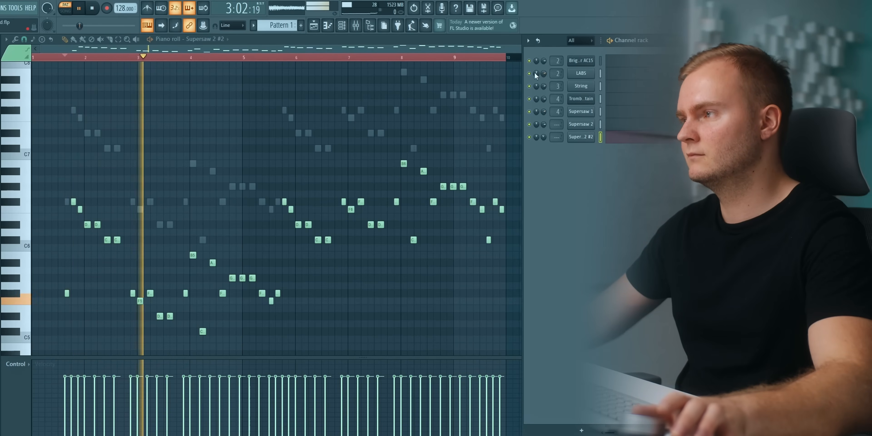
{"action": "left_click", "coordinate": [354, 28]}
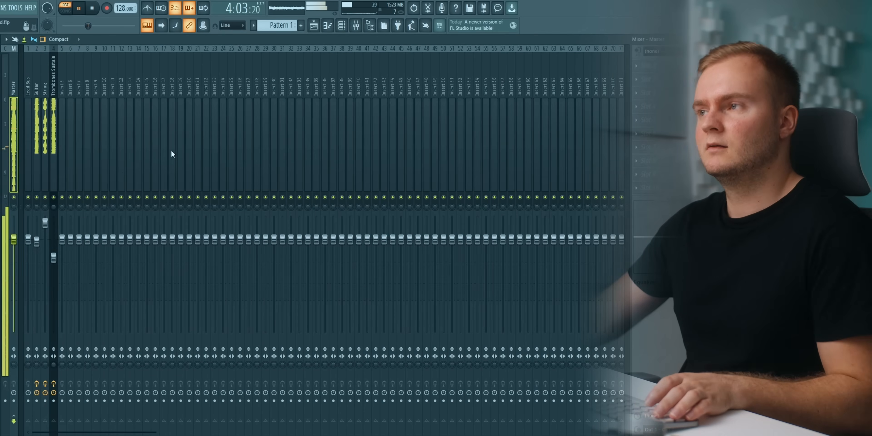
Stop playback and rename the cloned Supersaw 2 #2 channel as Supersaw 3.
{"action": "key", "text": "space"}
{"action": "middle_click", "coordinate": [582, 140]}
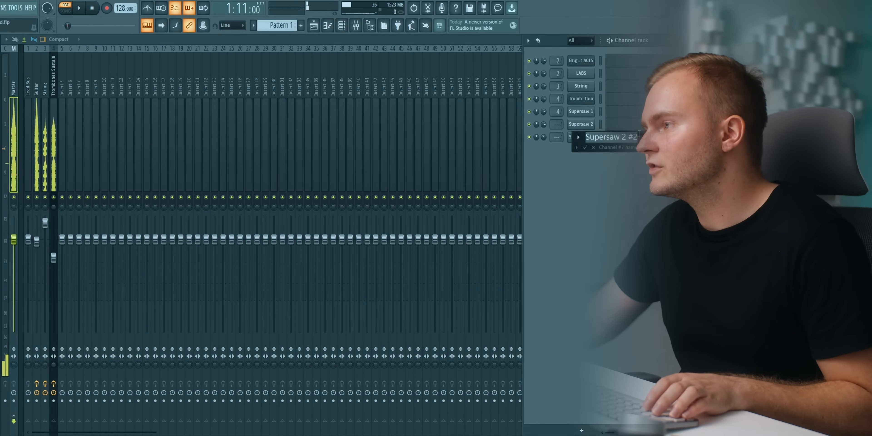
{"action": "type", "text": "Supersaw 3"}
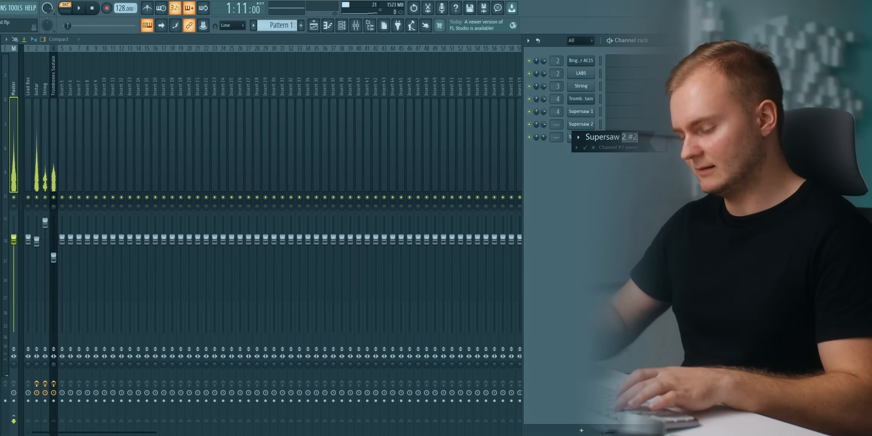
{"action": "key", "text": "Return"}
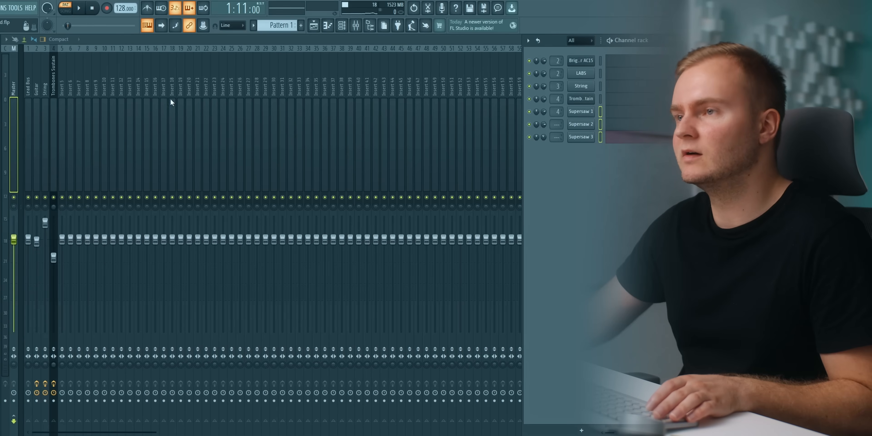
Route the three selected Supersaw channels to consecutive mixer tracks starting from Insert 5.
{"action": "right_click", "coordinate": [60, 103]}
{"action": "mouse_move", "coordinate": [116, 148]}
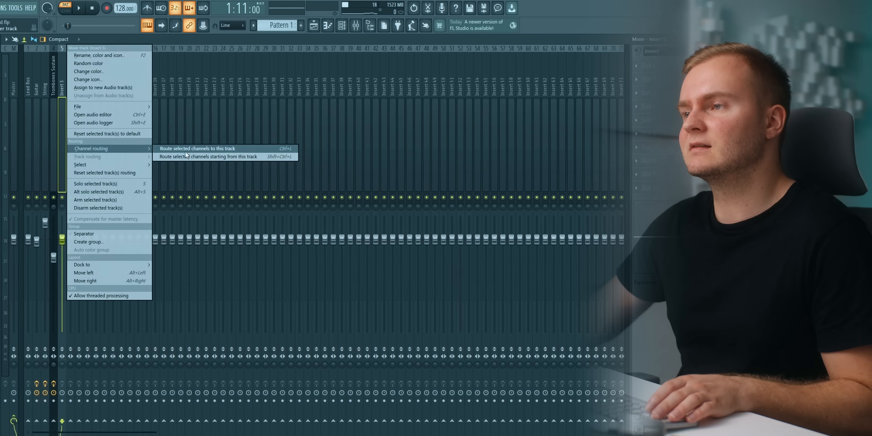
{"action": "left_click", "coordinate": [225, 157]}
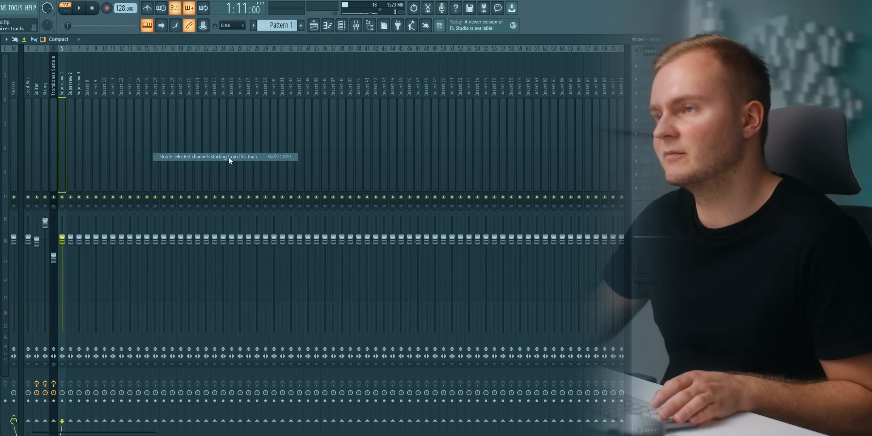
{"action": "left_click", "coordinate": [76, 94]}
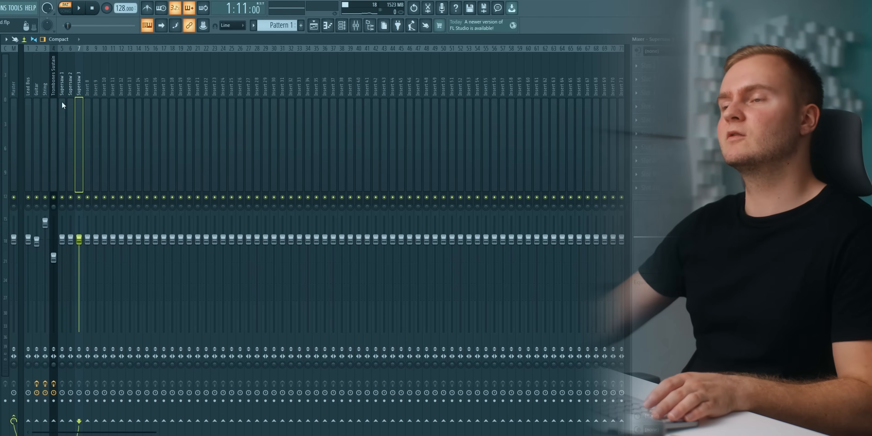
Play the layered lead and lower the String mixer track's volume to roughly the default fader level.
{"action": "left_click", "coordinate": [61, 101]}
{"action": "key", "text": "space"}
{"action": "key", "text": "space"}
{"action": "left_click", "coordinate": [47, 144]}
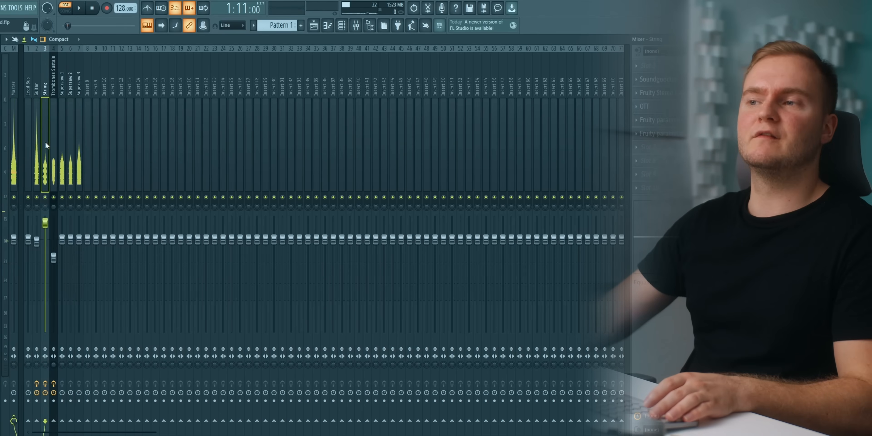
{"action": "key", "text": "space"}
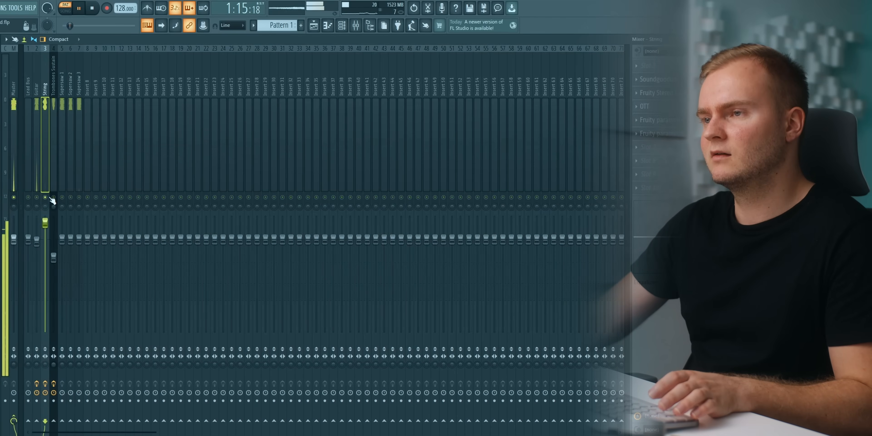
{"action": "left_click_drag", "start_coordinate": [46, 235], "coordinate": [46, 239]}
{"action": "left_click", "coordinate": [61, 142]}
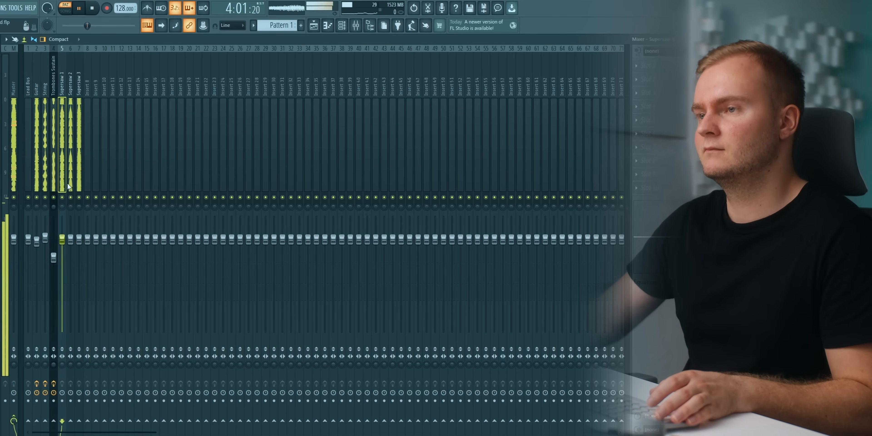
Balance the layers during playback by slightly lowering the Guitar and String tracks and raising Supersaw 1 just above the default level.
{"action": "left_click_drag", "start_coordinate": [37, 245], "coordinate": [37, 249]}
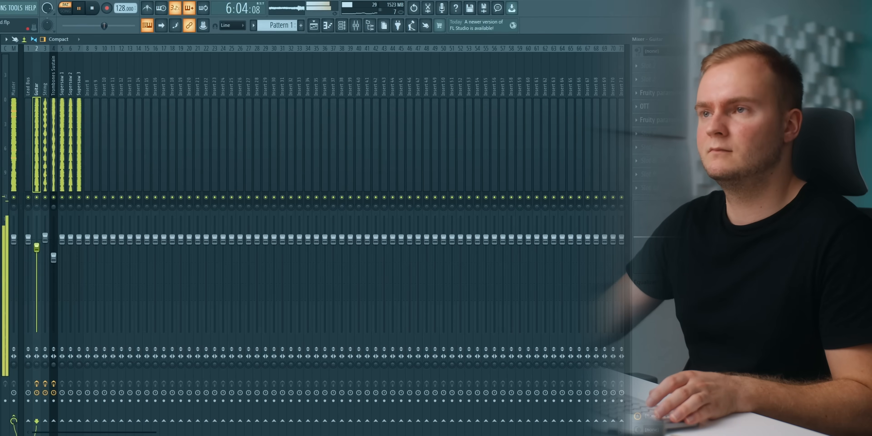
{"action": "left_click_drag", "start_coordinate": [46, 242], "coordinate": [62, 232]}
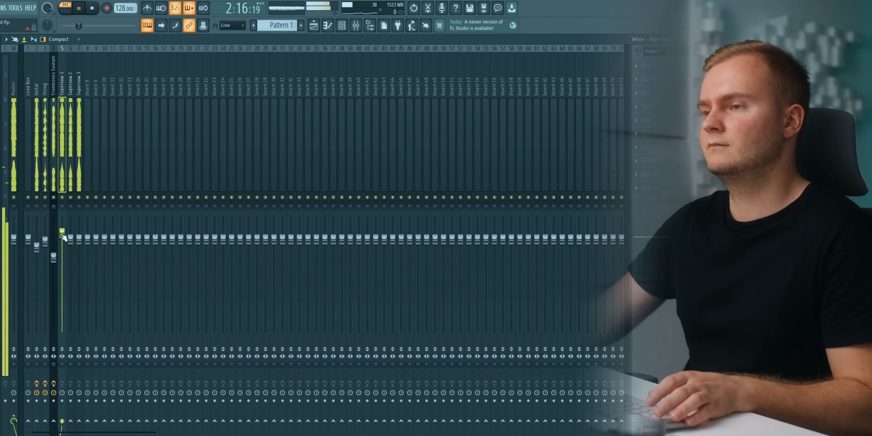
{"action": "right_click", "coordinate": [78, 191]}
{"action": "key", "text": "Escape"}
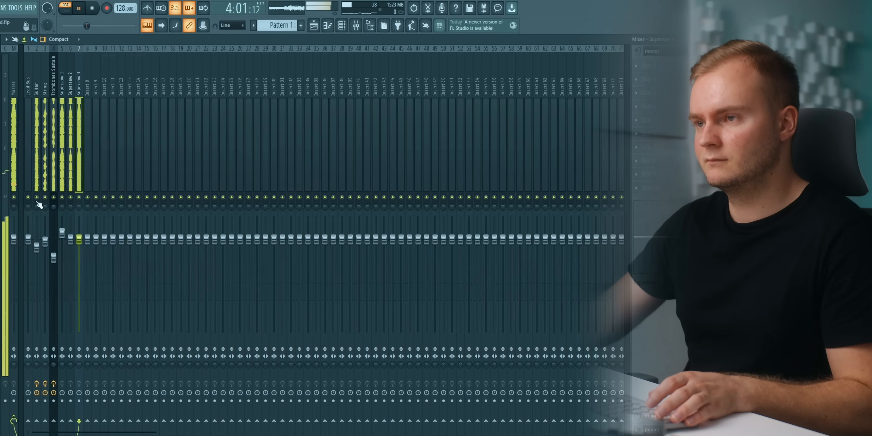
{"action": "left_click", "coordinate": [35, 184]}
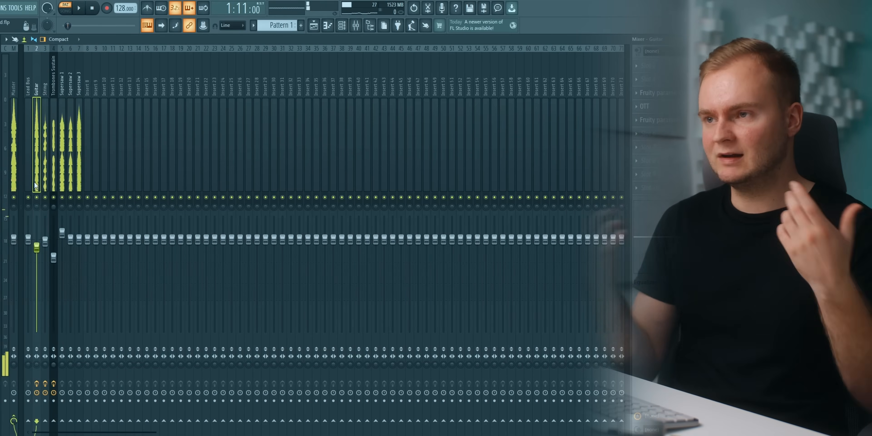
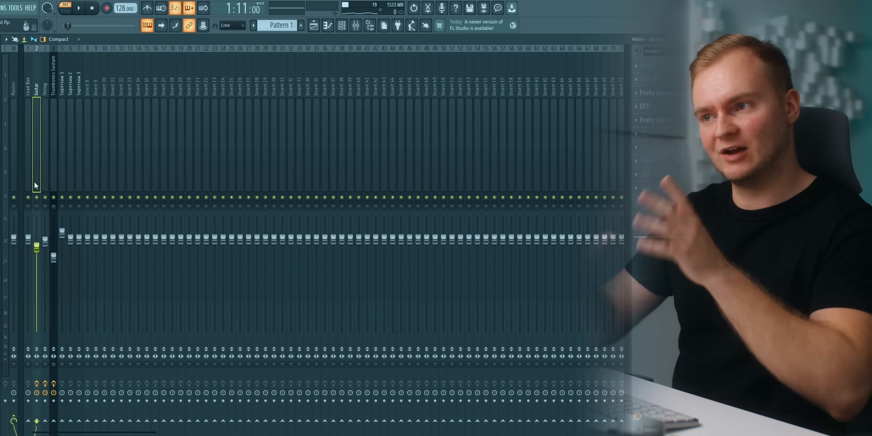
During playback, add Fruity Parametric EQ 2 to the String track and dip band 6 around 3 kHz.
{"action": "key", "text": "space"}
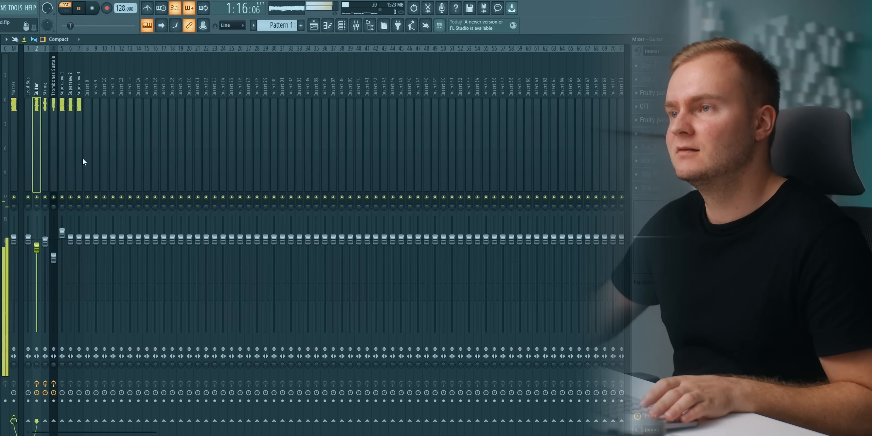
{"action": "left_click", "coordinate": [43, 189]}
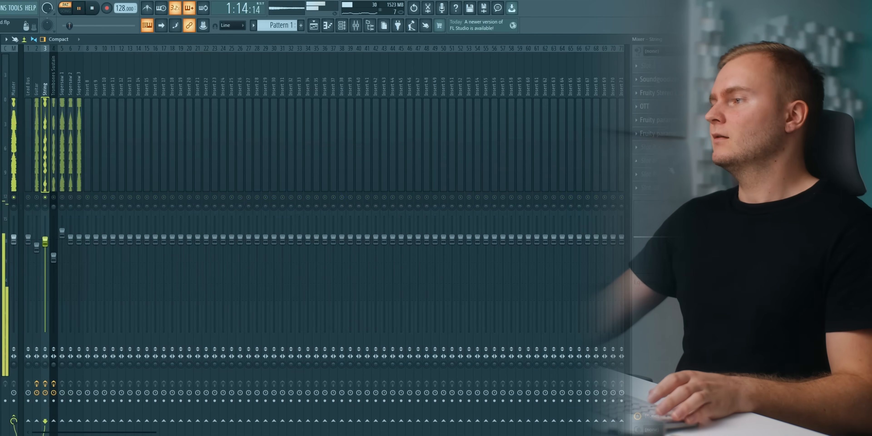
{"action": "left_click", "coordinate": [649, 161]}
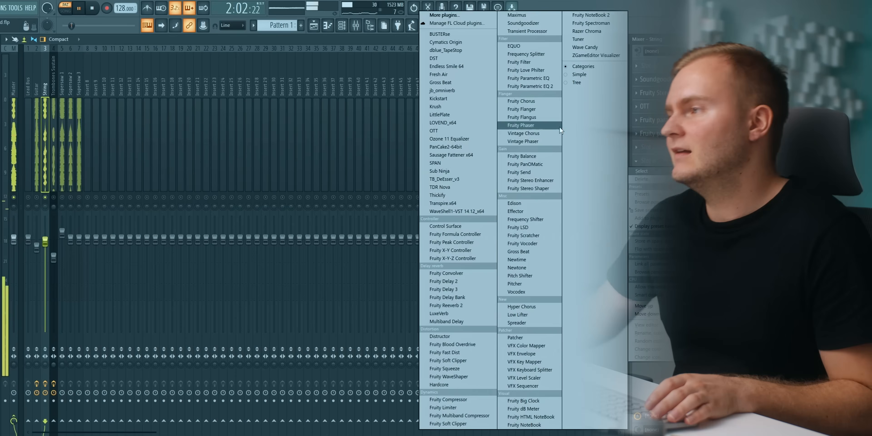
{"action": "left_click", "coordinate": [553, 87]}
{"action": "key", "text": "space"}
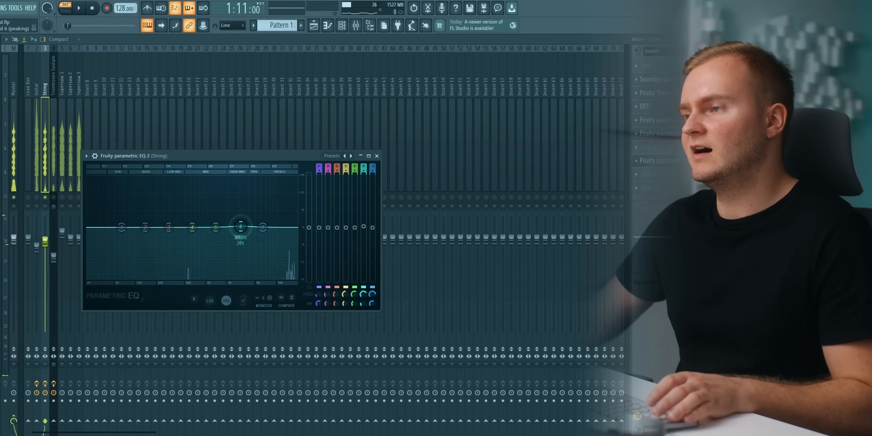
{"action": "key", "text": "space"}
{"action": "mouse_move", "coordinate": [243, 231]}
{"action": "left_mouse_down"}
{"action": "mouse_move", "coordinate": [247, 195]}
{"action": "mouse_move", "coordinate": [240, 242]}
{"action": "left_mouse_up"}
{"action": "left_click", "coordinate": [669, 163]}
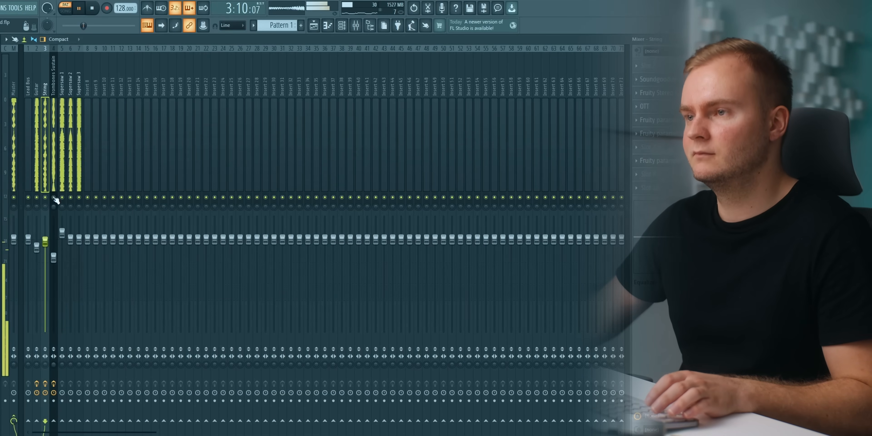
Raise the Supersaw 2 and Supersaw 3 mixer tracks slightly above the default level and solo Supersaw 3.
{"action": "left_click_drag", "start_coordinate": [71, 241], "coordinate": [70, 238]}
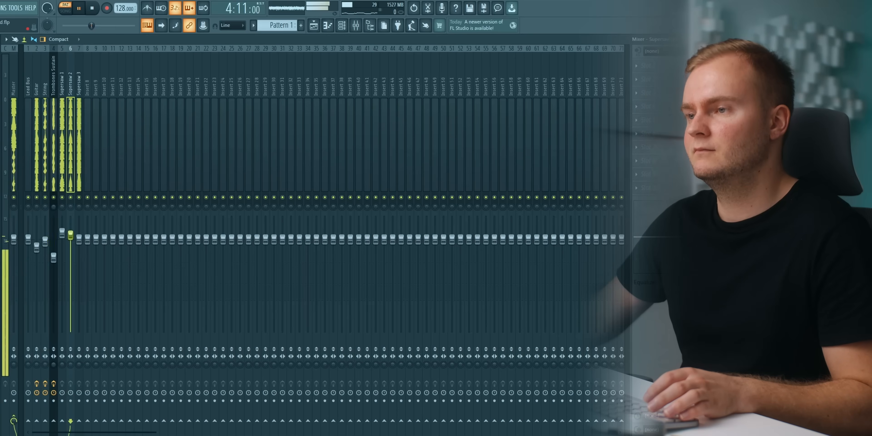
{"action": "right_click", "coordinate": [79, 198]}
{"action": "right_click", "coordinate": [79, 198]}
{"action": "left_click_drag", "start_coordinate": [80, 240], "coordinate": [80, 238]}
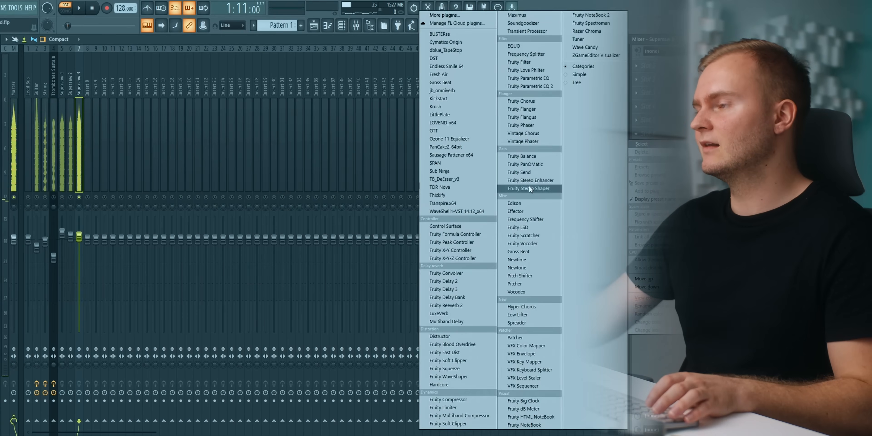
Insert Fruity Stereo Enhancer on the Supersaw 3 track, slightly widen its stereo separation during playback and unsolo the track.
{"action": "left_click", "coordinate": [530, 180]}
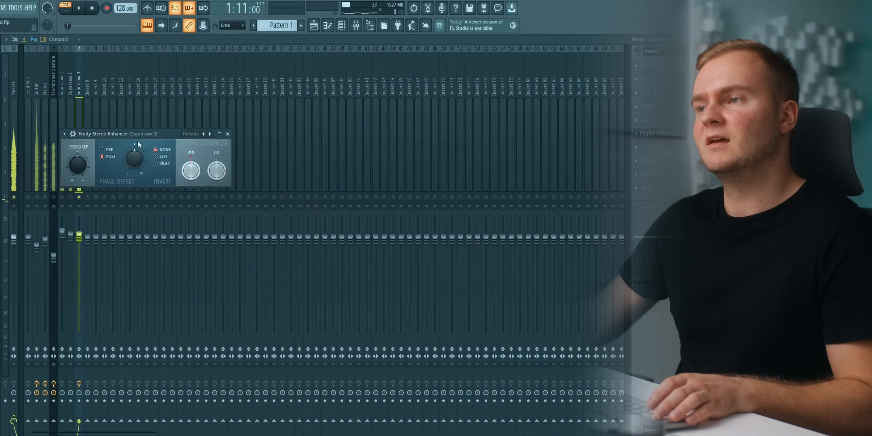
{"action": "left_click_drag", "start_coordinate": [128, 134], "coordinate": [170, 126]}
{"action": "key", "text": "space"}
{"action": "left_click_drag", "start_coordinate": [127, 156], "coordinate": [128, 159]}
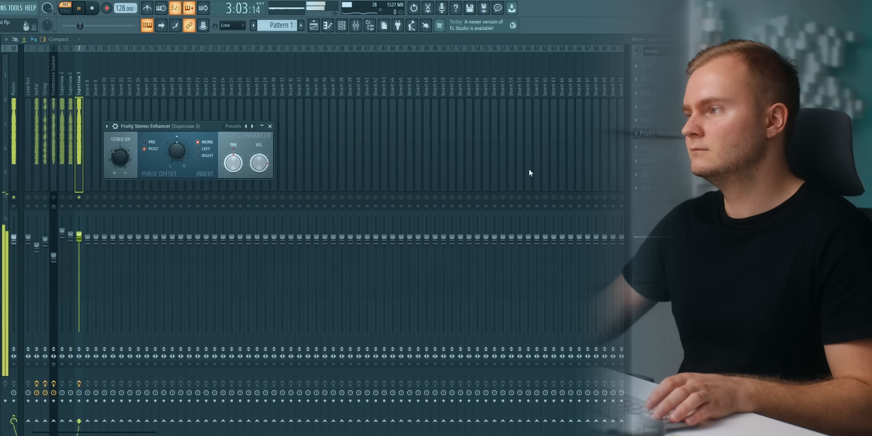
{"action": "left_click", "coordinate": [664, 134]}
{"action": "right_click", "coordinate": [80, 197]}
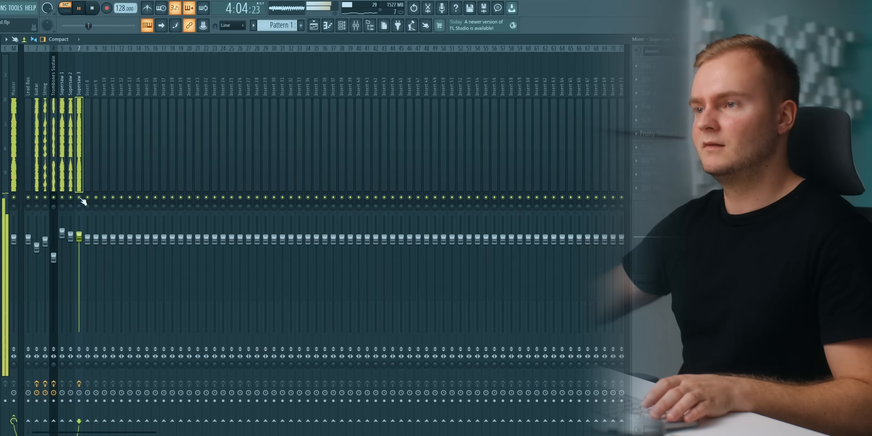
Fine-tune the Guitar level and slightly lower the String and Trombones Sustain tracks while the lead plays.
{"action": "left_click", "coordinate": [36, 247]}
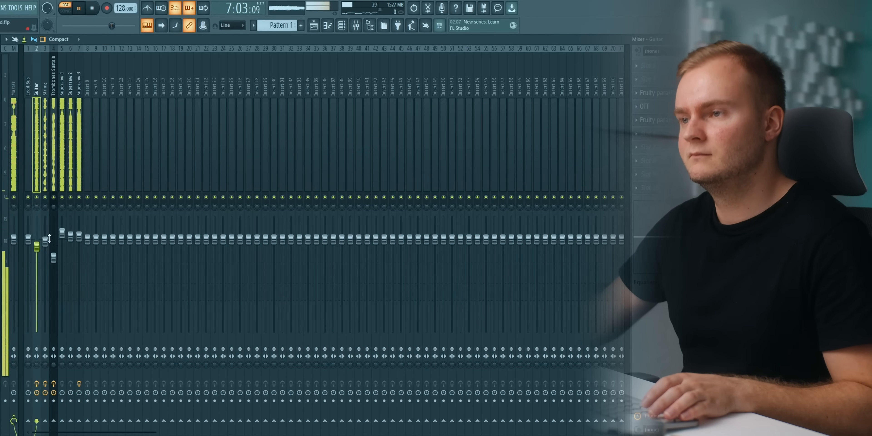
{"action": "left_click", "coordinate": [47, 246]}
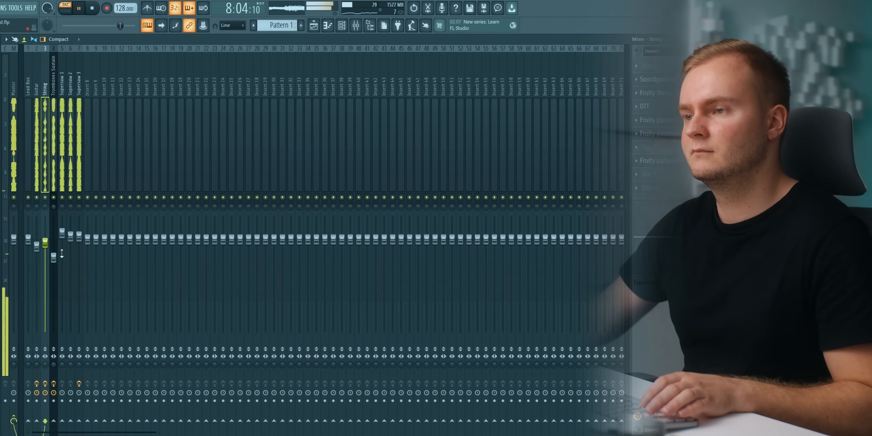
{"action": "left_click", "coordinate": [54, 260]}
{"action": "left_click", "coordinate": [64, 176]}
{"action": "key", "text": "space"}
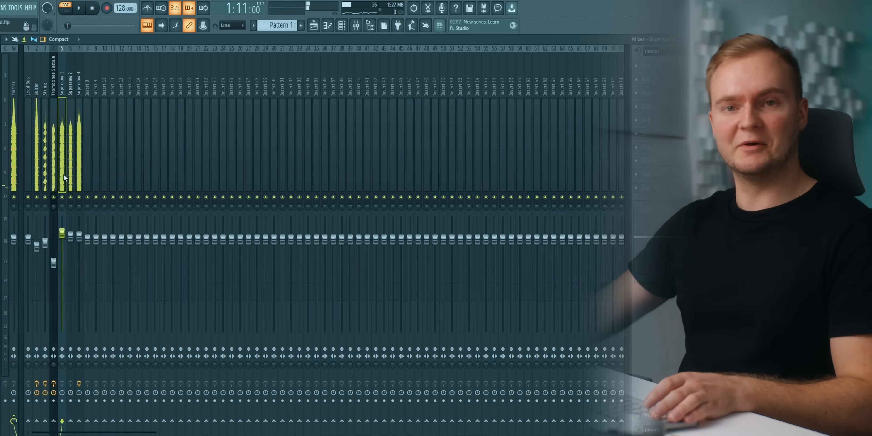
Route the mixer tracks from Guitar through Supersaw 3 only to the Lead Bus and select that bus.
{"action": "left_click", "coordinate": [78, 166]}
{"action": "left_click_drag", "start_coordinate": [37, 163], "coordinate": [80, 162]}
{"action": "right_click", "coordinate": [29, 423]}
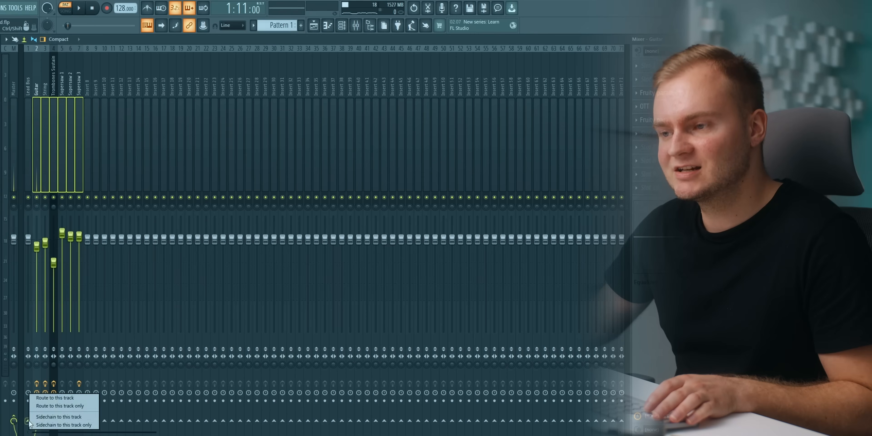
{"action": "left_click", "coordinate": [50, 407]}
{"action": "left_click", "coordinate": [28, 159]}
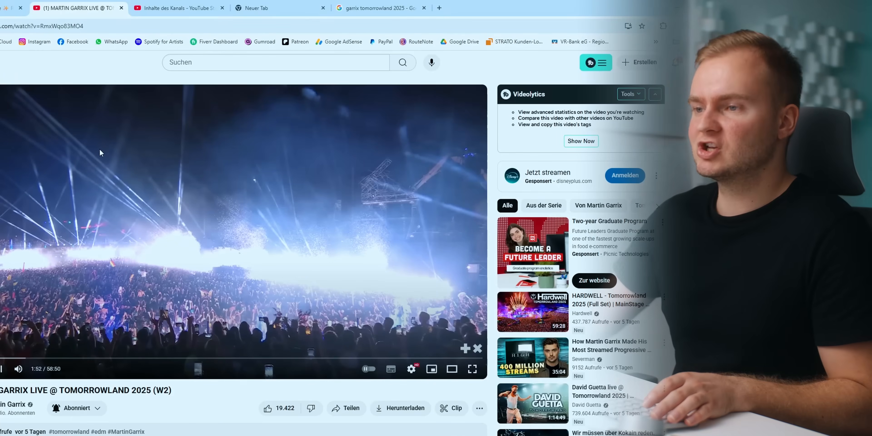
Watch the Martin Garrix Tomorrowland 2025 reference in the browser and return to FL Studio to play the layered lead for comparison.
{"action": "double_click", "coordinate": [120, 176]}
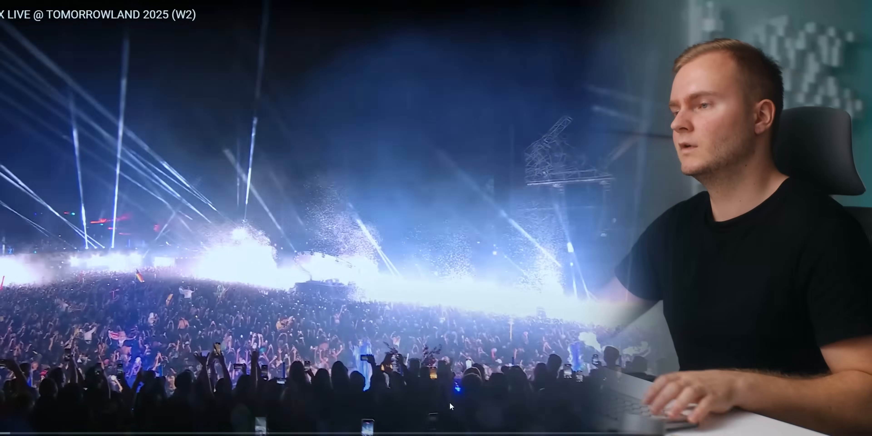
{"action": "left_click", "coordinate": [441, 389]}
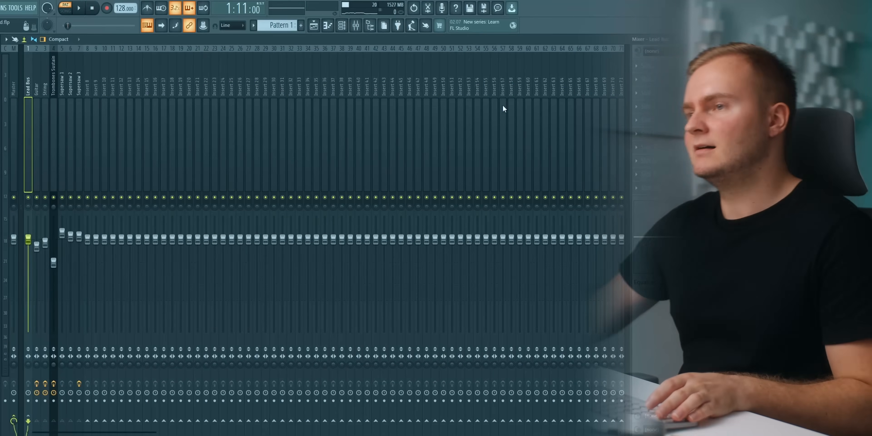
{"action": "key", "text": "space"}
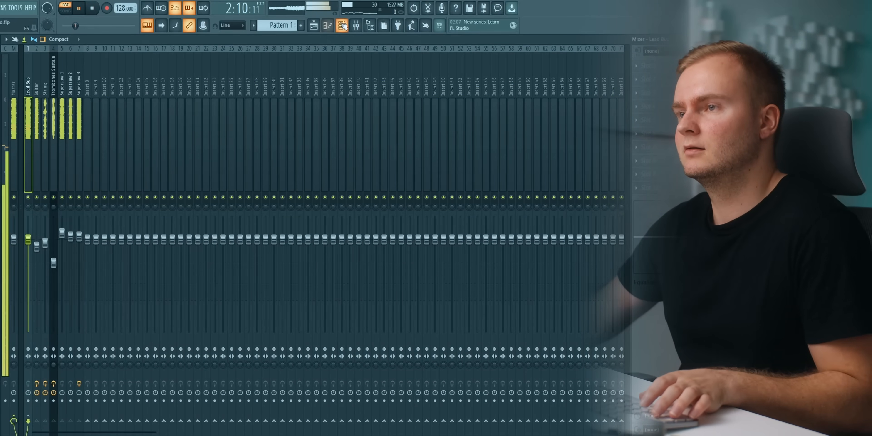
Solo the Supersaw 1 channel and examine its Sylenth1 amp envelope during playback.
{"action": "left_click", "coordinate": [328, 27]}
{"action": "key", "text": "space"}
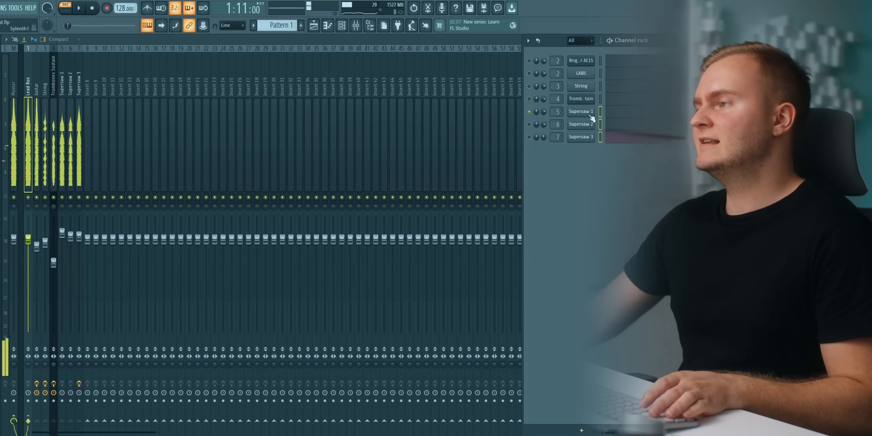
{"action": "left_click", "coordinate": [582, 112]}
{"action": "key", "text": "space"}
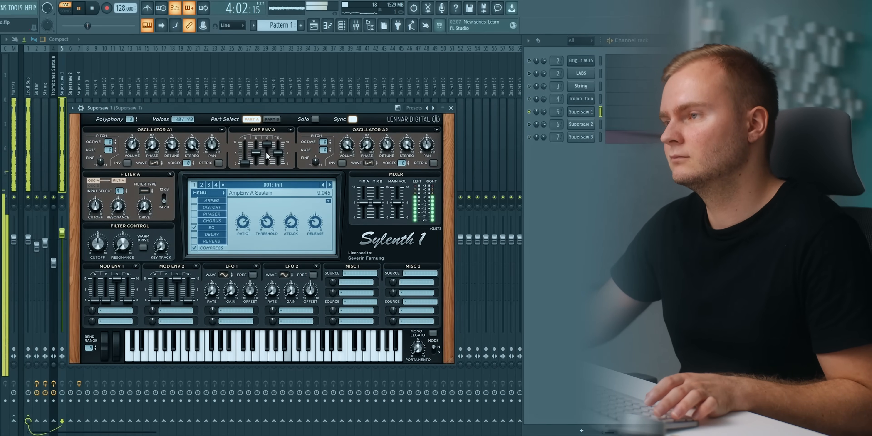
{"action": "left_click", "coordinate": [580, 114]}
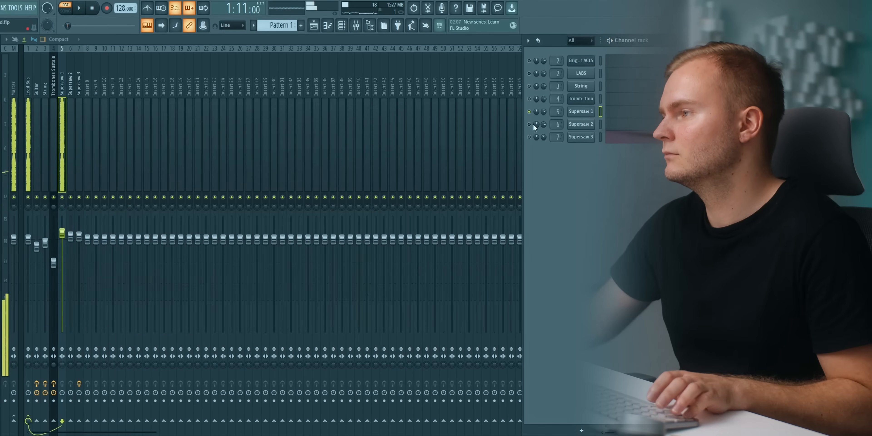
Solo the Supersaw 2 channel and lengthen the envelope 1 release in its Spire synth.
{"action": "left_click", "coordinate": [573, 127]}
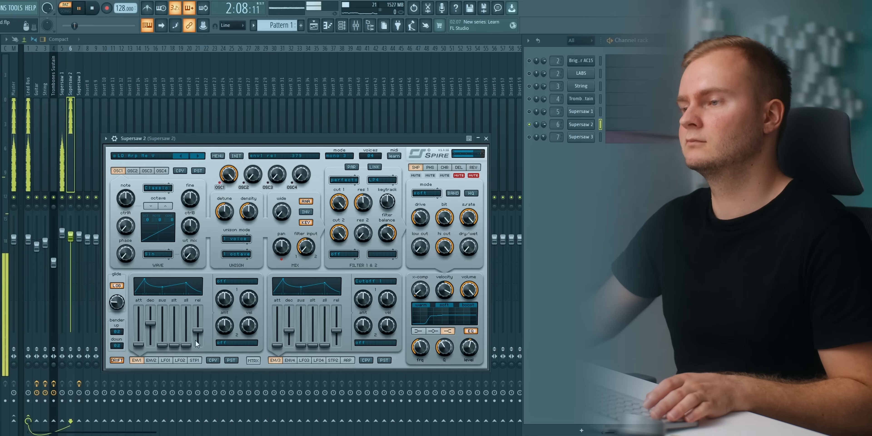
{"action": "left_click_drag", "start_coordinate": [200, 332], "coordinate": [200, 331]}
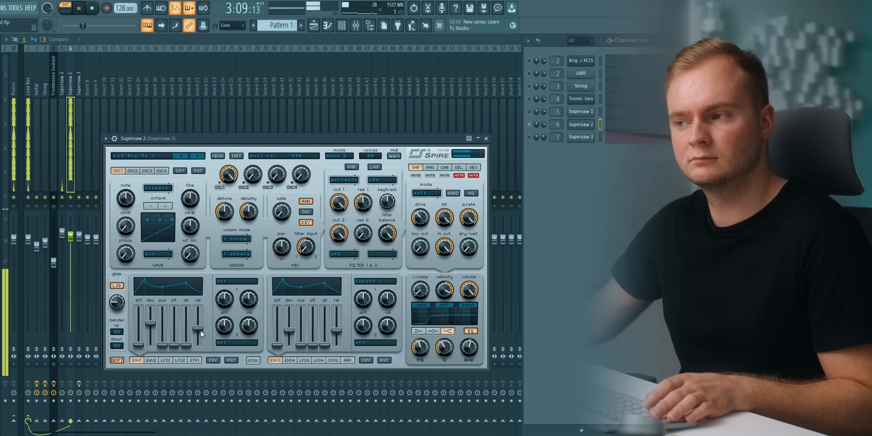
{"action": "left_click", "coordinate": [582, 125]}
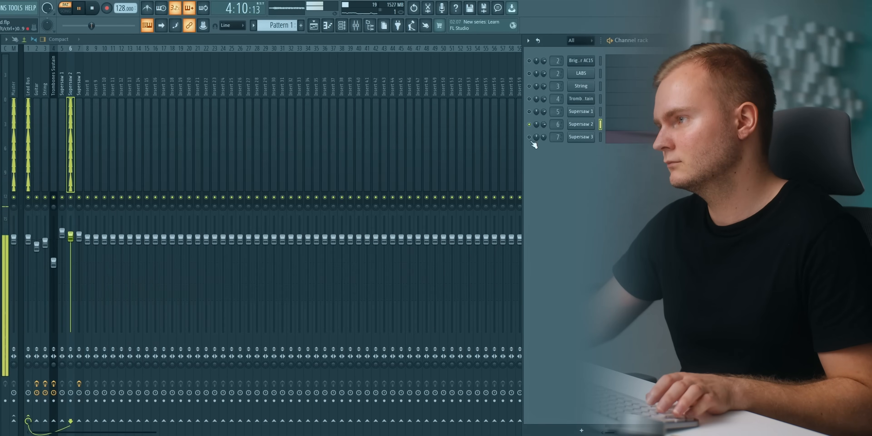
Check the envelope 1 release in Supersaw 3's Spire synth, re-enable all channels and return to the mixer.
{"action": "left_click", "coordinate": [581, 137]}
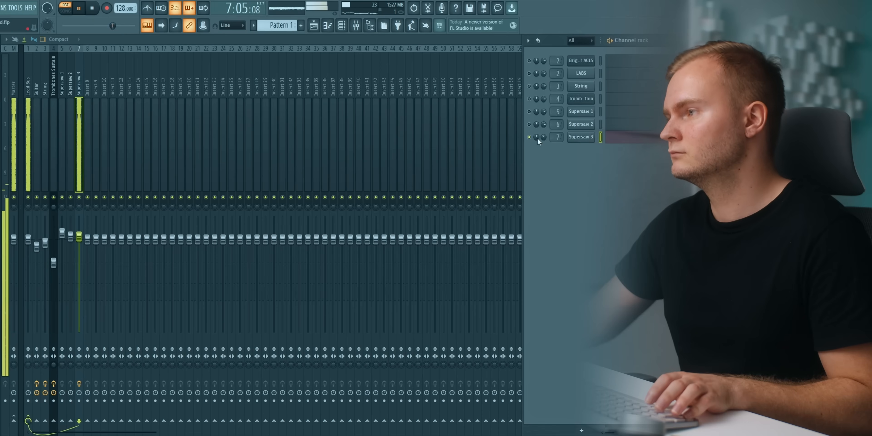
{"action": "left_click", "coordinate": [524, 139]}
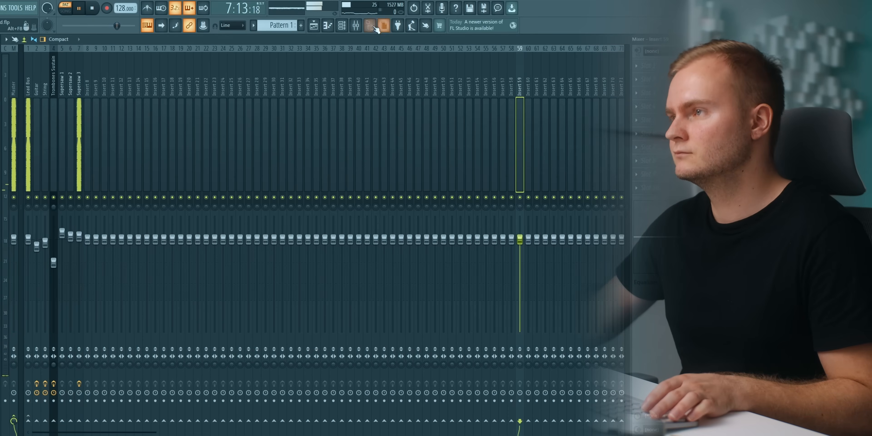
{"action": "left_click", "coordinate": [357, 27]}
{"action": "left_click", "coordinate": [356, 26]}
{"action": "left_click", "coordinate": [342, 27]}
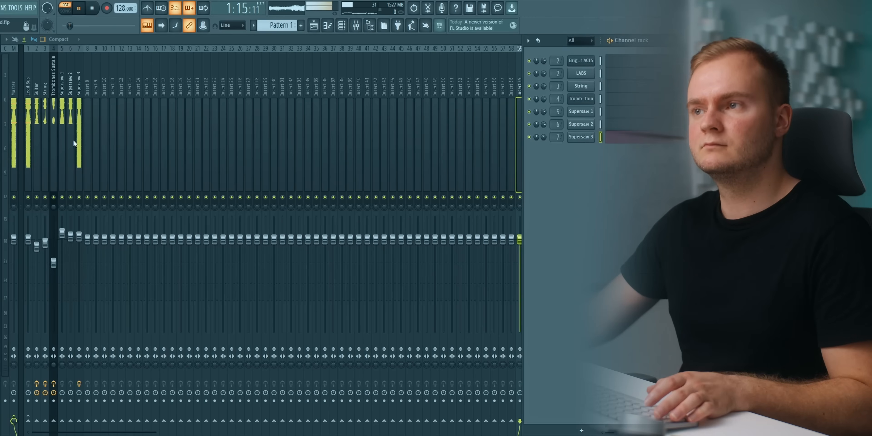
{"action": "key", "text": "F6"}
Solo the Lead Bus and the Guitar track to audition them, and unsolo them again.
{"action": "left_click", "coordinate": [29, 196]}
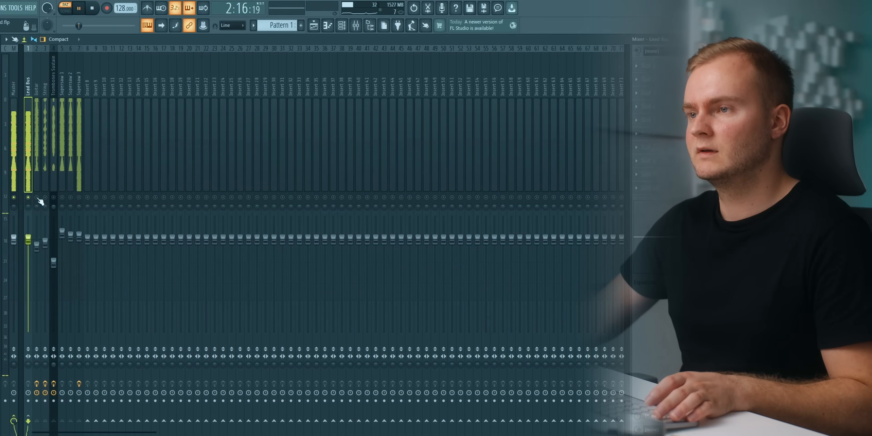
{"action": "left_click", "coordinate": [37, 198]}
{"action": "key", "text": "space"}
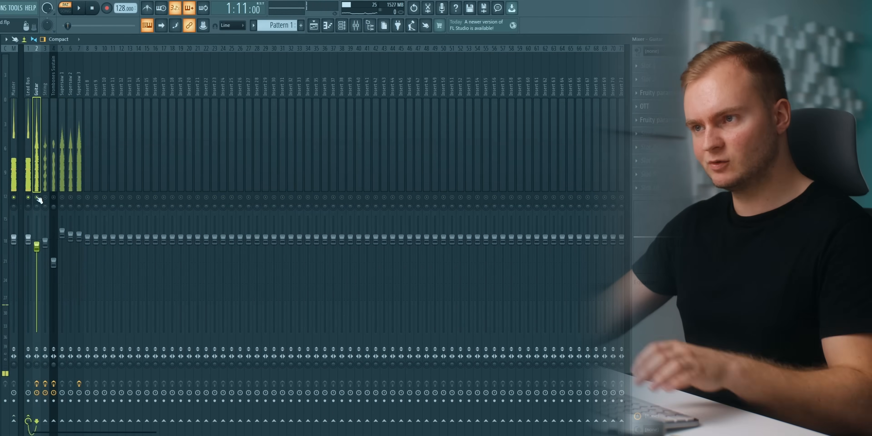
{"action": "right_click", "coordinate": [37, 197]}
Rebalance the playing lead by lowering the Guitar track a little and raising Supersaw 1 slightly.
{"action": "key", "text": "space"}
{"action": "left_click_drag", "start_coordinate": [39, 248], "coordinate": [64, 230]}
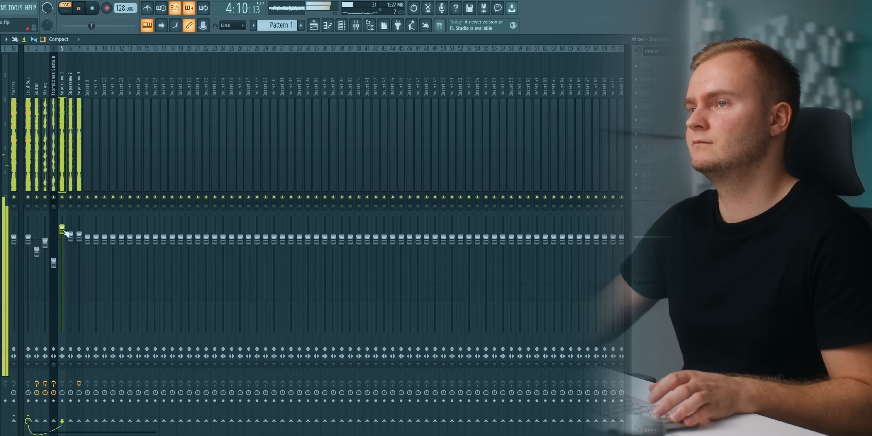
{"action": "left_click", "coordinate": [38, 251]}
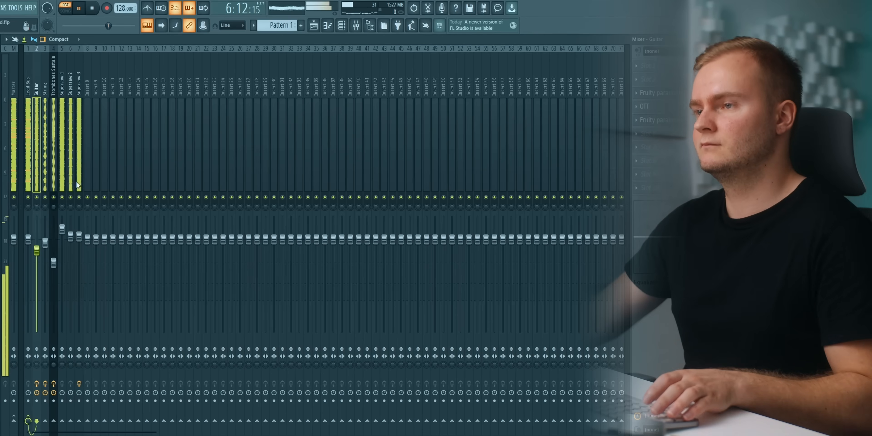
{"action": "left_click_drag", "start_coordinate": [37, 252], "coordinate": [38, 253]}
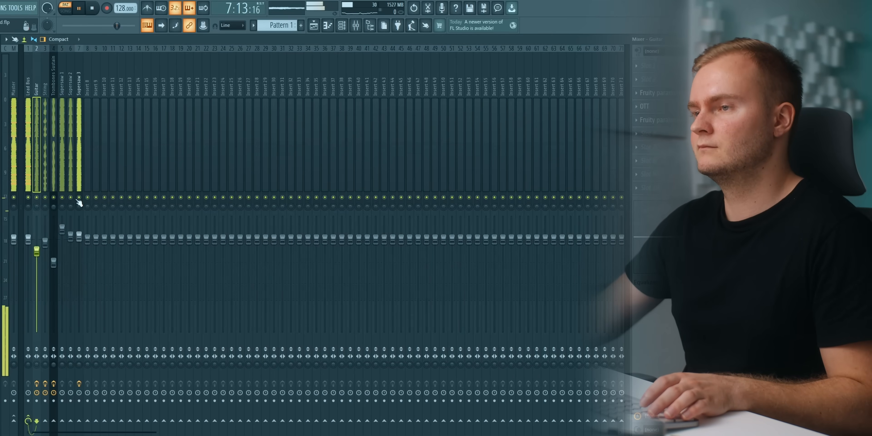
Compare Supersaw 3 and Supersaw 1 by soloing each mixer track in turn during playback.
{"action": "left_click", "coordinate": [81, 190]}
{"action": "key", "text": "space"}
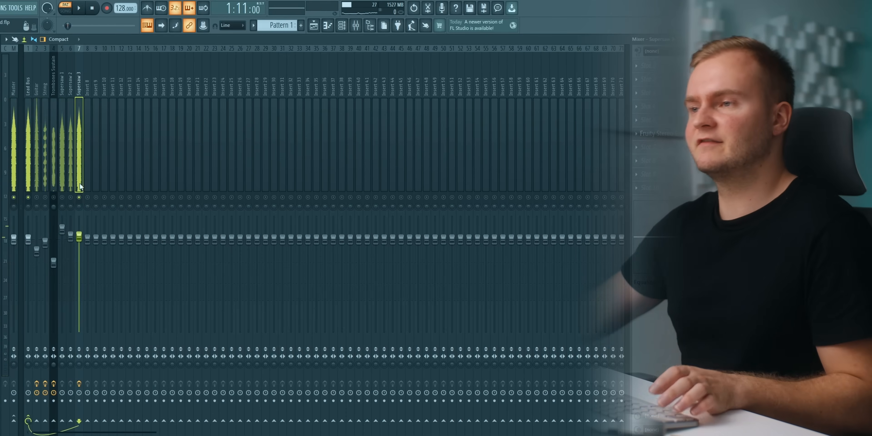
{"action": "left_click", "coordinate": [64, 200]}
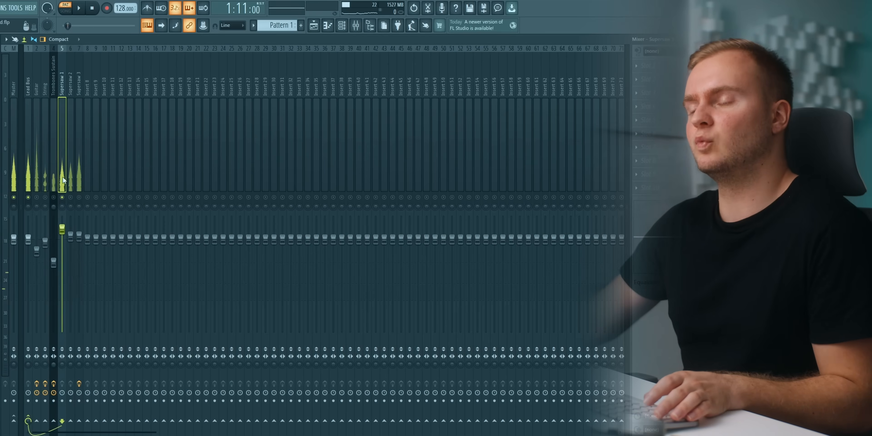
{"action": "key", "text": "space"}
{"action": "left_click", "coordinate": [80, 196]}
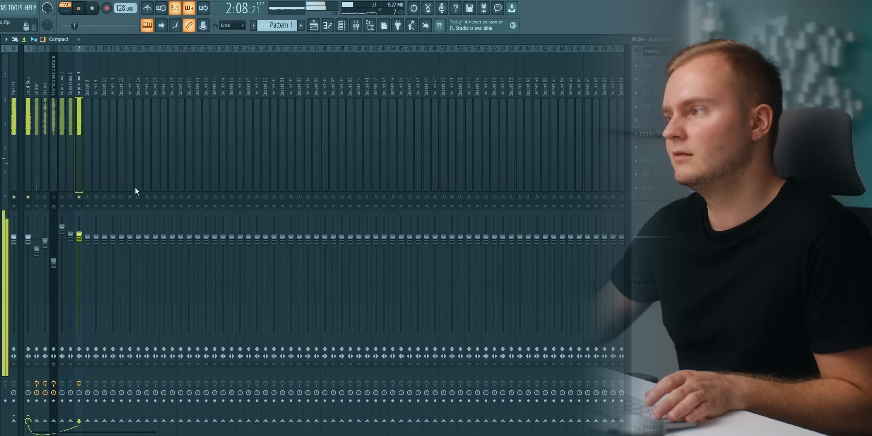
Insert a Fruity parametric EQ 2 on the Supersaw 3 track and cut its treble with band 6.
{"action": "key", "text": "space"}
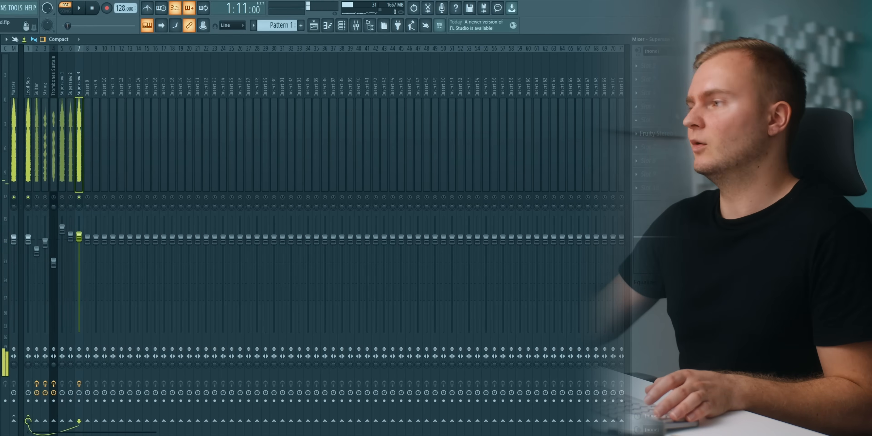
{"action": "left_click", "coordinate": [637, 93]}
{"action": "left_click", "coordinate": [529, 87]}
{"action": "key", "text": "space"}
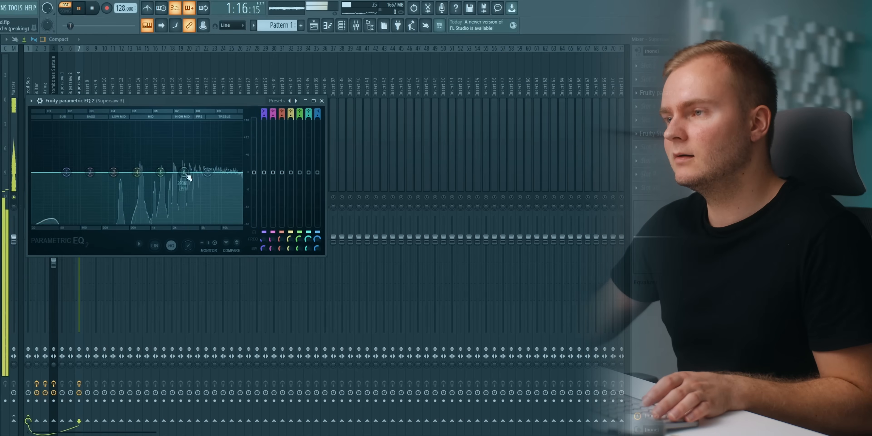
{"action": "left_click_drag", "start_coordinate": [188, 178], "coordinate": [218, 206]}
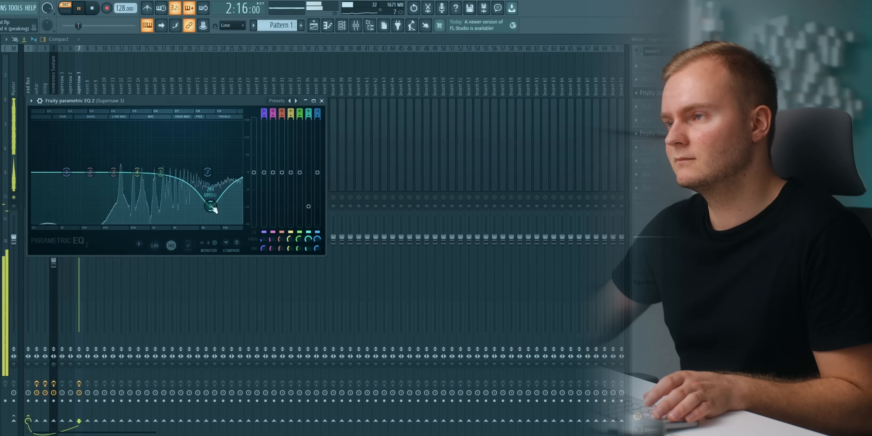
{"action": "left_click", "coordinate": [657, 92]}
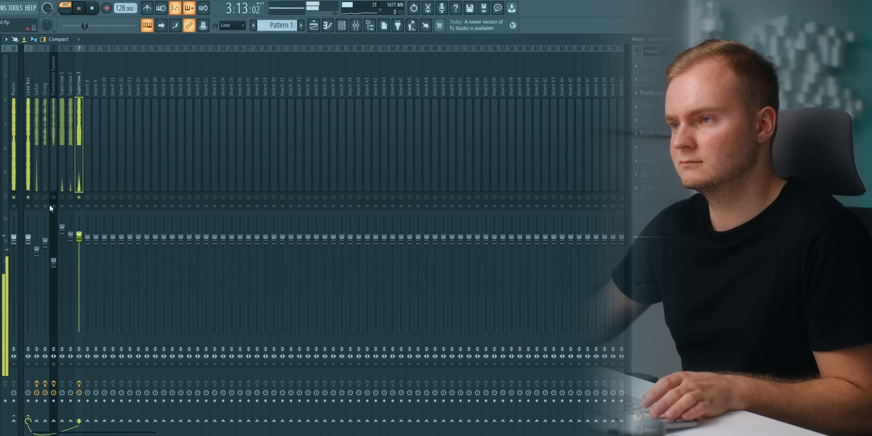
Unsolo Supersaw 3, raise its fader slightly, and reshape its EQ with a lighter treble cut and gentle mid cuts.
{"action": "right_click", "coordinate": [79, 198]}
{"action": "left_click_drag", "start_coordinate": [84, 239], "coordinate": [84, 233]}
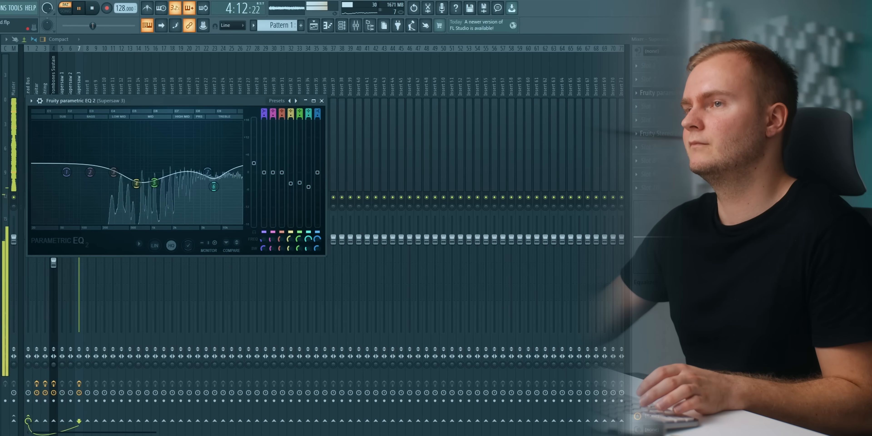
{"action": "left_click", "coordinate": [673, 94]}
{"action": "key", "text": "space"}
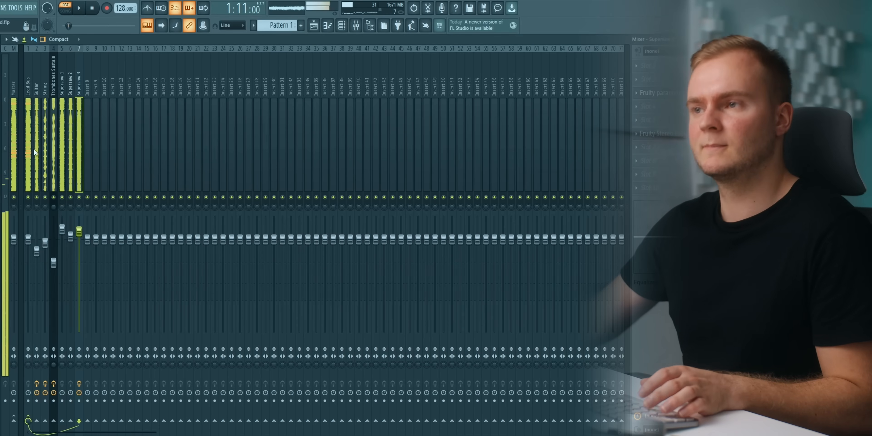
Insert a Fruity parametric EQ 2 on the Lead Bus and place its window clear of the named tracks.
{"action": "left_click", "coordinate": [28, 147]}
{"action": "left_click", "coordinate": [643, 78]}
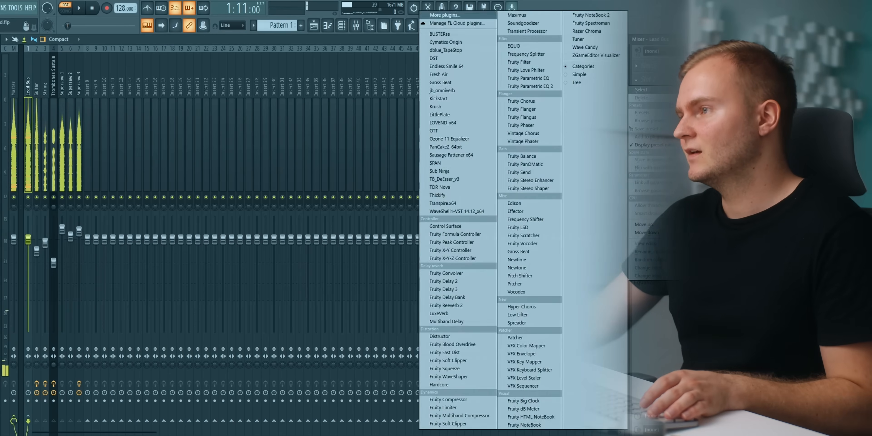
{"action": "left_click", "coordinate": [516, 86]}
{"action": "left_click_drag", "start_coordinate": [153, 117], "coordinate": [210, 116]}
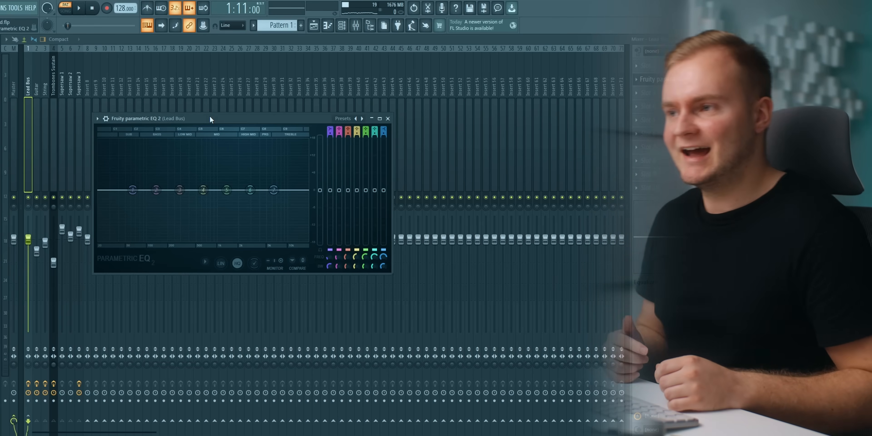
{"action": "left_click_drag", "start_coordinate": [210, 117], "coordinate": [241, 117]}
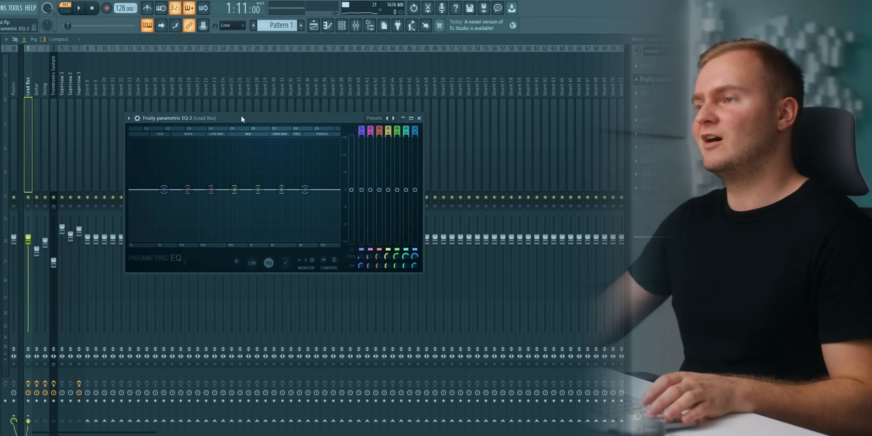
Load the 30Hz + 18kHz cut preset in the Lead Bus EQ and raise the high-pass cutoff to remove more lows.
{"action": "left_click", "coordinate": [388, 118]}
{"action": "left_click", "coordinate": [395, 135]}
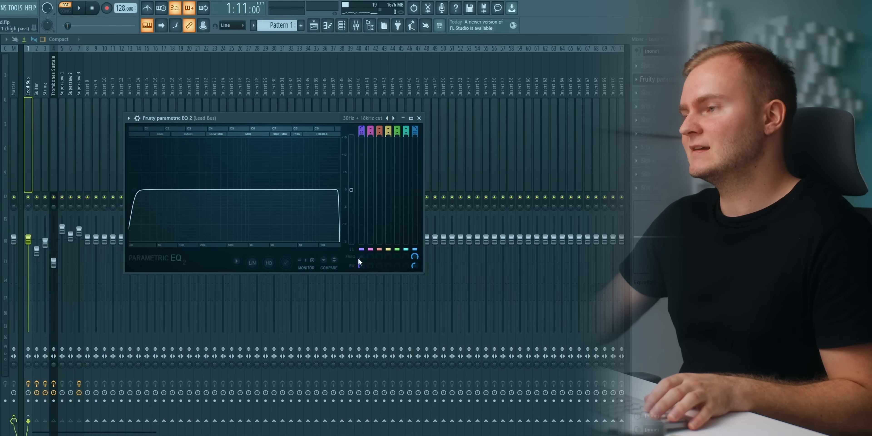
{"action": "left_click_drag", "start_coordinate": [362, 255], "coordinate": [363, 233]}
{"action": "key", "text": "space"}
{"action": "key", "text": "space"}
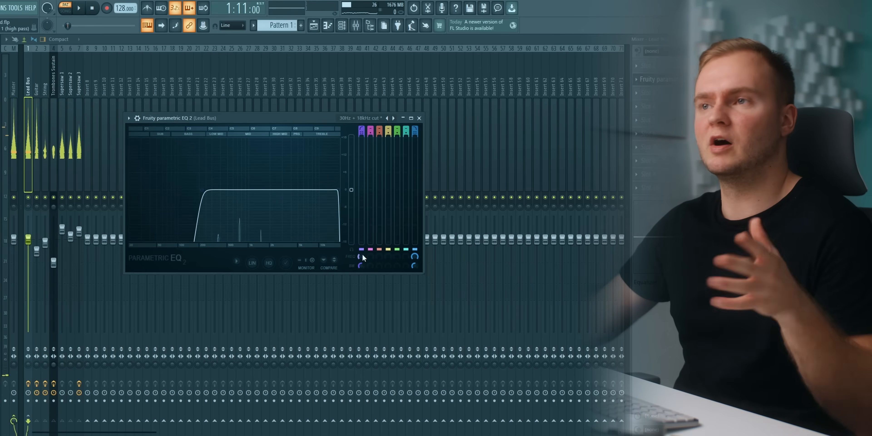
Soften the low-pass slope of the Lead Bus EQ during playback and close the EQ.
{"action": "key", "text": "space"}
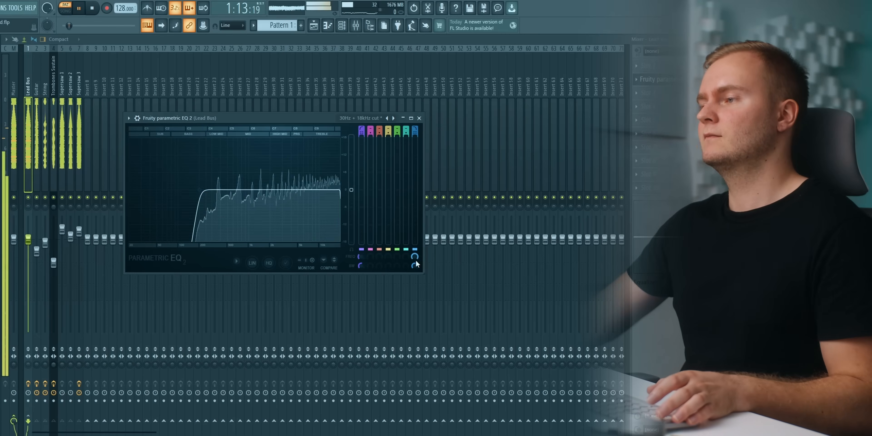
{"action": "key", "text": "space"}
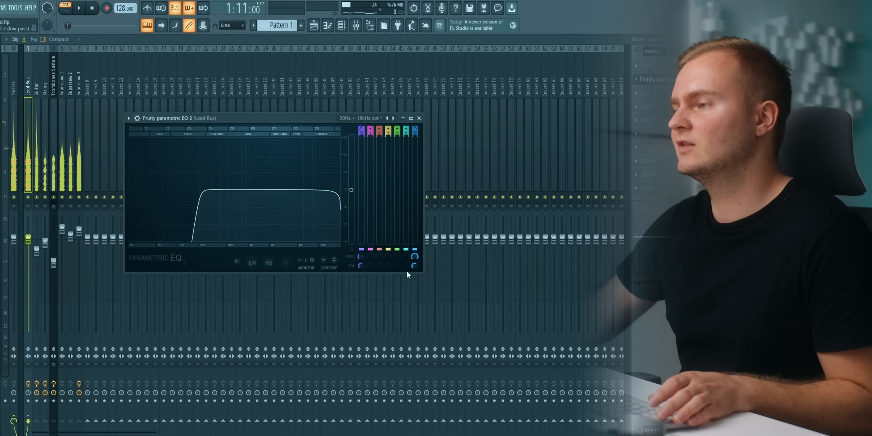
{"action": "key", "text": "space"}
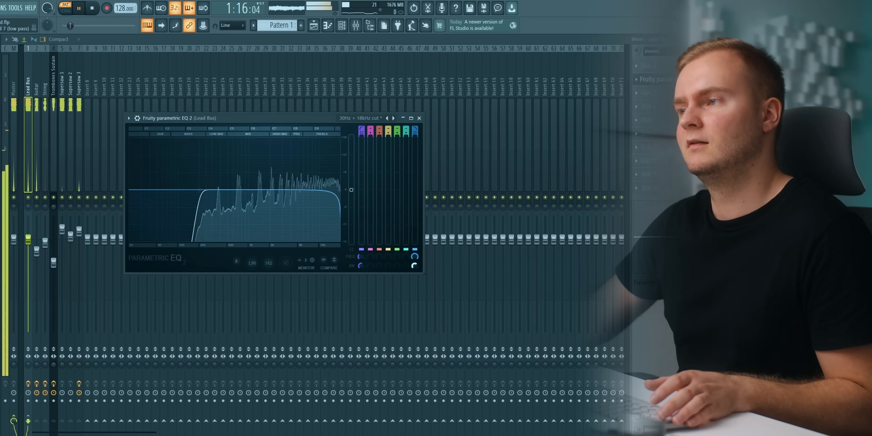
{"action": "left_click", "coordinate": [419, 118]}
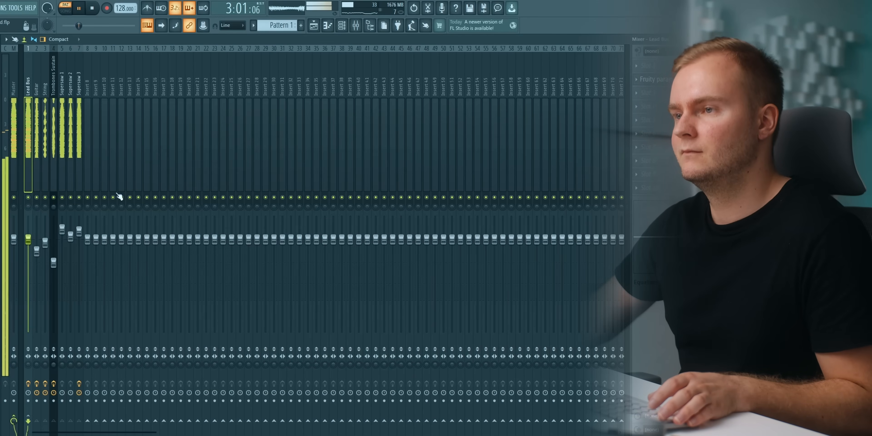
Compare the Guitar, String and three Supersaw tracks by soloing them in turn during playback.
{"action": "right_click", "coordinate": [37, 197]}
{"action": "left_click", "coordinate": [45, 186]}
{"action": "key", "text": "space"}
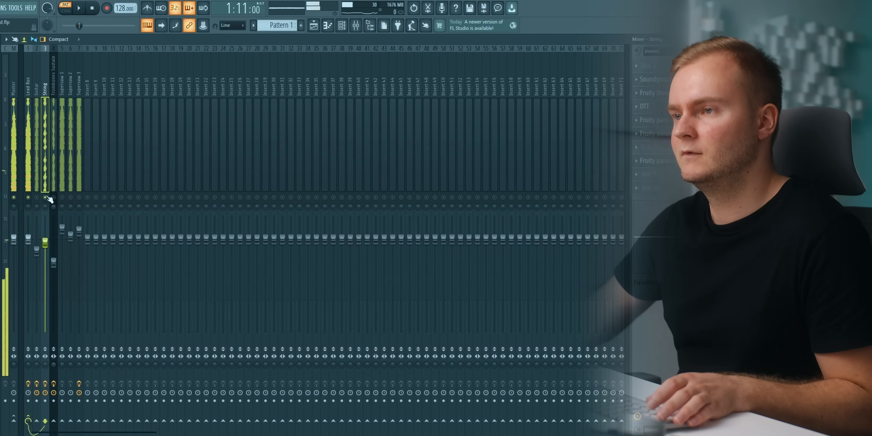
{"action": "right_click", "coordinate": [45, 197]}
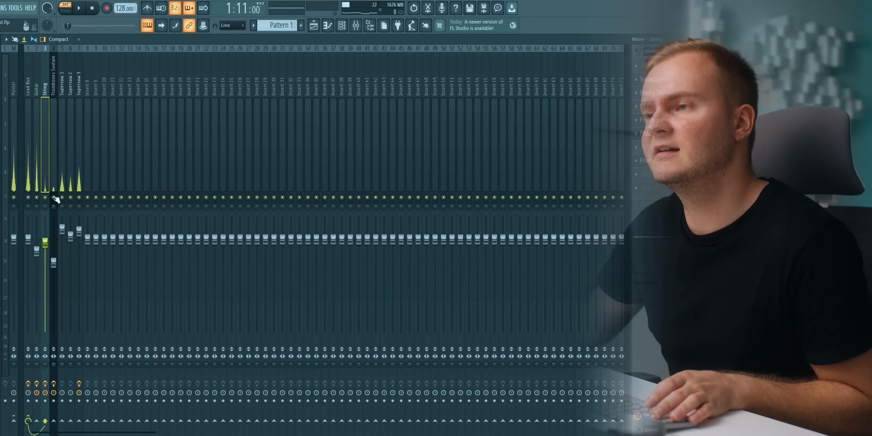
{"action": "key", "text": "space"}
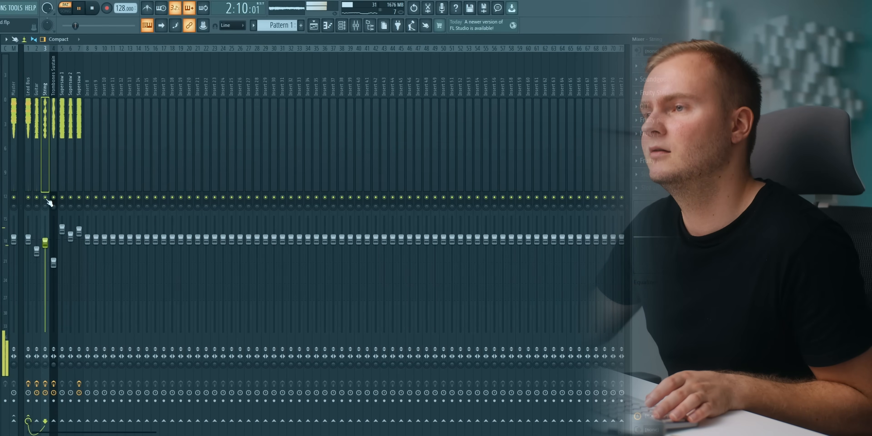
{"action": "right_click", "coordinate": [47, 200]}
{"action": "right_click", "coordinate": [62, 198]}
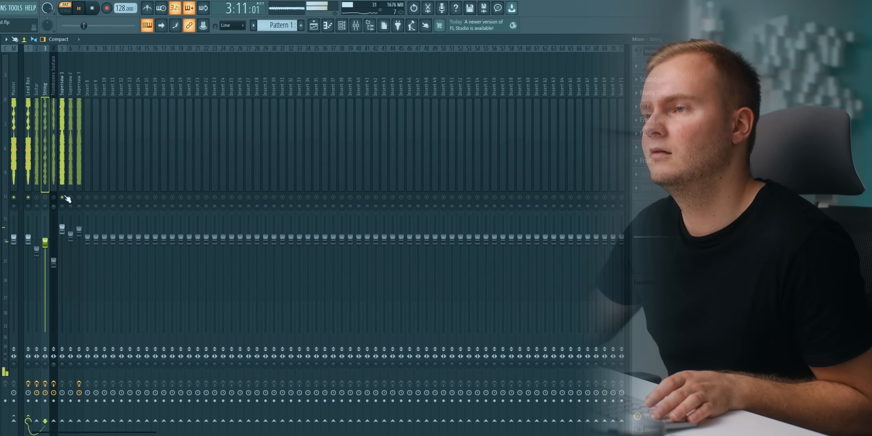
{"action": "right_click", "coordinate": [71, 198]}
{"action": "right_click", "coordinate": [78, 197]}
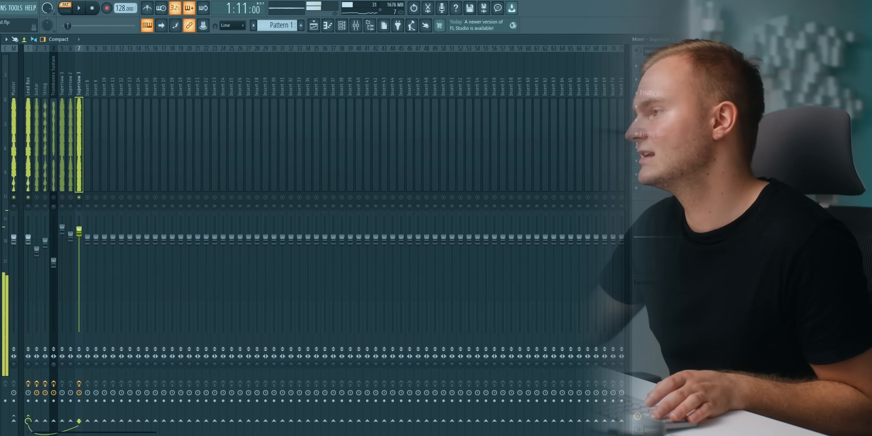
Add a second Fruity parametric EQ 2 to Supersaw 3 and dip its high mids with band 6.
{"action": "left_click", "coordinate": [646, 106]}
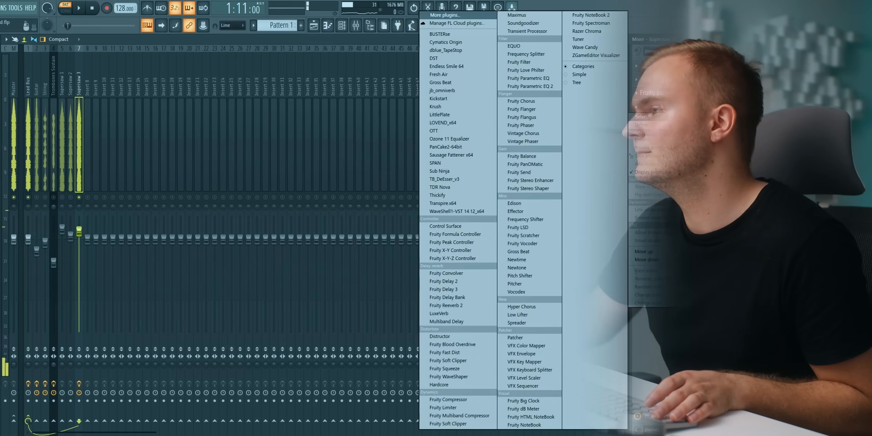
{"action": "left_click", "coordinate": [542, 84]}
{"action": "left_click_drag", "start_coordinate": [195, 183], "coordinate": [204, 200]}
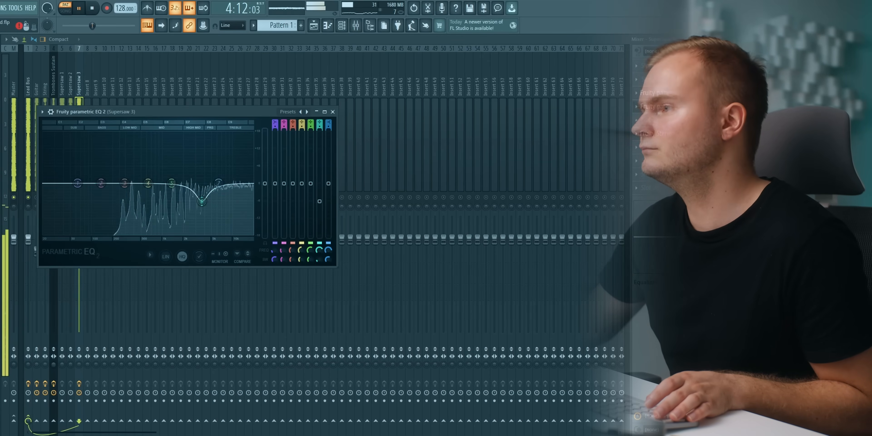
{"action": "key", "text": "Escape"}
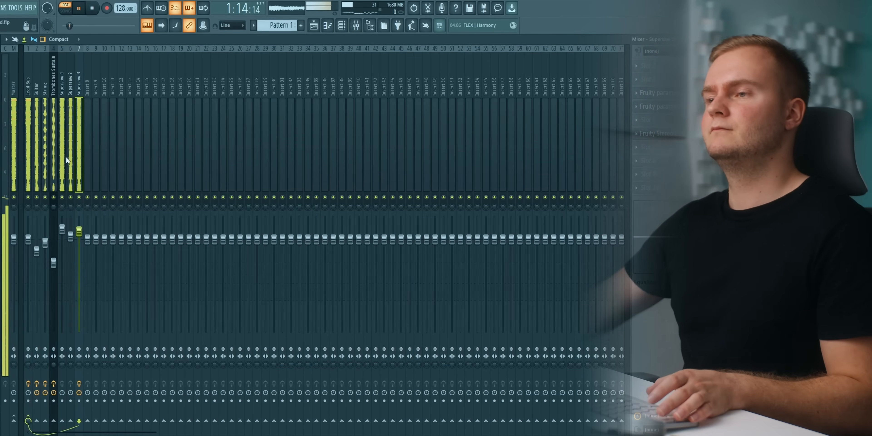
Raise the Supersaw 2 and Supersaw 1 faders slightly while the full lead plays.
{"action": "left_click", "coordinate": [62, 230]}
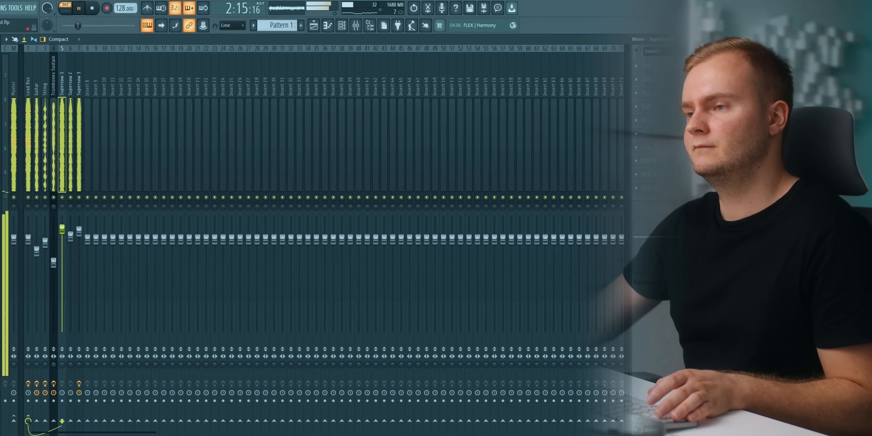
{"action": "left_click", "coordinate": [71, 237]}
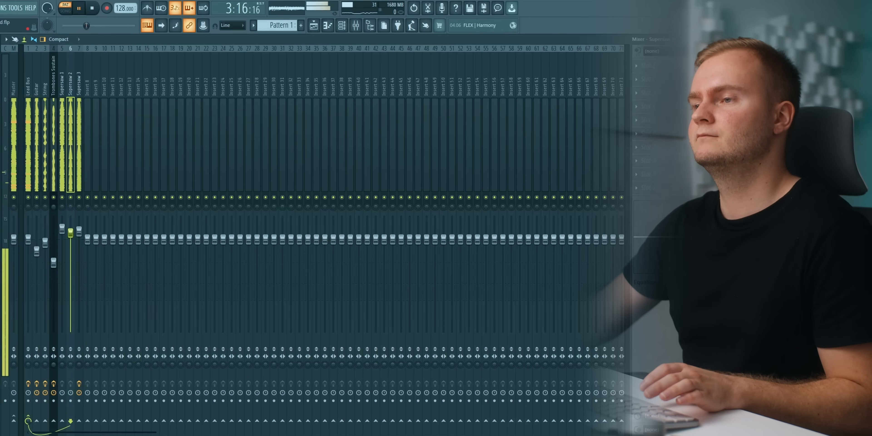
{"action": "left_click", "coordinate": [64, 227]}
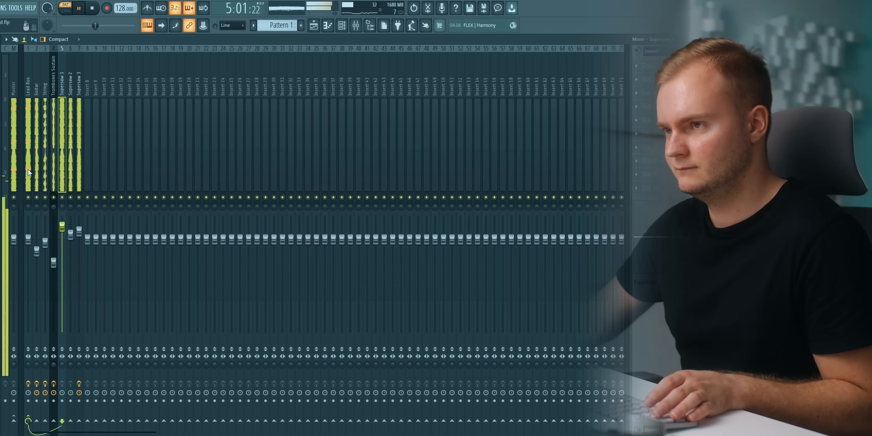
Add a second Fruity parametric EQ 2 to the Lead Bus and set a very slight mid dip with band 4.
{"action": "left_click", "coordinate": [25, 153]}
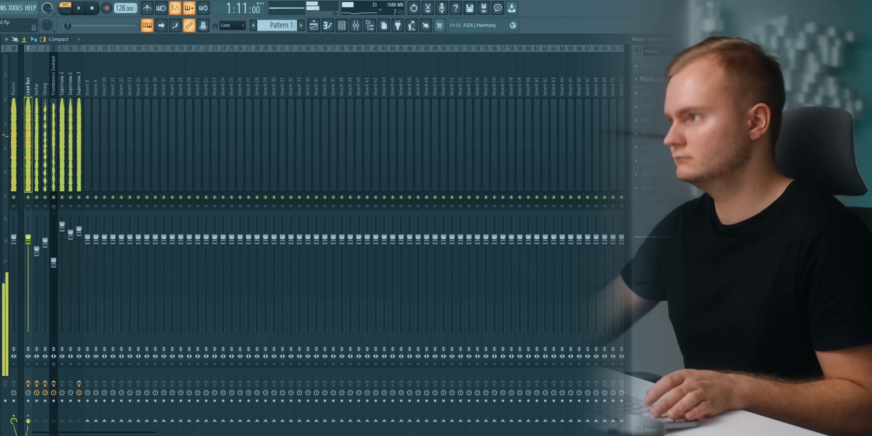
{"action": "left_click", "coordinate": [647, 92]}
{"action": "mouse_move", "coordinate": [642, 103]}
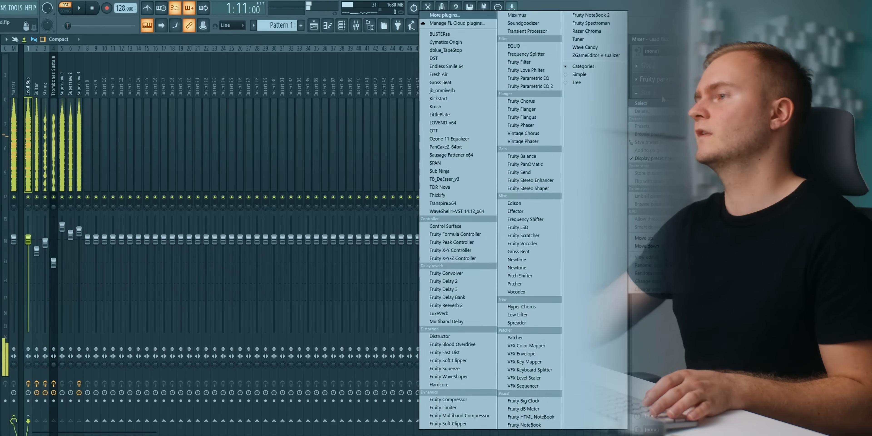
{"action": "left_click", "coordinate": [540, 86]}
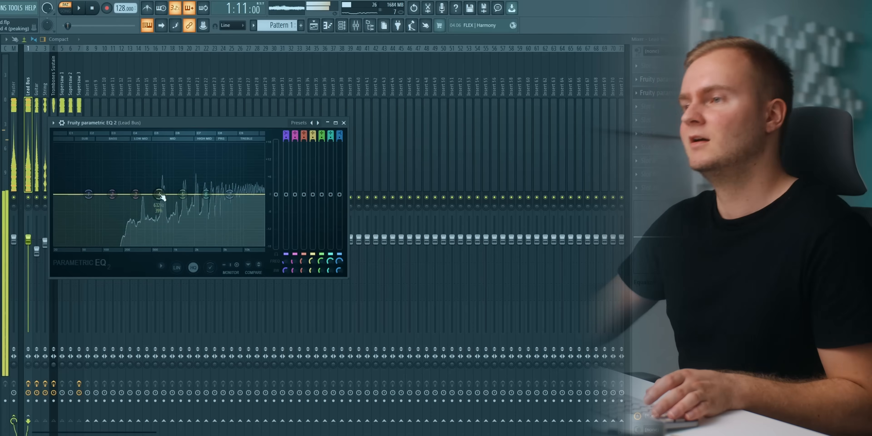
{"action": "left_click_drag", "start_coordinate": [161, 197], "coordinate": [160, 181]}
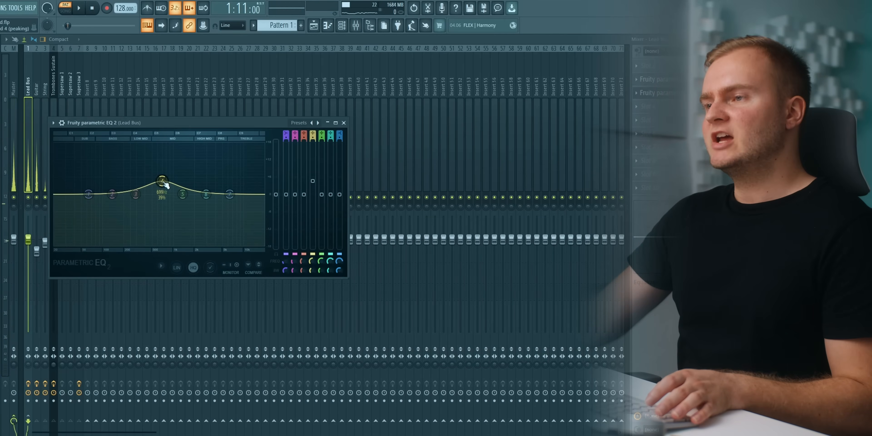
{"action": "key", "text": "space"}
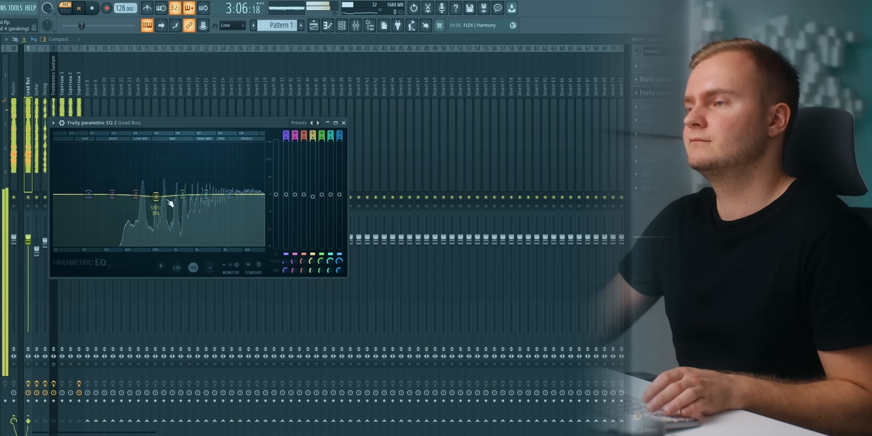
Add a subtle upper-mid and treble boost in the Lead Bus's second EQ using bands 5, 6 and 7.
{"action": "key", "text": "space"}
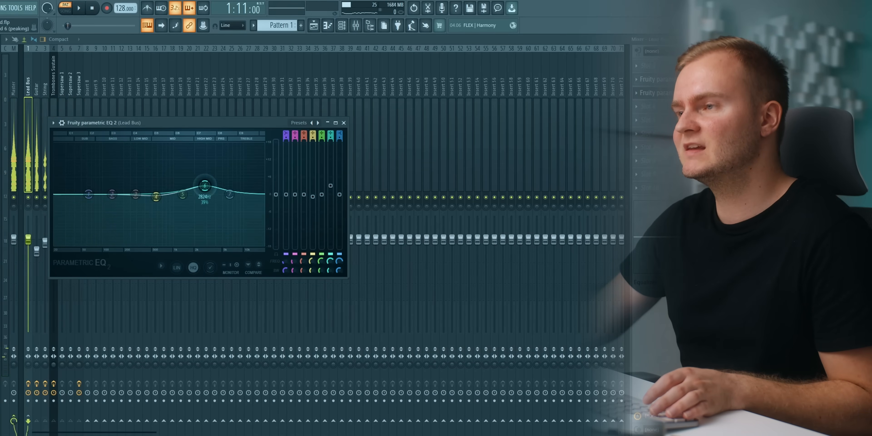
{"action": "key", "text": "space"}
{"action": "left_click_drag", "start_coordinate": [202, 187], "coordinate": [227, 194]}
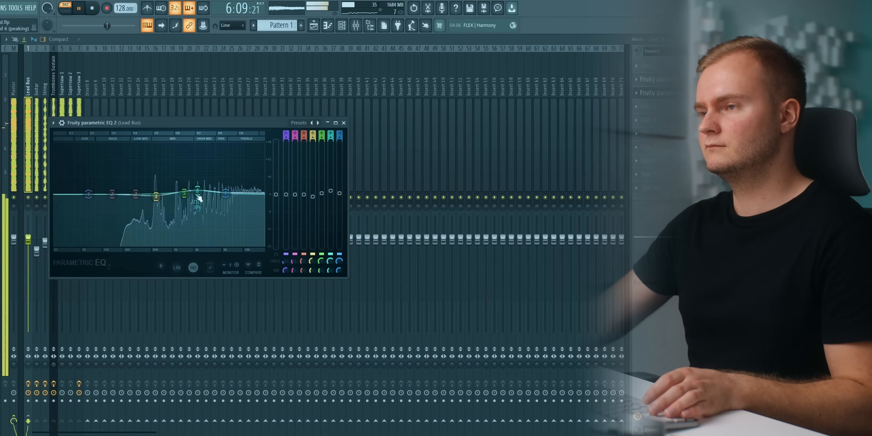
{"action": "left_click_drag", "start_coordinate": [131, 196], "coordinate": [235, 194]}
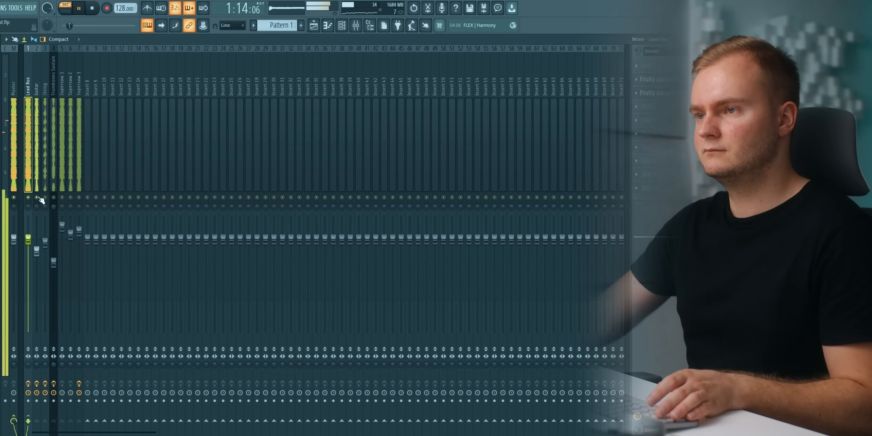
Insert another Fruity parametric EQ 2 on the soloed Guitar track and gently cut its upper mids with bands 5 and 6.
{"action": "left_click", "coordinate": [38, 183]}
{"action": "key", "text": "space"}
{"action": "left_click", "coordinate": [637, 134]}
{"action": "left_click", "coordinate": [532, 88]}
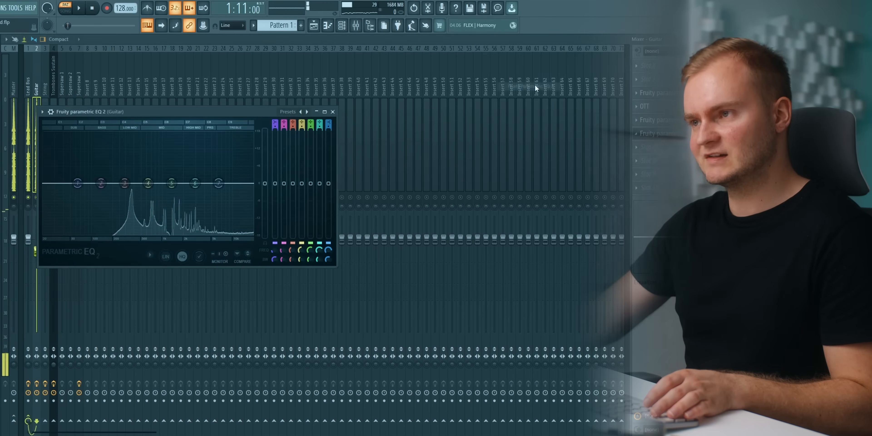
{"action": "key", "text": "space"}
{"action": "mouse_move", "coordinate": [195, 183]}
{"action": "left_mouse_down"}
{"action": "mouse_move", "coordinate": [195, 146]}
{"action": "mouse_move", "coordinate": [196, 191]}
{"action": "mouse_move", "coordinate": [179, 188]}
{"action": "left_mouse_up"}
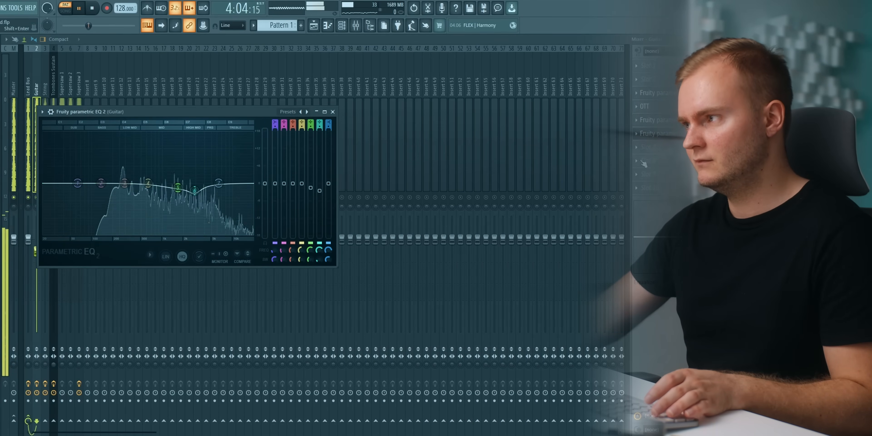
Lower the Supersaw 1 fader slightly and nudge the Supersaw 3 fader up while the full lead plays.
{"action": "key", "text": "Escape"}
{"action": "key", "text": "space"}
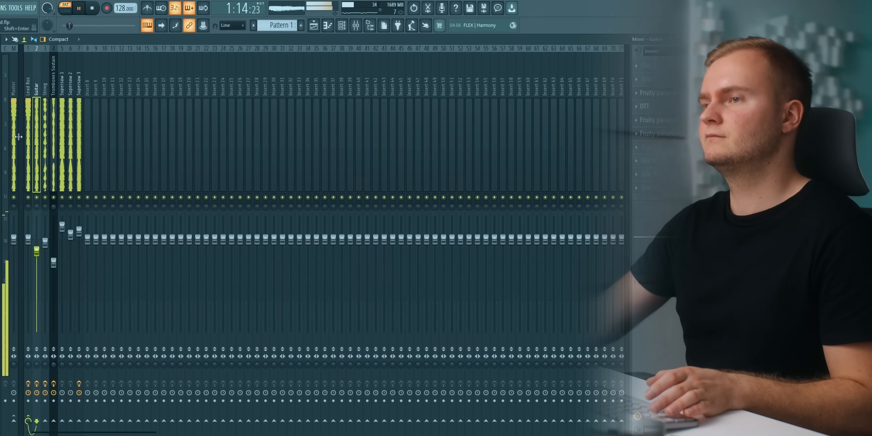
{"action": "left_click", "coordinate": [12, 139]}
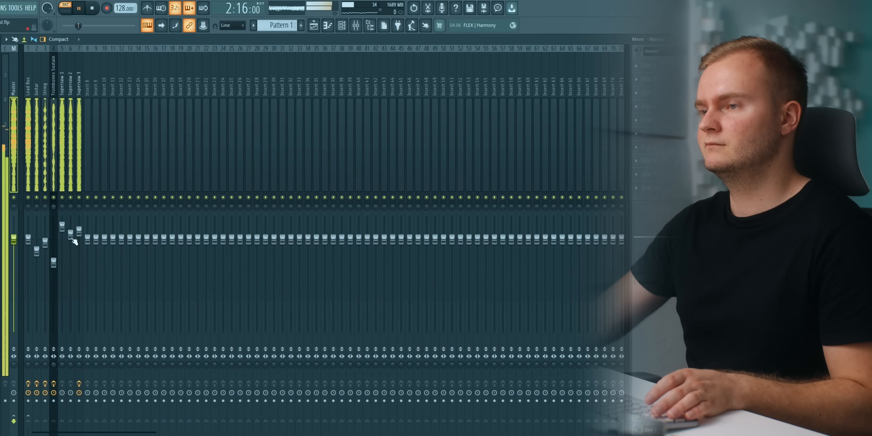
{"action": "left_click", "coordinate": [81, 199]}
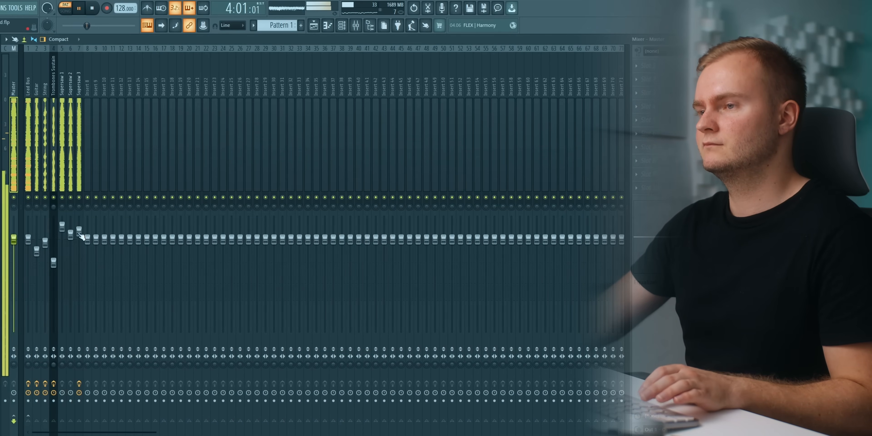
{"action": "left_click_drag", "start_coordinate": [62, 227], "coordinate": [62, 233]}
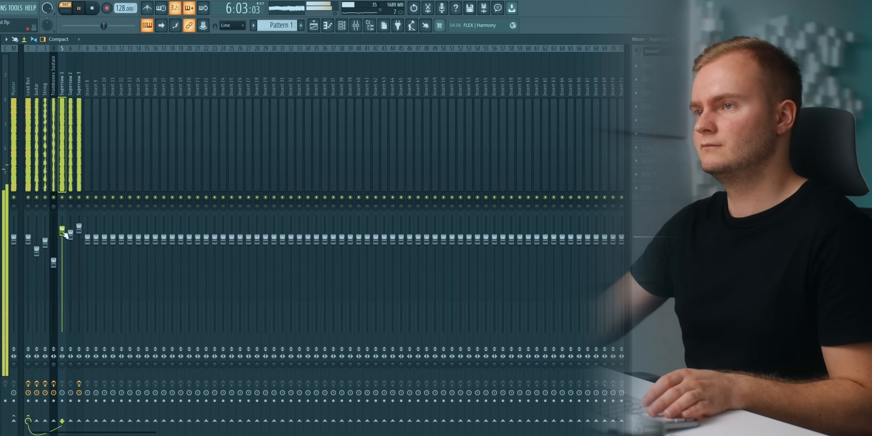
Rebalance the acoustic layers: raise the String and Trombones Sustain faders slightly and lower the Guitar fader a touch.
{"action": "left_click_drag", "start_coordinate": [47, 242], "coordinate": [46, 248]}
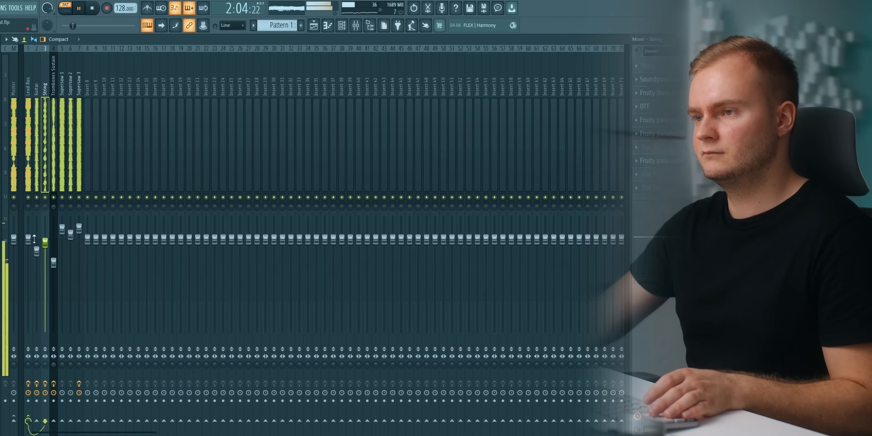
{"action": "left_click", "coordinate": [36, 241]}
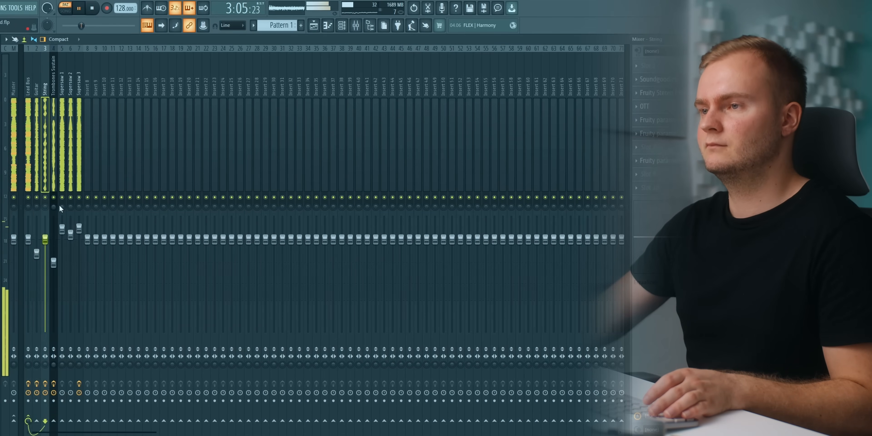
{"action": "left_click", "coordinate": [54, 260]}
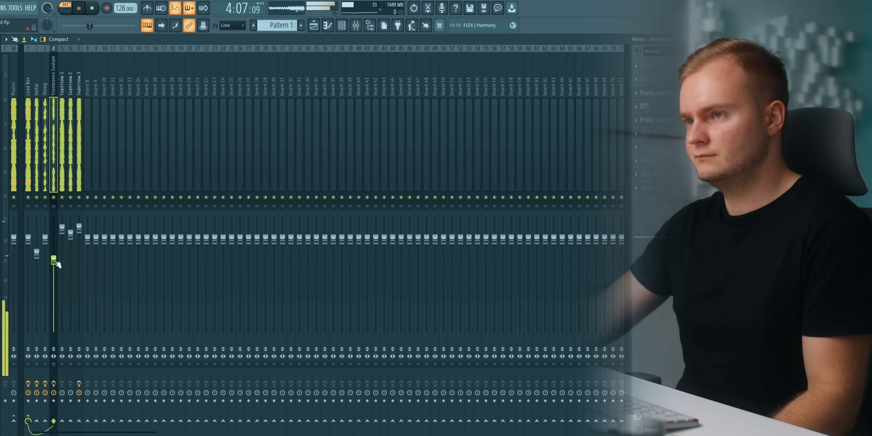
Insert a Fruity Peak Controller in the next free effect slot of the Lead Bus.
{"action": "left_click", "coordinate": [25, 121]}
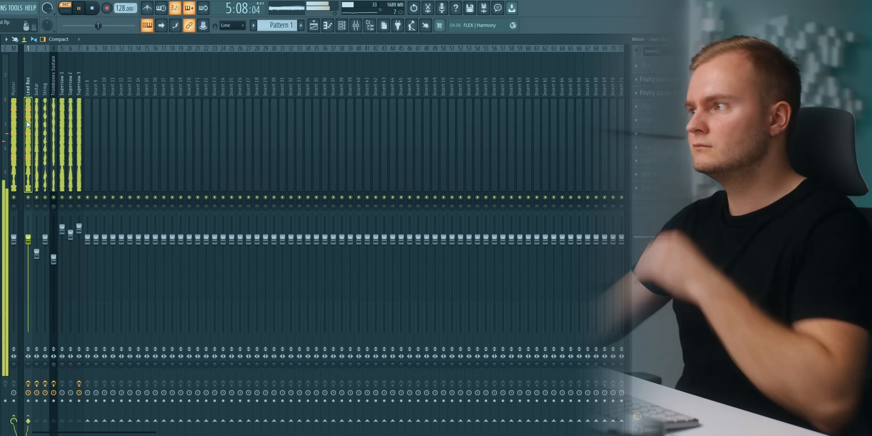
{"action": "key", "text": "space"}
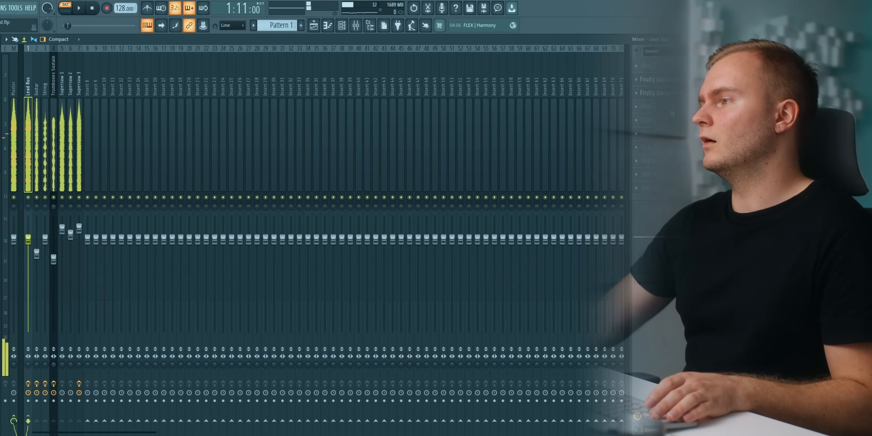
{"action": "left_click", "coordinate": [673, 113]}
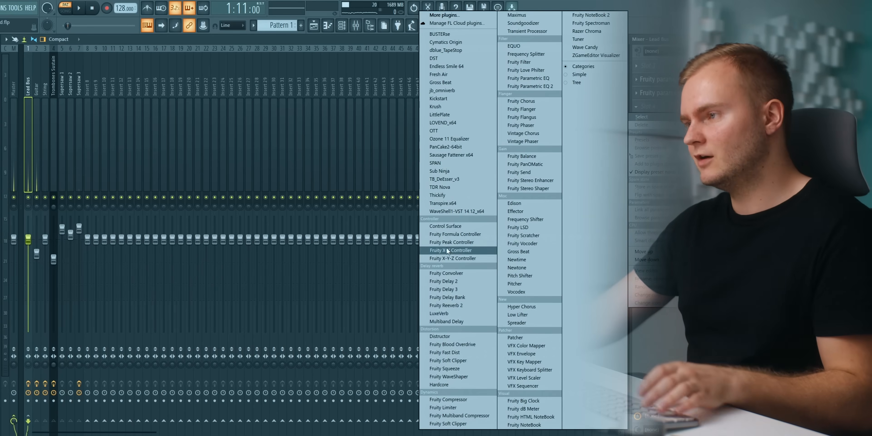
{"action": "left_click", "coordinate": [450, 242]}
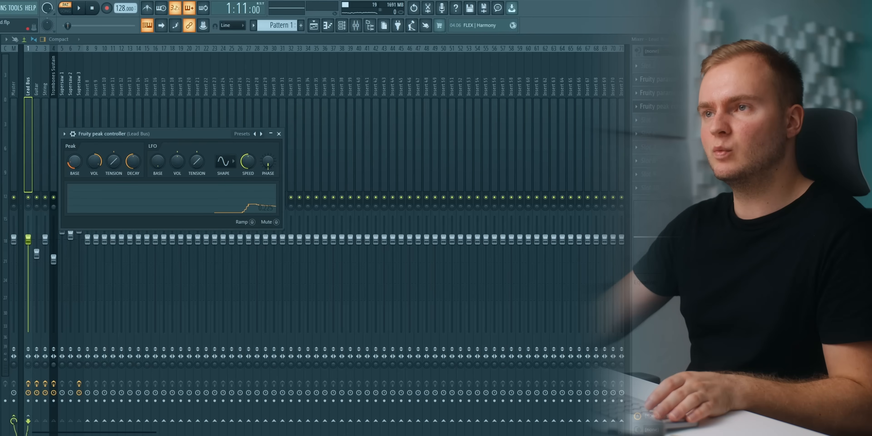
{"action": "left_click_drag", "start_coordinate": [100, 137], "coordinate": [137, 141]}
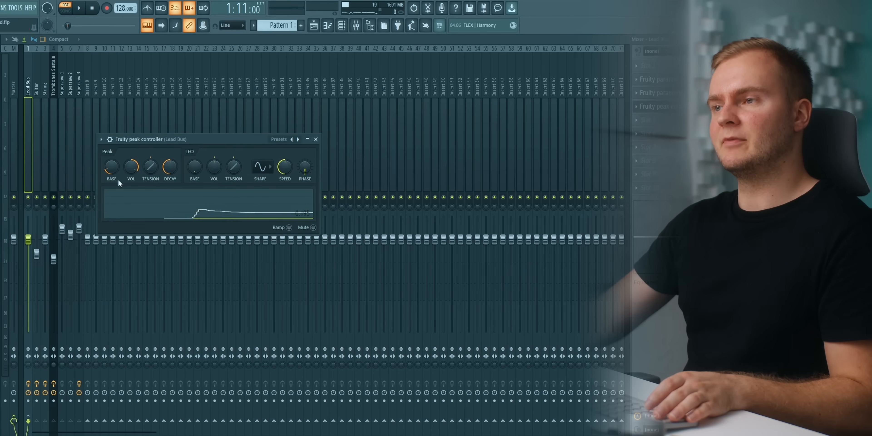
{"action": "key", "text": "space"}
{"action": "left_click", "coordinate": [654, 106]}
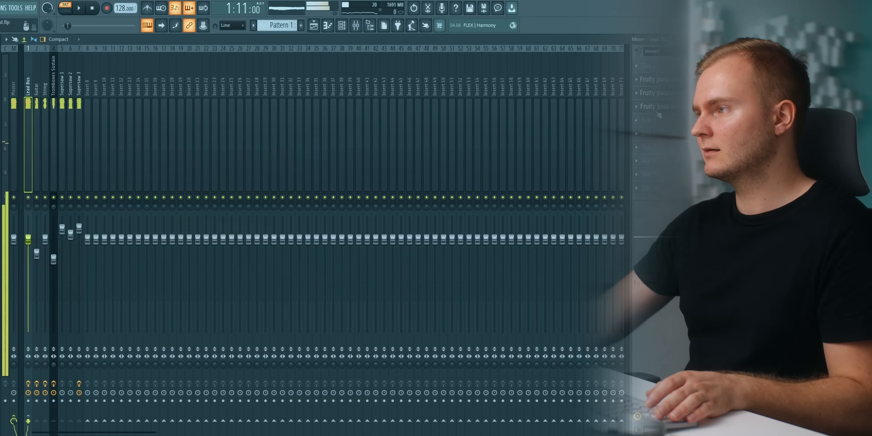
Insert Fruity Reeverb 2 on the Lead Bus and link its wet level to Peak ctrl - Peak with the Inverted mapping formula.
{"action": "left_click", "coordinate": [636, 120]}
{"action": "left_click", "coordinate": [446, 306]}
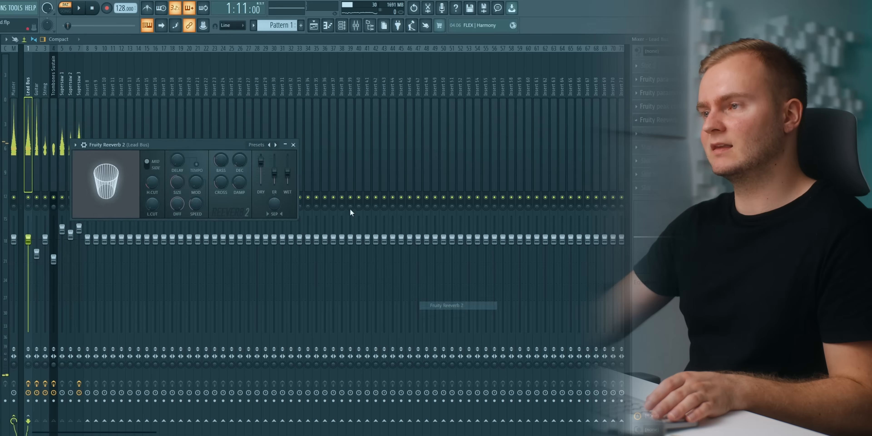
{"action": "right_click", "coordinate": [288, 177]}
{"action": "left_click", "coordinate": [327, 274]}
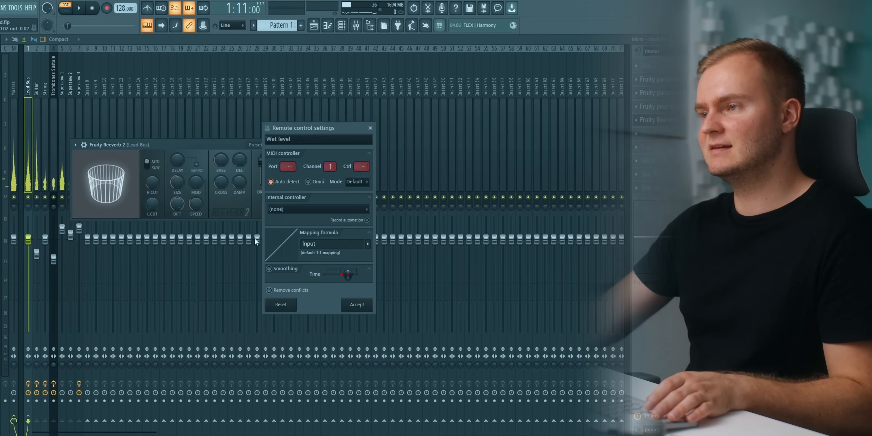
{"action": "left_click", "coordinate": [296, 210]}
{"action": "left_click", "coordinate": [295, 251]}
{"action": "left_click", "coordinate": [368, 244]}
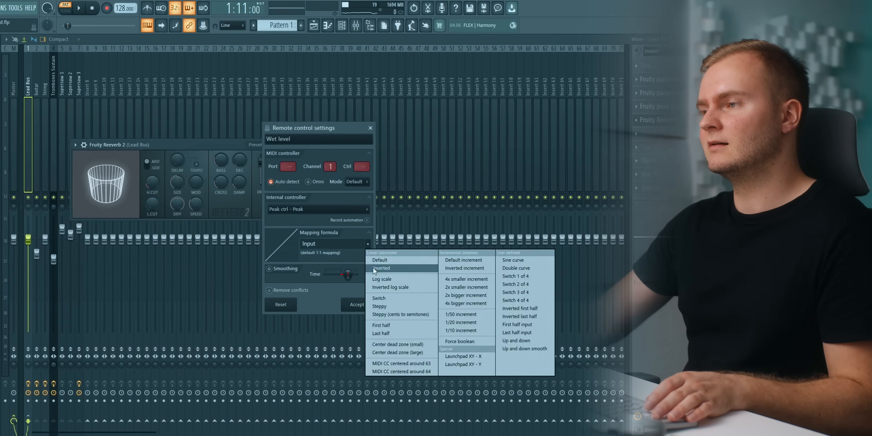
{"action": "left_click", "coordinate": [372, 268]}
{"action": "left_click", "coordinate": [347, 306]}
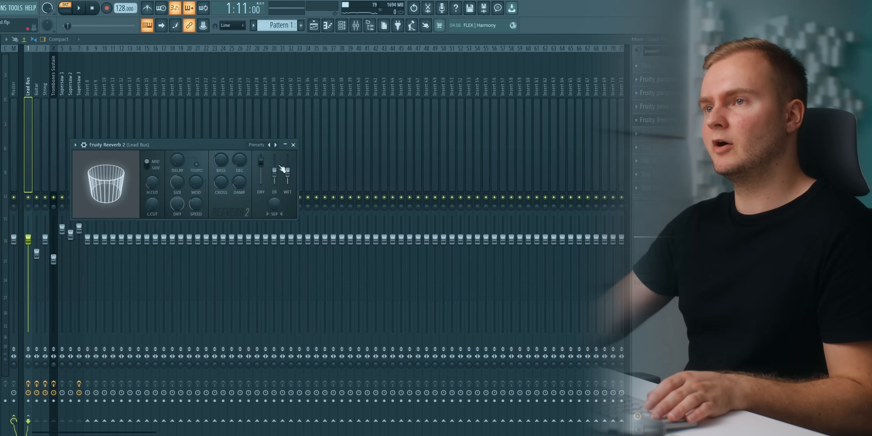
Audition the ducked reverb and fine-tune the Lead Bus peak controller's Peak volume during playback.
{"action": "key", "text": "space"}
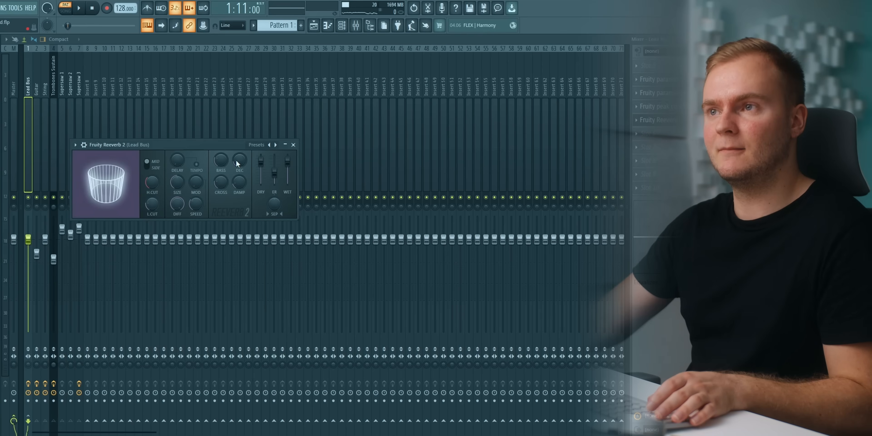
{"action": "key", "text": "space"}
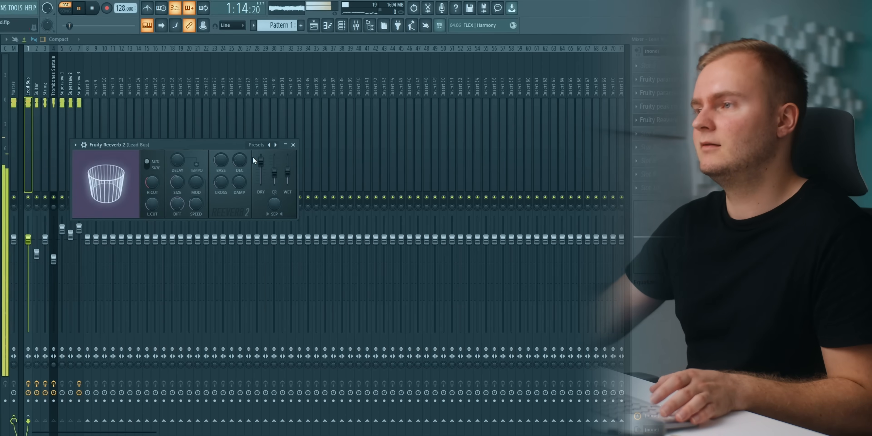
{"action": "left_click", "coordinate": [674, 121]}
{"action": "left_click", "coordinate": [671, 107]}
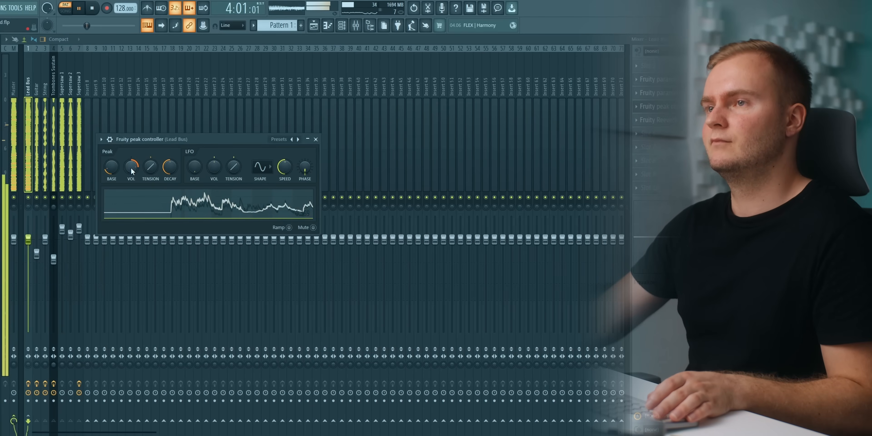
{"action": "left_click_drag", "start_coordinate": [131, 168], "coordinate": [167, 177]}
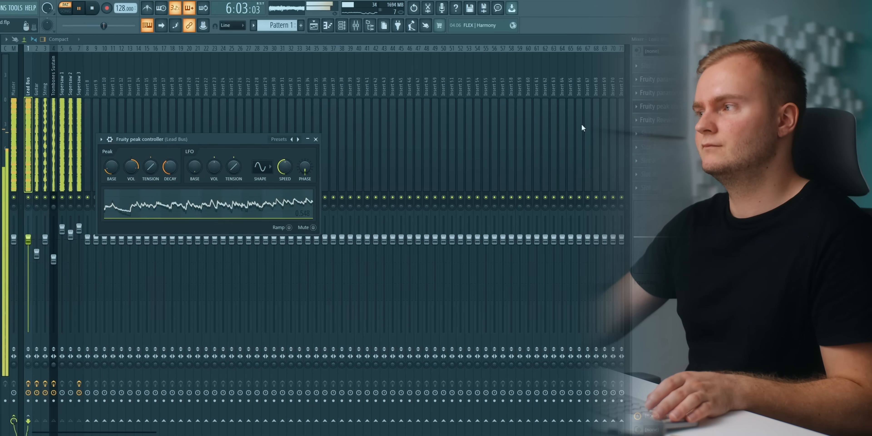
{"action": "left_click", "coordinate": [315, 140]}
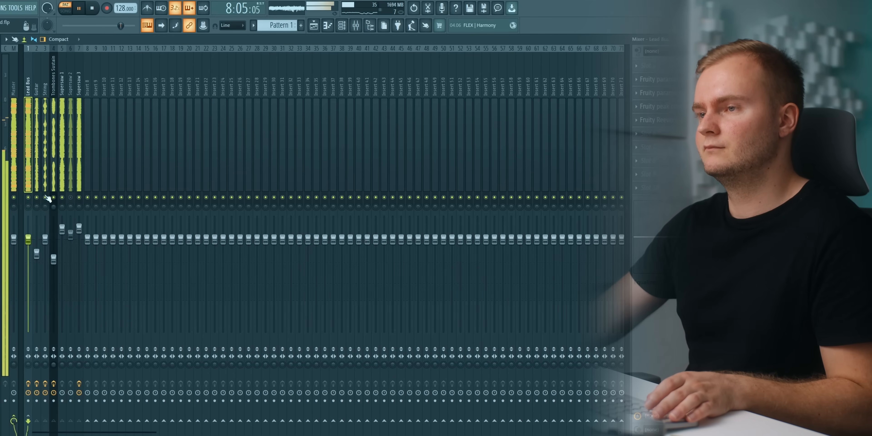
Compare the lead layers during playback by soloing the guitar and toggling the string, trombone and supersaw tracks on and off.
{"action": "right_click", "coordinate": [37, 197]}
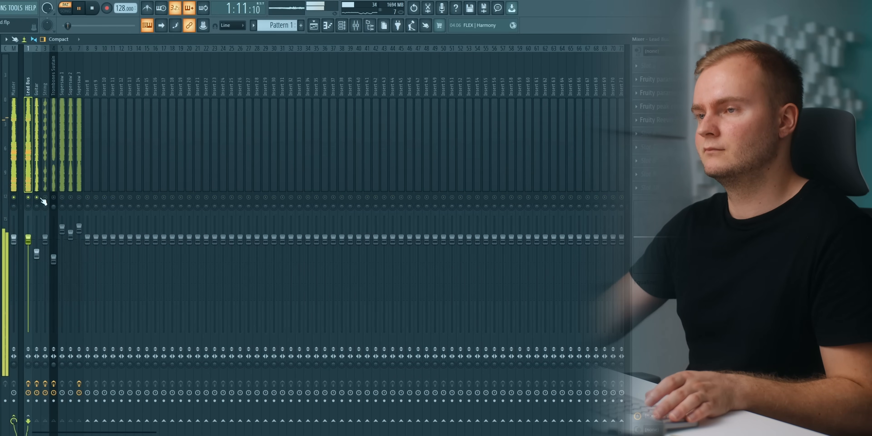
{"action": "right_click", "coordinate": [54, 199]}
{"action": "right_click", "coordinate": [37, 198]}
{"action": "right_click", "coordinate": [38, 198]}
{"action": "right_click", "coordinate": [63, 197]}
{"action": "right_click", "coordinate": [63, 197]}
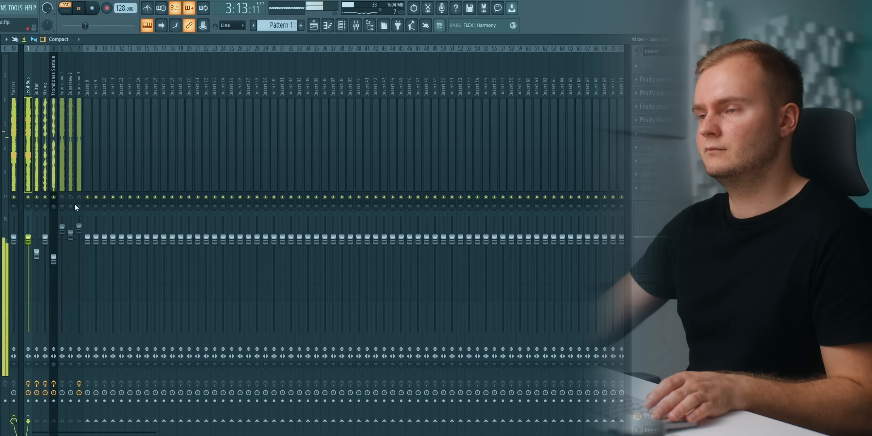
{"action": "left_click", "coordinate": [80, 197]}
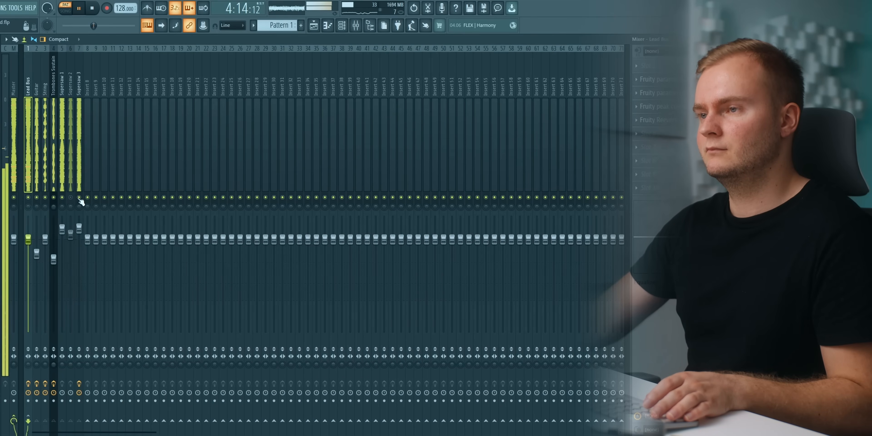
{"action": "left_click", "coordinate": [71, 198]}
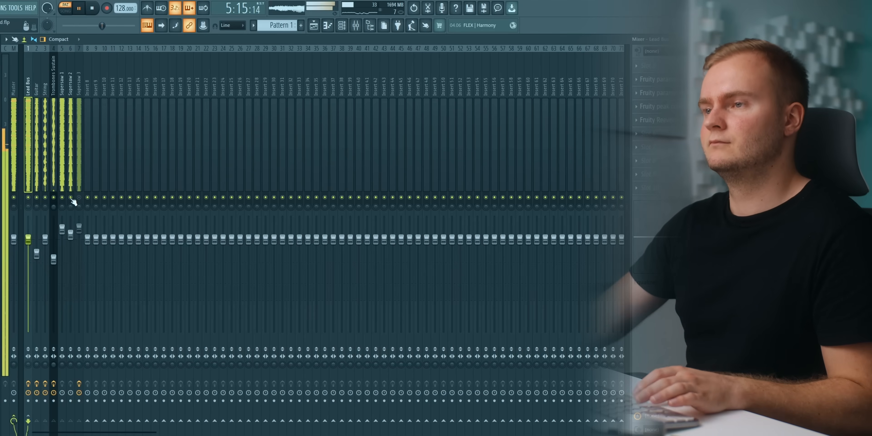
Reactivate Supersaw 3, lower its fader slightly and raise the Supersaw 2 fader against the full mix.
{"action": "left_click", "coordinate": [80, 197]}
{"action": "left_click_drag", "start_coordinate": [79, 226], "coordinate": [79, 236]}
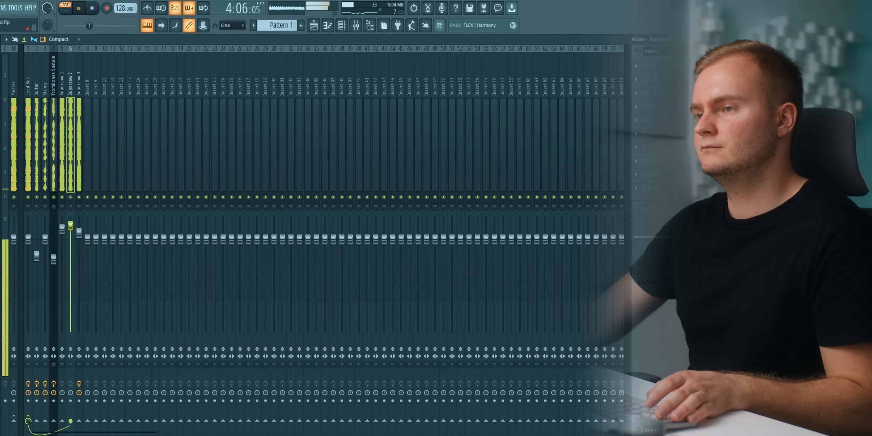
{"action": "left_click", "coordinate": [14, 128]}
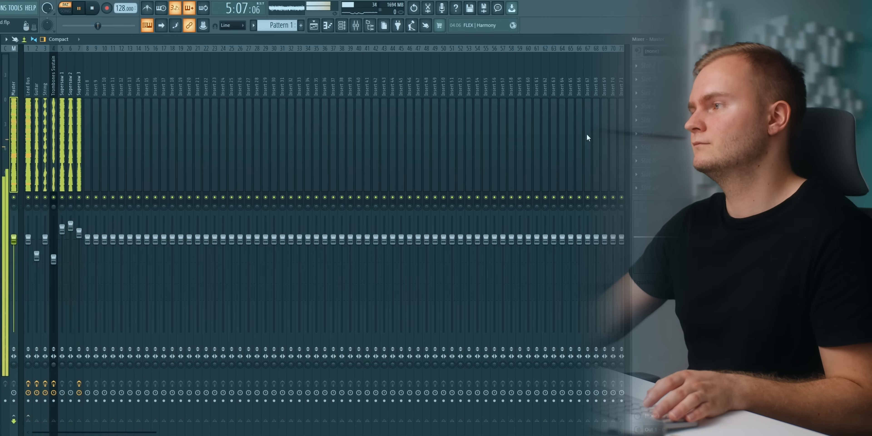
Check the Lead Bus peak controller's response to the rebalanced lead, then stop playback.
{"action": "left_click", "coordinate": [30, 120]}
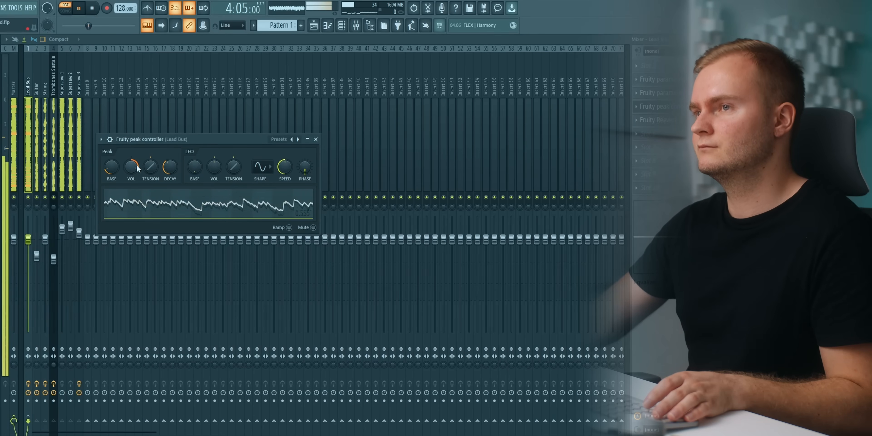
{"action": "left_click", "coordinate": [316, 139]}
{"action": "key", "text": "space"}
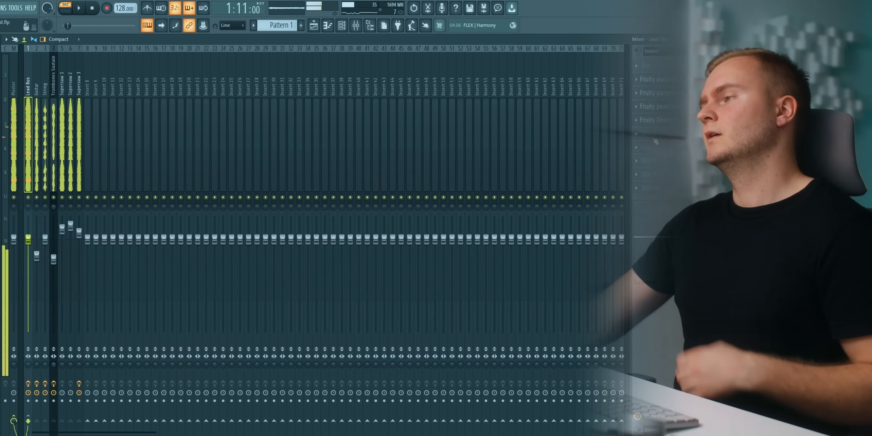
Add a second Fruity Peak Controller to the Lead Bus after the reverb.
{"action": "left_click", "coordinate": [654, 140]}
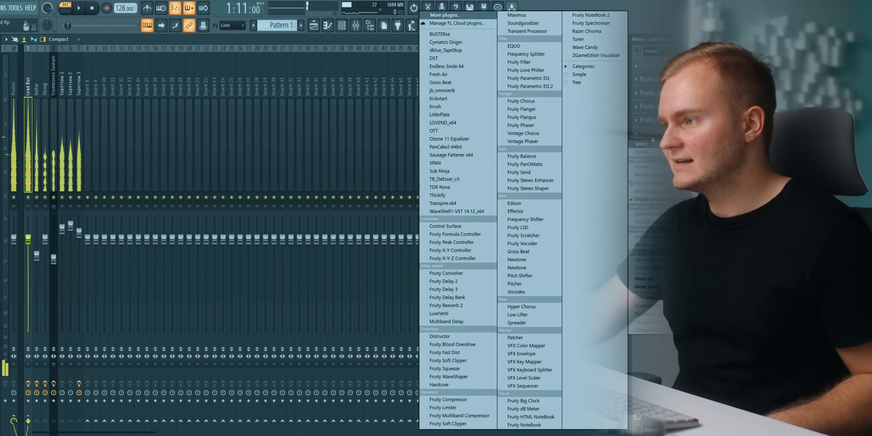
{"action": "left_click", "coordinate": [458, 242]}
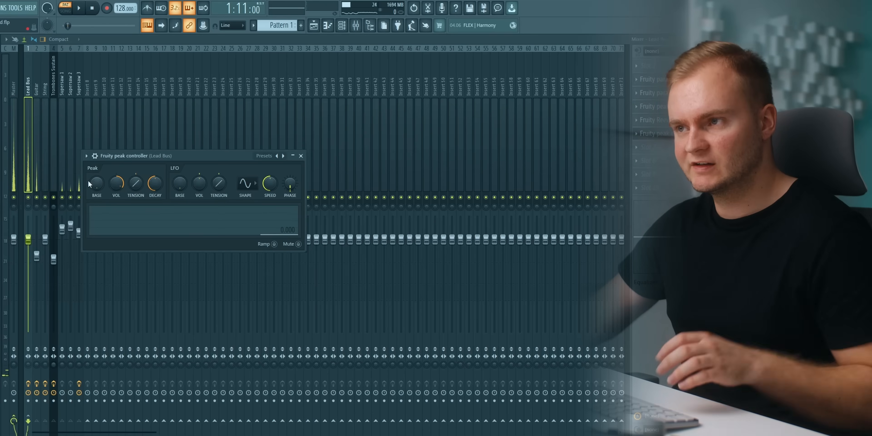
{"action": "left_click", "coordinate": [301, 156]}
Insert Fruity Delay 3 on the Lead Bus after the second peak controller.
{"action": "left_click", "coordinate": [637, 147]}
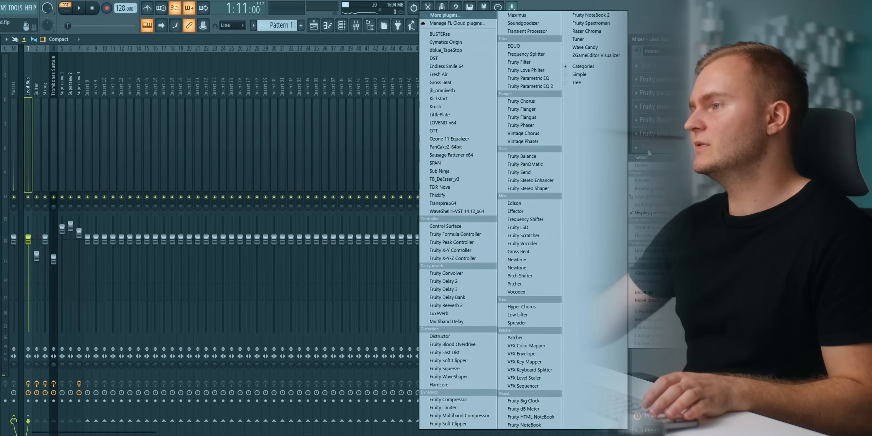
{"action": "left_click", "coordinate": [460, 290]}
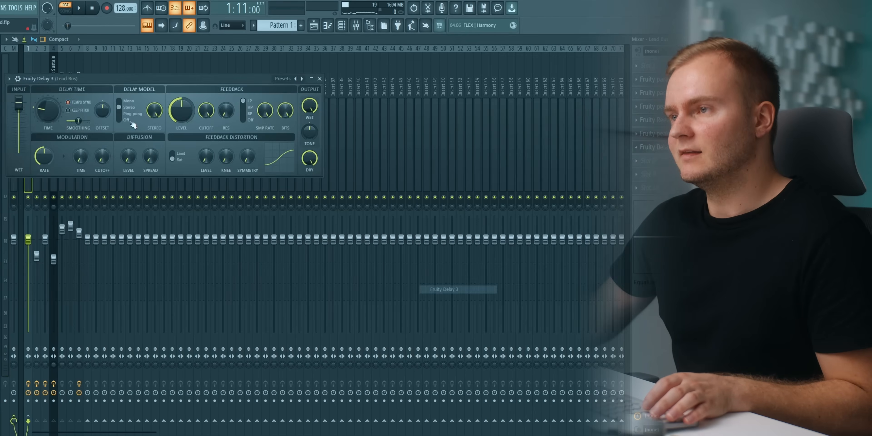
{"action": "left_click_drag", "start_coordinate": [119, 80], "coordinate": [203, 91]}
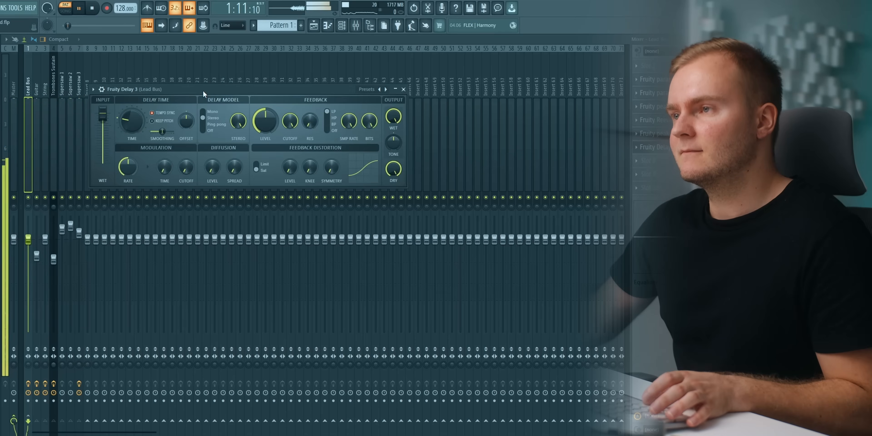
Set the Fruity Delay 3 delay time to 1/8 and lower its wet output while auditioning the lead.
{"action": "right_click", "coordinate": [133, 119]}
{"action": "mouse_move", "coordinate": [156, 132]}
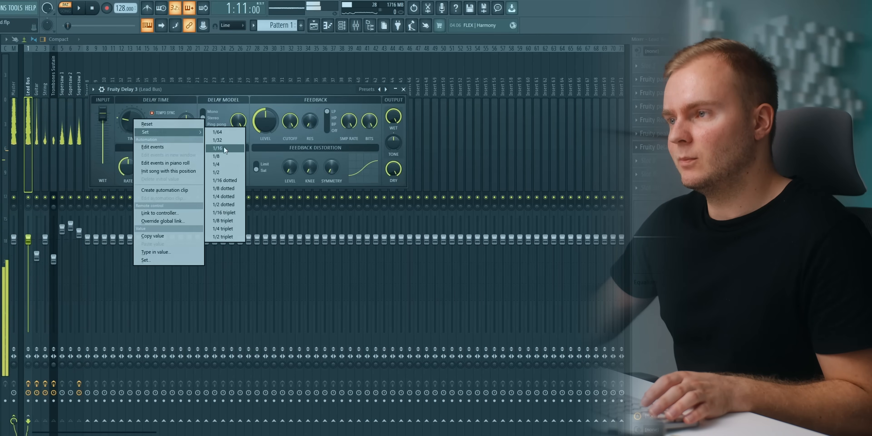
{"action": "left_click", "coordinate": [221, 158]}
{"action": "key", "text": "space"}
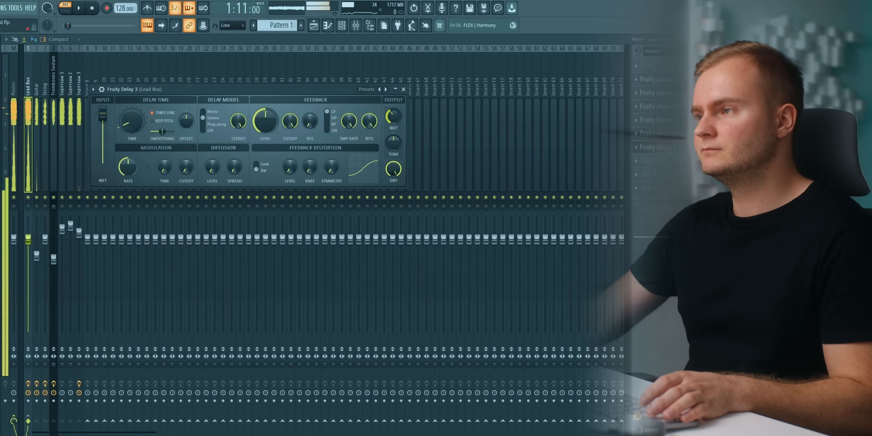
{"action": "key", "text": "space"}
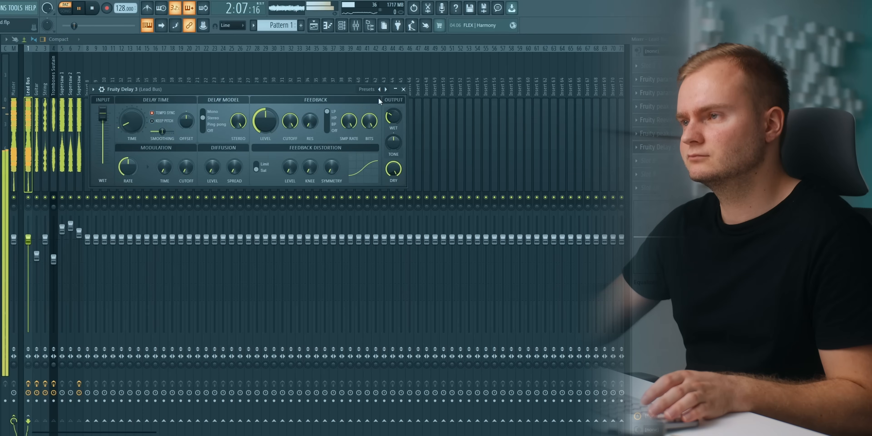
Switch the delay model to Ping pong with adjusted pan, and shape its feedback with a lower level and an HP filter.
{"action": "key", "text": "space"}
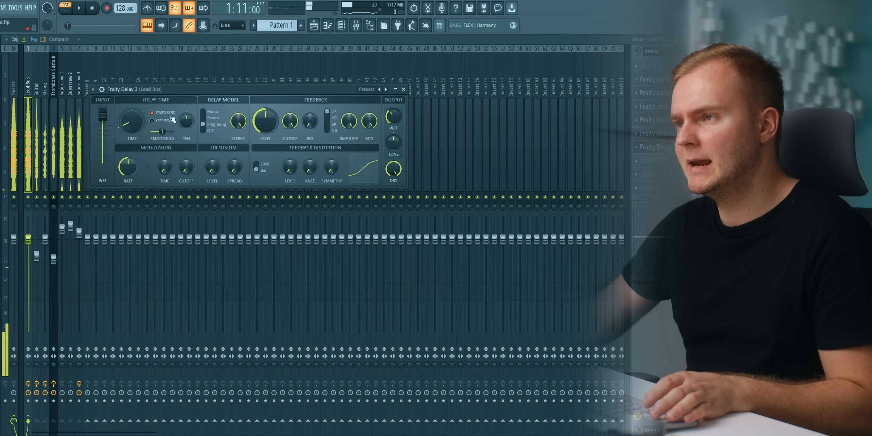
{"action": "key", "text": "space"}
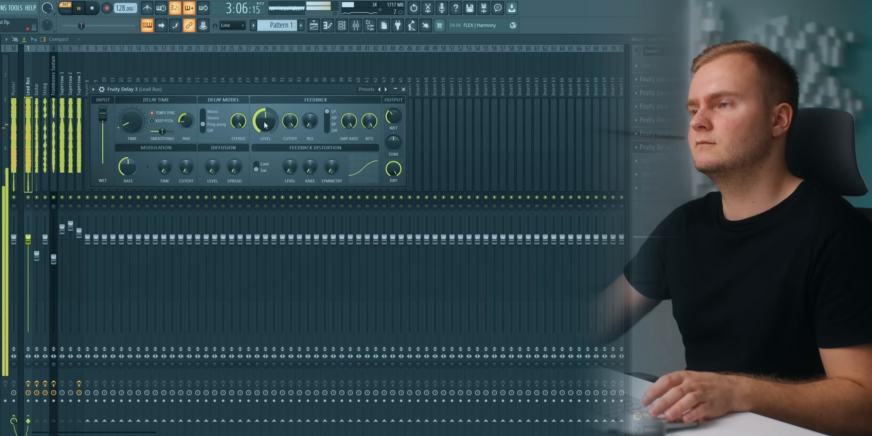
{"action": "key", "text": "space"}
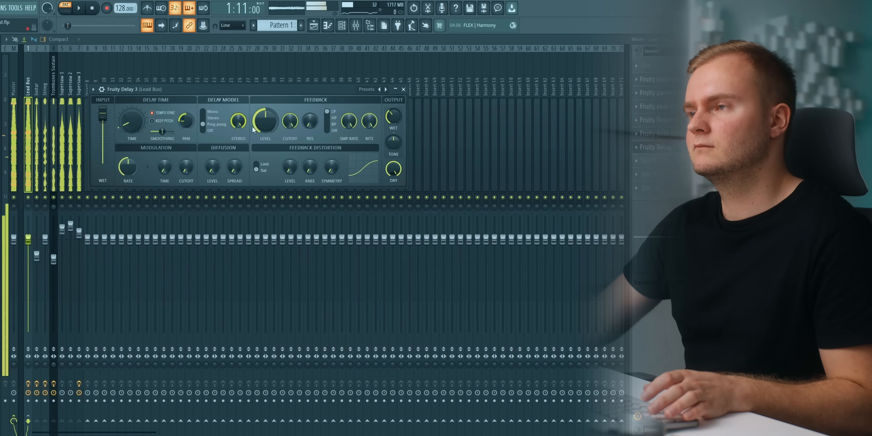
{"action": "left_click_drag", "start_coordinate": [270, 125], "coordinate": [270, 132]}
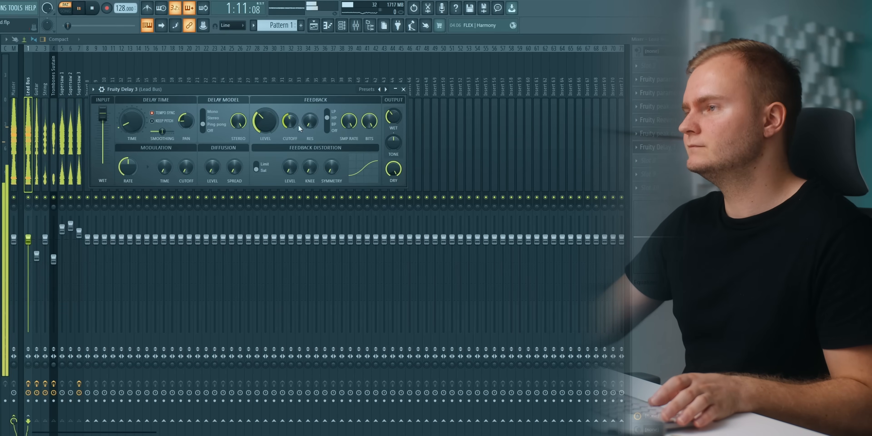
Link the delay's output wet to the second peak controller's Peak output and choose its mapping formula.
{"action": "key", "text": "space"}
{"action": "right_click", "coordinate": [394, 116]}
{"action": "left_click", "coordinate": [428, 200]}
{"action": "left_click", "coordinate": [290, 210]}
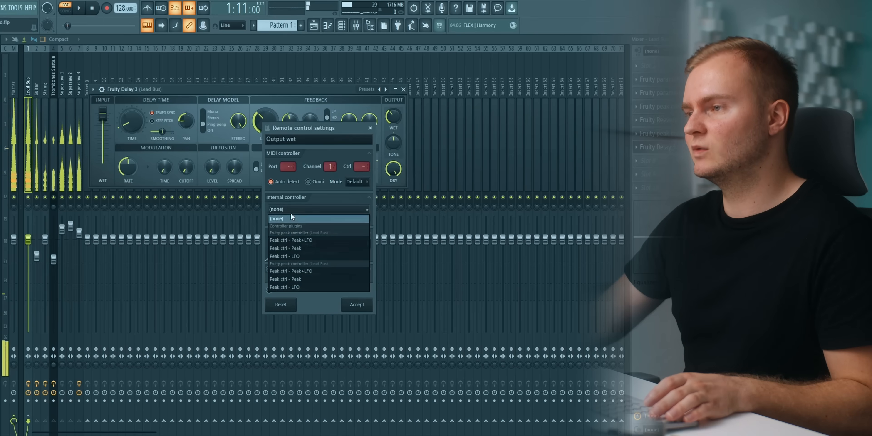
{"action": "left_click", "coordinate": [287, 279]}
{"action": "left_click", "coordinate": [368, 245]}
{"action": "left_click", "coordinate": [375, 268]}
{"action": "left_click", "coordinate": [364, 305]}
Play the lead and adjust the second peak controller's peak base and volume to duck the delay.
{"action": "key", "text": "space"}
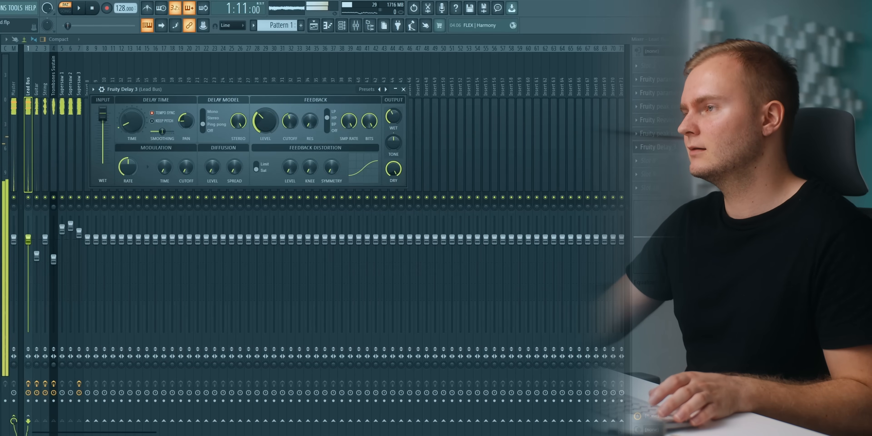
{"action": "left_click", "coordinate": [657, 147]}
{"action": "left_click", "coordinate": [657, 133]}
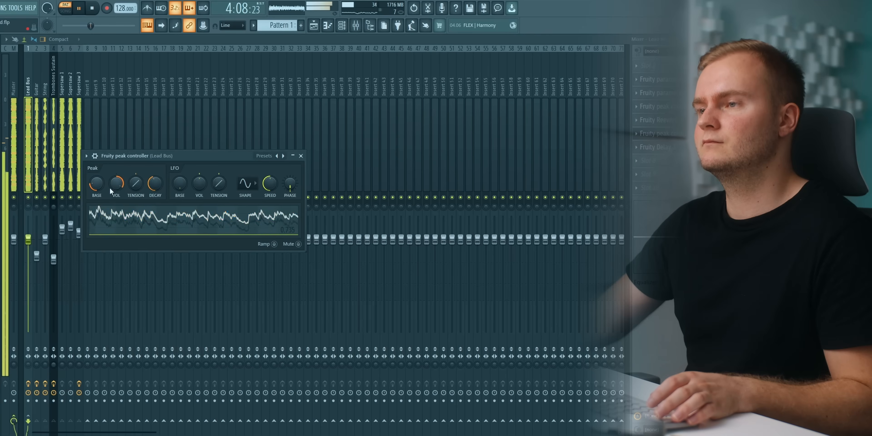
{"action": "left_click", "coordinate": [660, 148]}
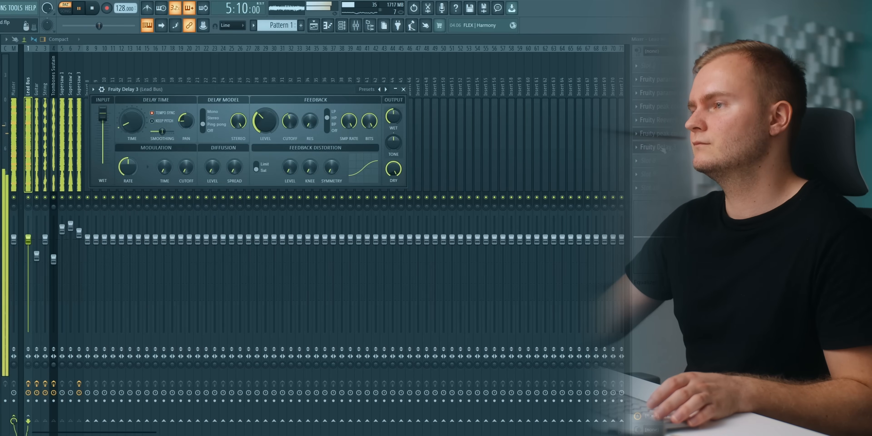
{"action": "left_click", "coordinate": [662, 148]}
{"action": "left_click", "coordinate": [671, 137]}
{"action": "left_click", "coordinate": [670, 136]}
{"action": "left_click", "coordinate": [671, 137]}
{"action": "left_click", "coordinate": [672, 138]}
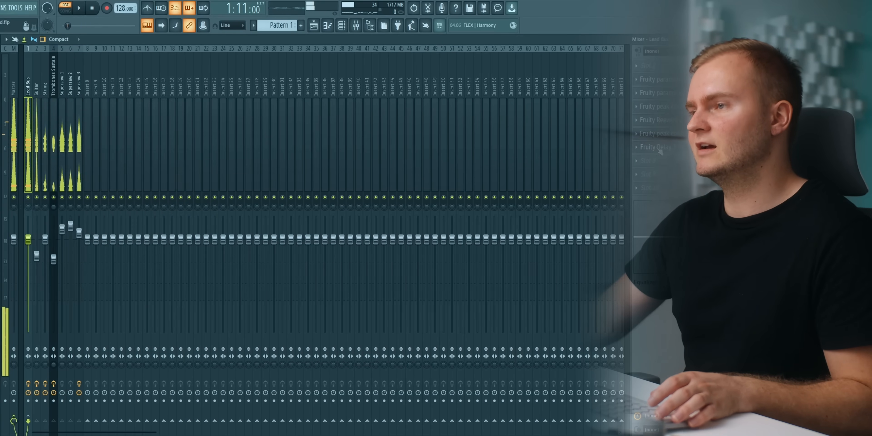
Raise the second peak controller's base and fine-tune the delay's feedback level against the playing lead.
{"action": "left_click", "coordinate": [660, 152]}
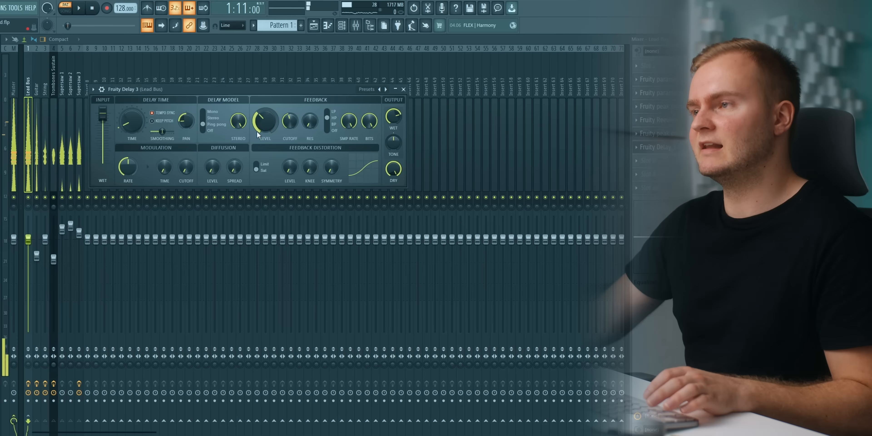
{"action": "left_click", "coordinate": [661, 132]}
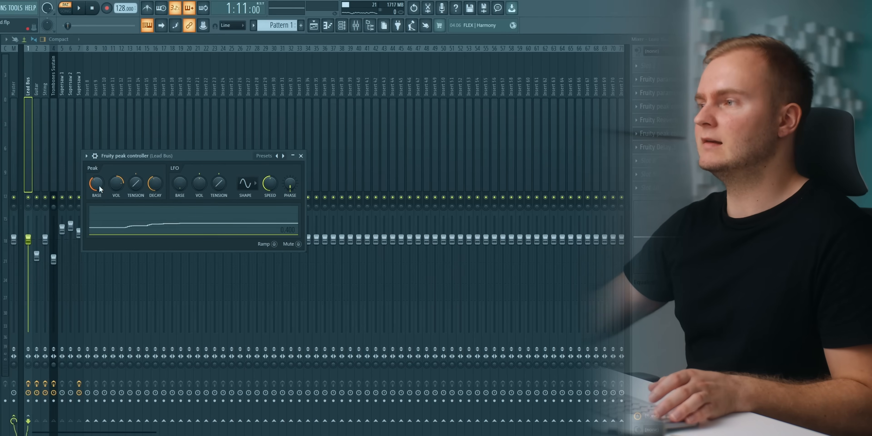
{"action": "key", "text": "space"}
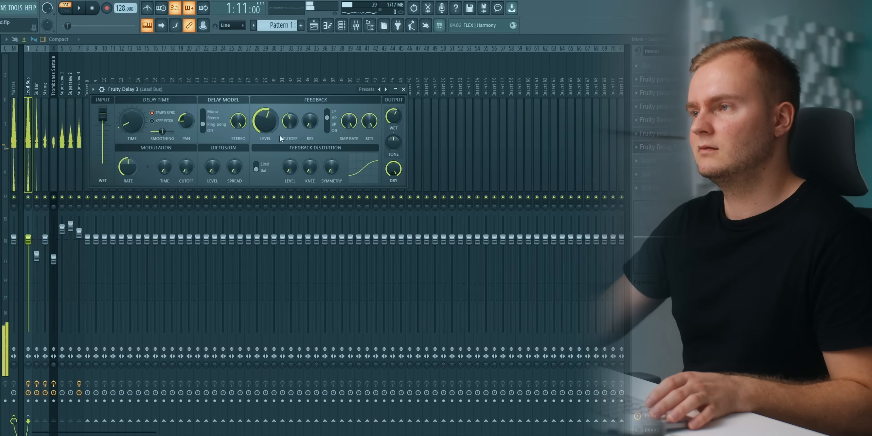
{"action": "key", "text": "space"}
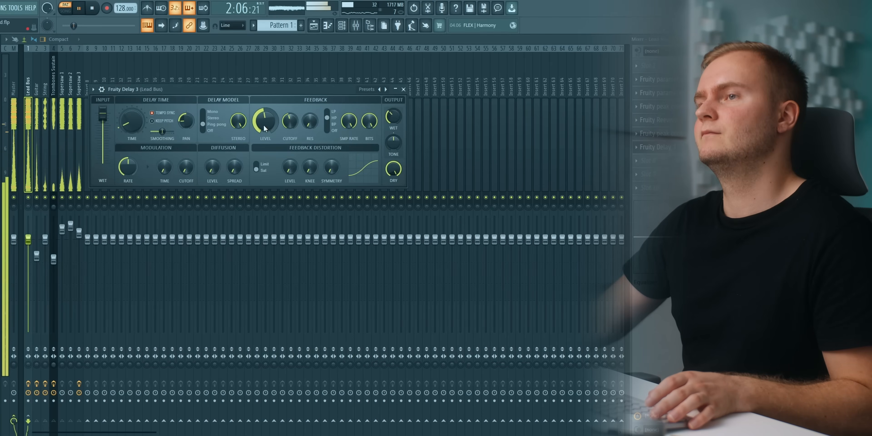
{"action": "left_click", "coordinate": [669, 148]}
{"action": "left_click", "coordinate": [667, 134]}
{"action": "left_click", "coordinate": [668, 134]}
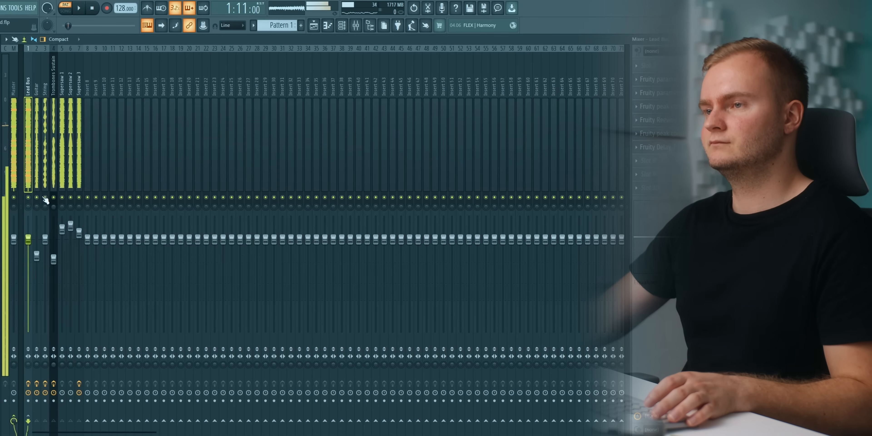
Solo the Guitar track and compare the full lead with the guitar muted.
{"action": "right_click", "coordinate": [37, 197]}
{"action": "left_click", "coordinate": [35, 185]}
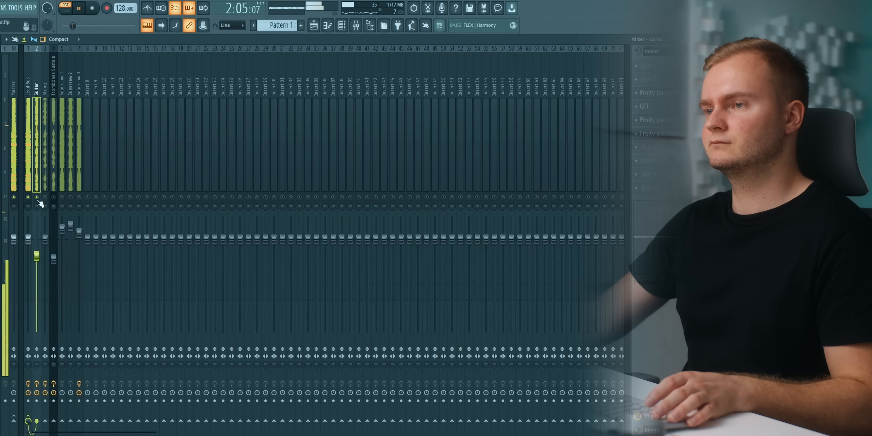
{"action": "right_click", "coordinate": [37, 199]}
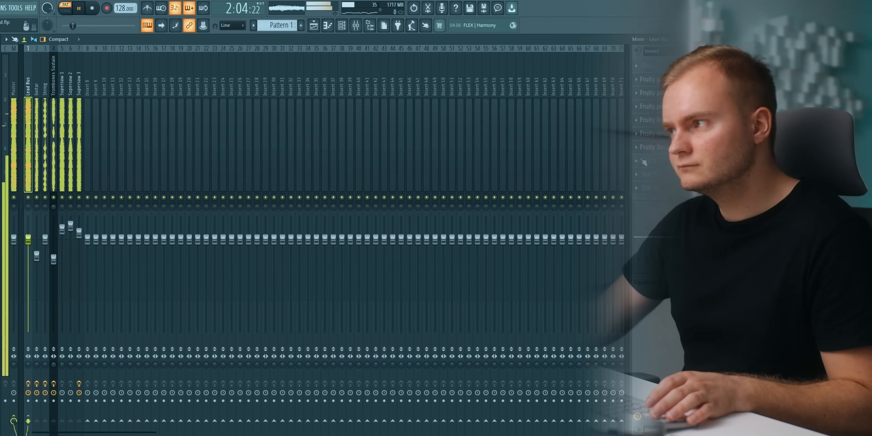
Insert Fruity Parametric EQ 2 after the delay on the Lead Bus and cut a widened band 5 in the high mids.
{"action": "left_click", "coordinate": [635, 164]}
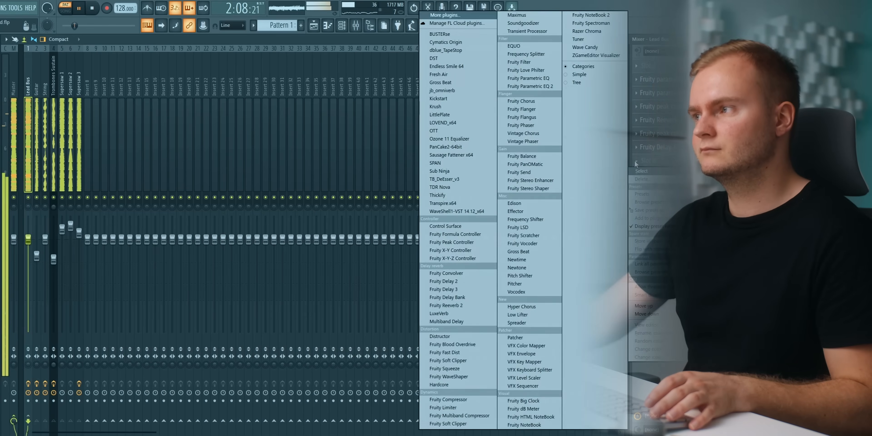
{"action": "left_click", "coordinate": [531, 86]}
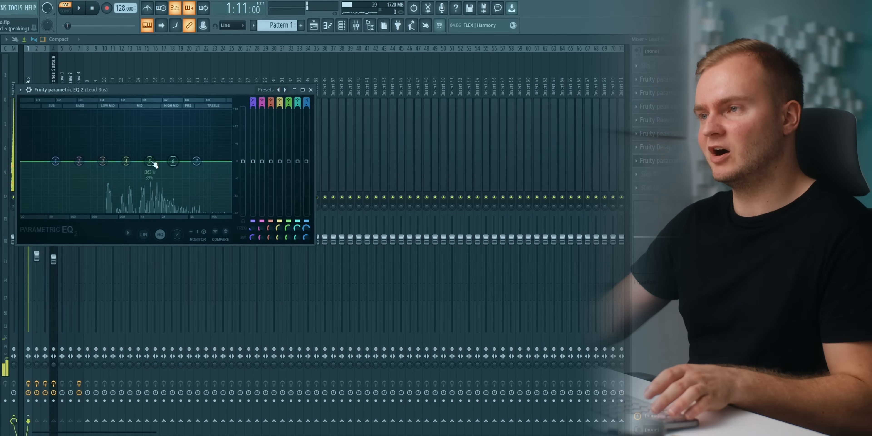
{"action": "key", "text": "space"}
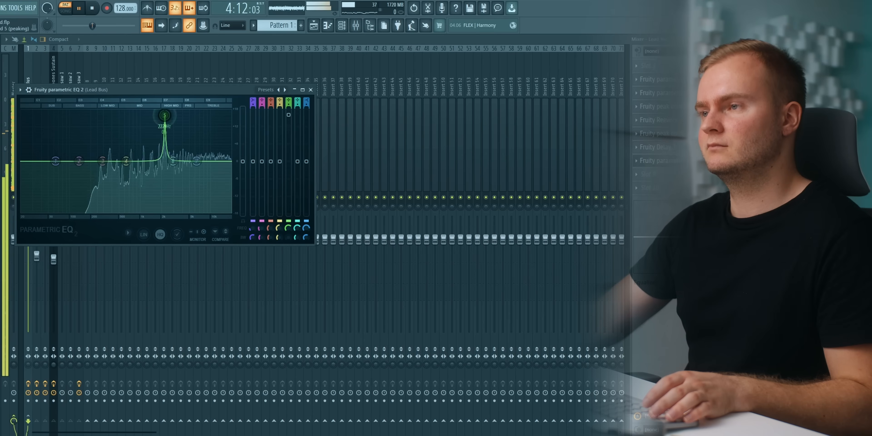
{"action": "left_click_drag", "start_coordinate": [167, 113], "coordinate": [174, 154]}
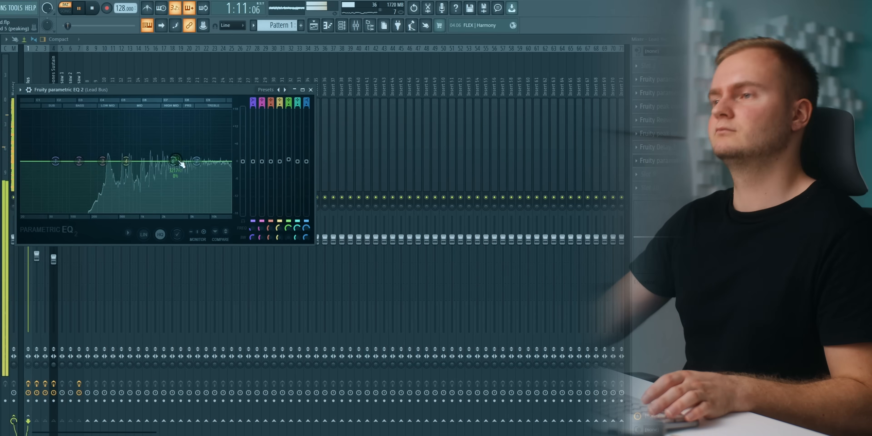
{"action": "left_click_drag", "start_coordinate": [173, 161], "coordinate": [174, 123]}
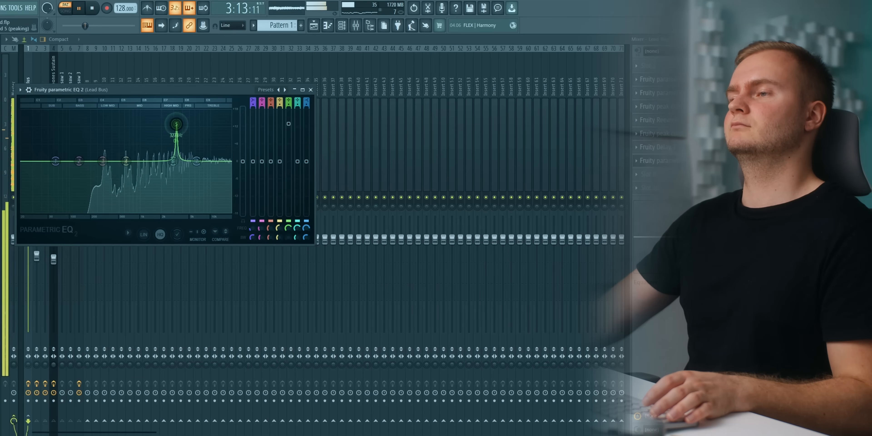
{"action": "scroll", "coordinate": [178, 131], "scroll_direction": "down", "scroll_amount": 3}
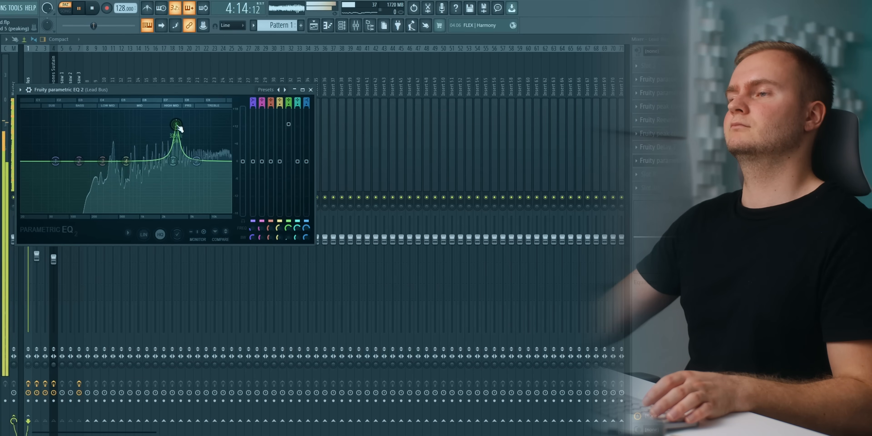
{"action": "left_click_drag", "start_coordinate": [289, 125], "coordinate": [291, 172]}
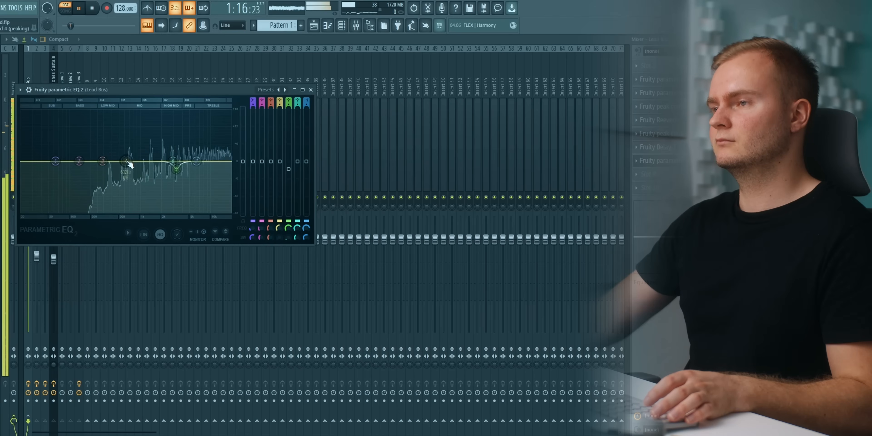
Sweep EQ band 4 through the mids and reset it, and slightly raise the band 7 high shelf.
{"action": "left_click_drag", "start_coordinate": [135, 161], "coordinate": [156, 162]}
{"action": "right_click", "coordinate": [156, 162]}
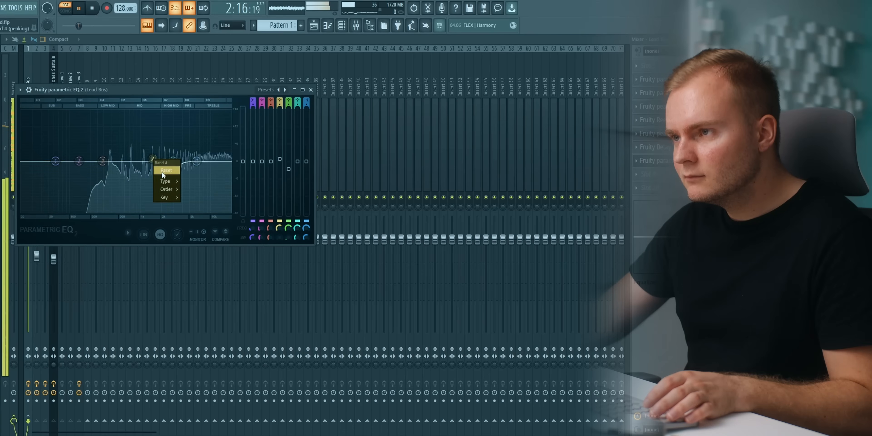
{"action": "left_click", "coordinate": [162, 172]}
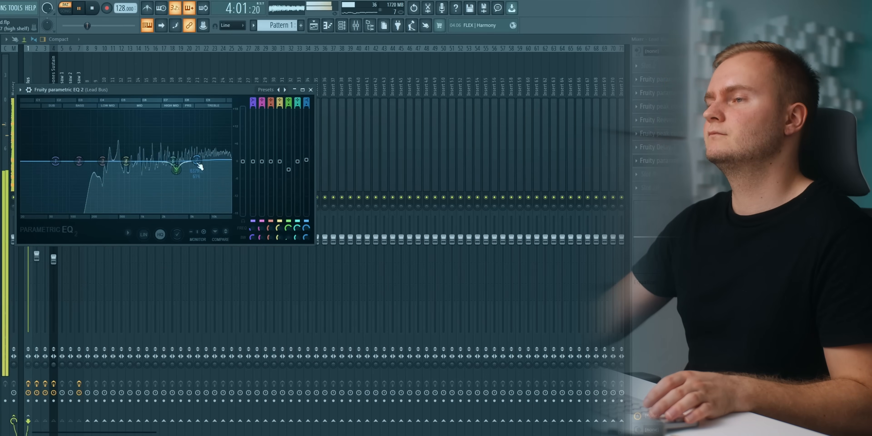
{"action": "left_click", "coordinate": [310, 90]}
{"action": "key", "text": "space"}
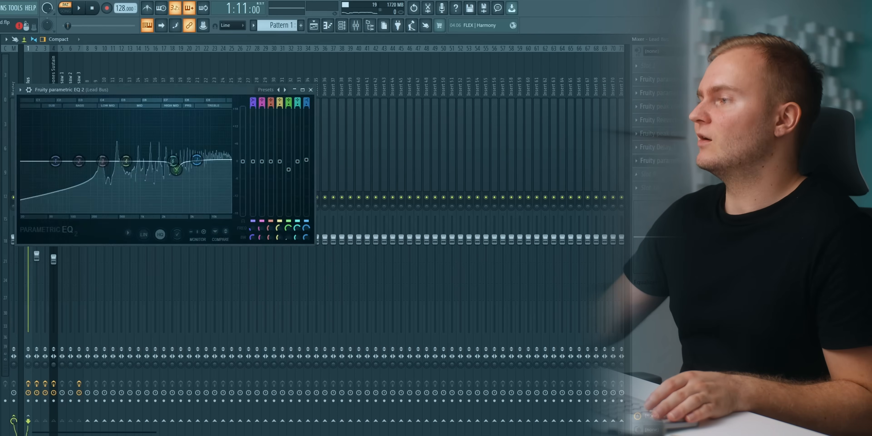
Insert Kickstart on the Lead Bus and set the first curve of the second row with a 64% mix.
{"action": "left_click", "coordinate": [657, 189]}
{"action": "left_click", "coordinate": [471, 98]}
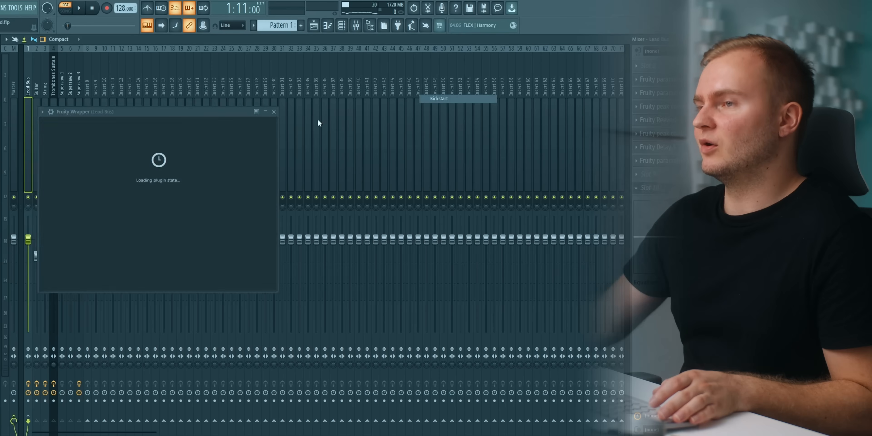
{"action": "left_click_drag", "start_coordinate": [102, 110], "coordinate": [147, 104]}
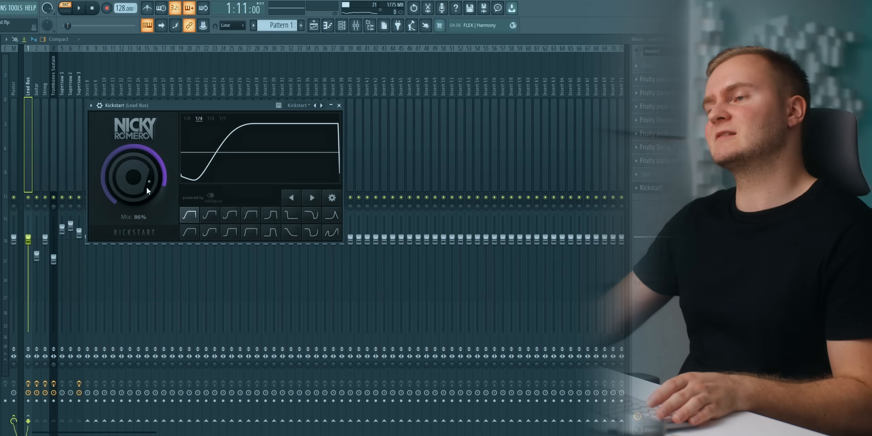
{"action": "left_click_drag", "start_coordinate": [146, 187], "coordinate": [147, 203]}
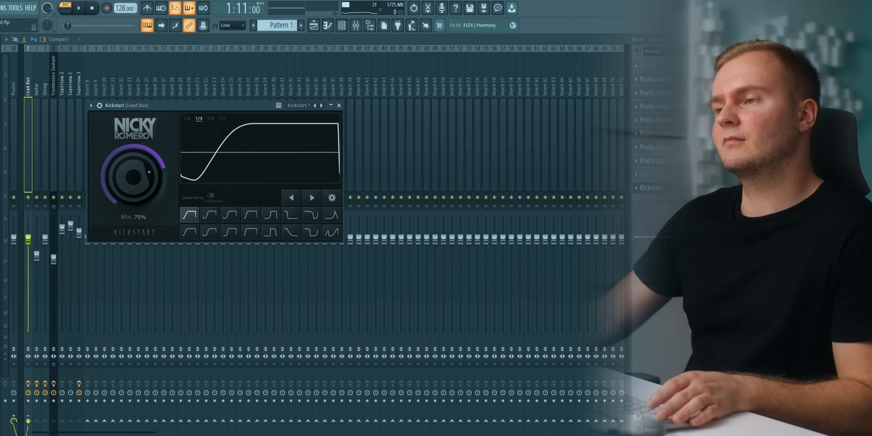
{"action": "left_click_drag", "start_coordinate": [143, 199], "coordinate": [143, 200]}
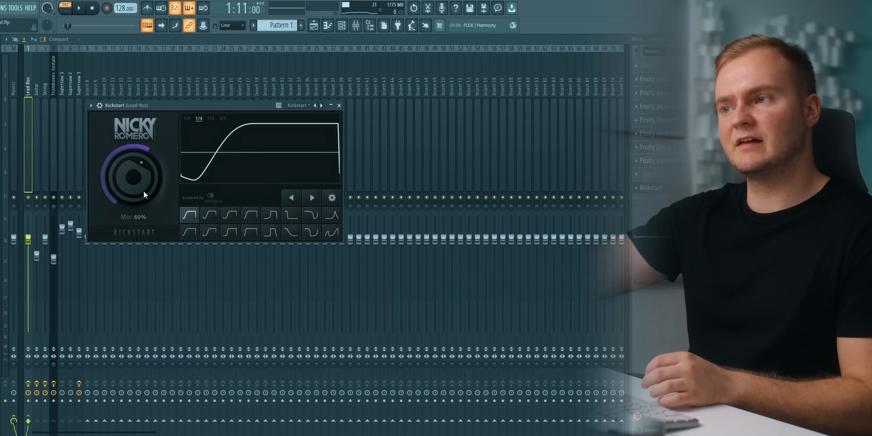
{"action": "left_click", "coordinate": [189, 232]}
{"action": "left_click_drag", "start_coordinate": [152, 206], "coordinate": [151, 201]}
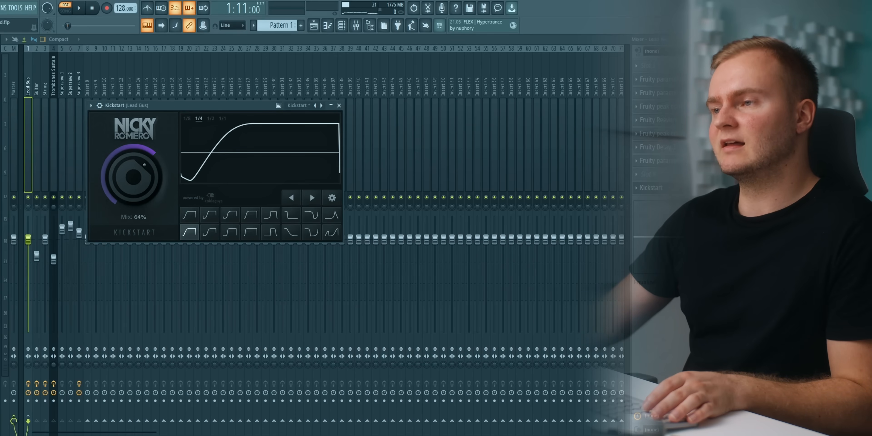
{"action": "key", "text": "Escape"}
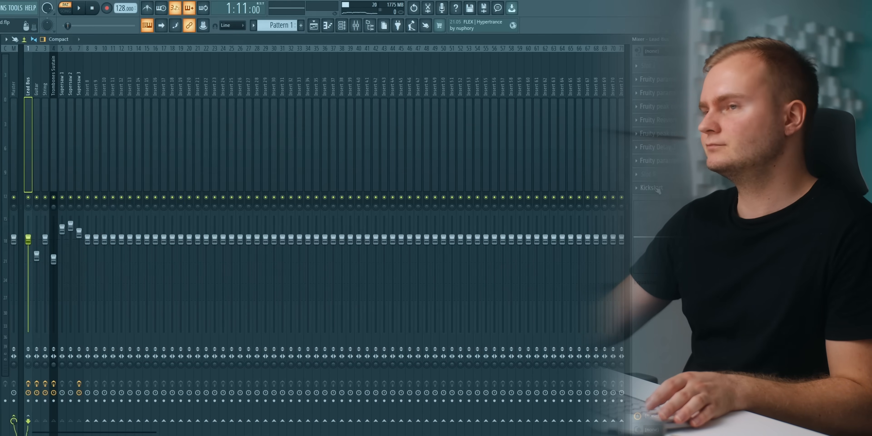
Lower the Supersaw 2 fader and slightly raise the Guitar and String faders while the lead plays.
{"action": "key", "text": "space"}
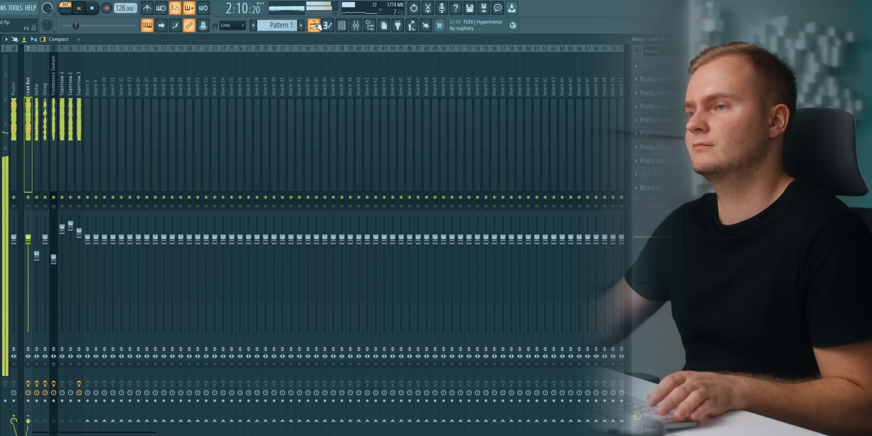
{"action": "left_click_drag", "start_coordinate": [70, 227], "coordinate": [62, 228]}
{"action": "left_click", "coordinate": [73, 233]}
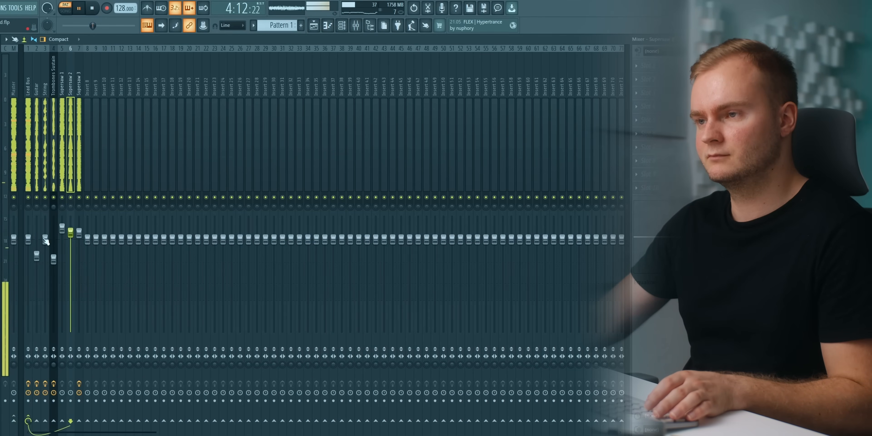
{"action": "left_click_drag", "start_coordinate": [37, 257], "coordinate": [45, 236]}
{"action": "key", "text": "space"}
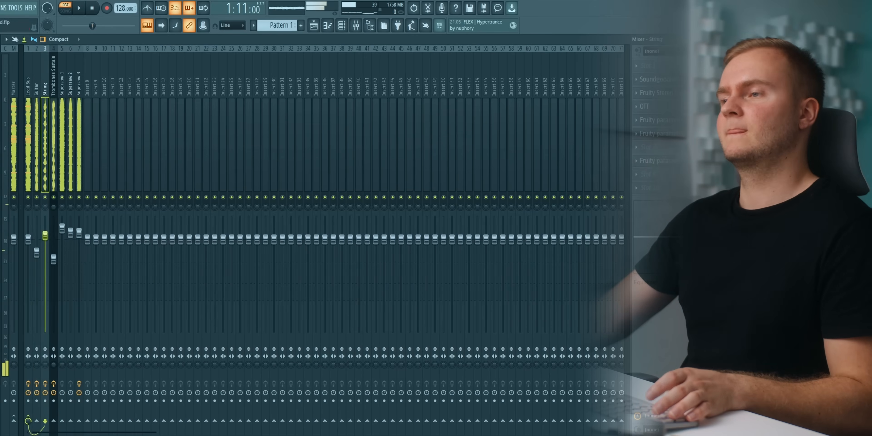
Open the playlist, remove the misplaced clip from Track 5 and place Pattern 1 on Track 1.
{"action": "left_click", "coordinate": [314, 25]}
{"action": "left_click", "coordinate": [247, 174]}
{"action": "right_click", "coordinate": [248, 177]}
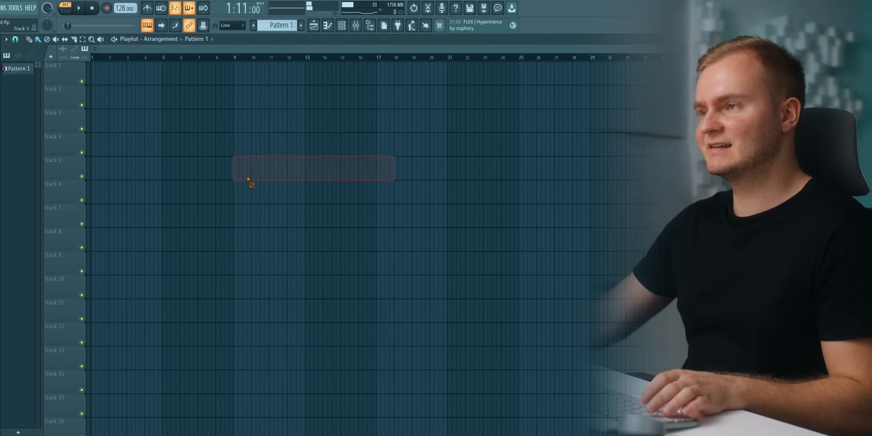
{"action": "left_click", "coordinate": [242, 81]}
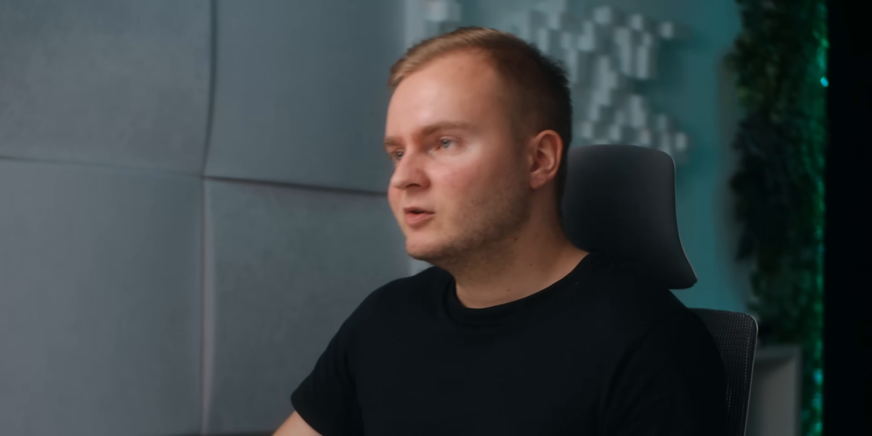